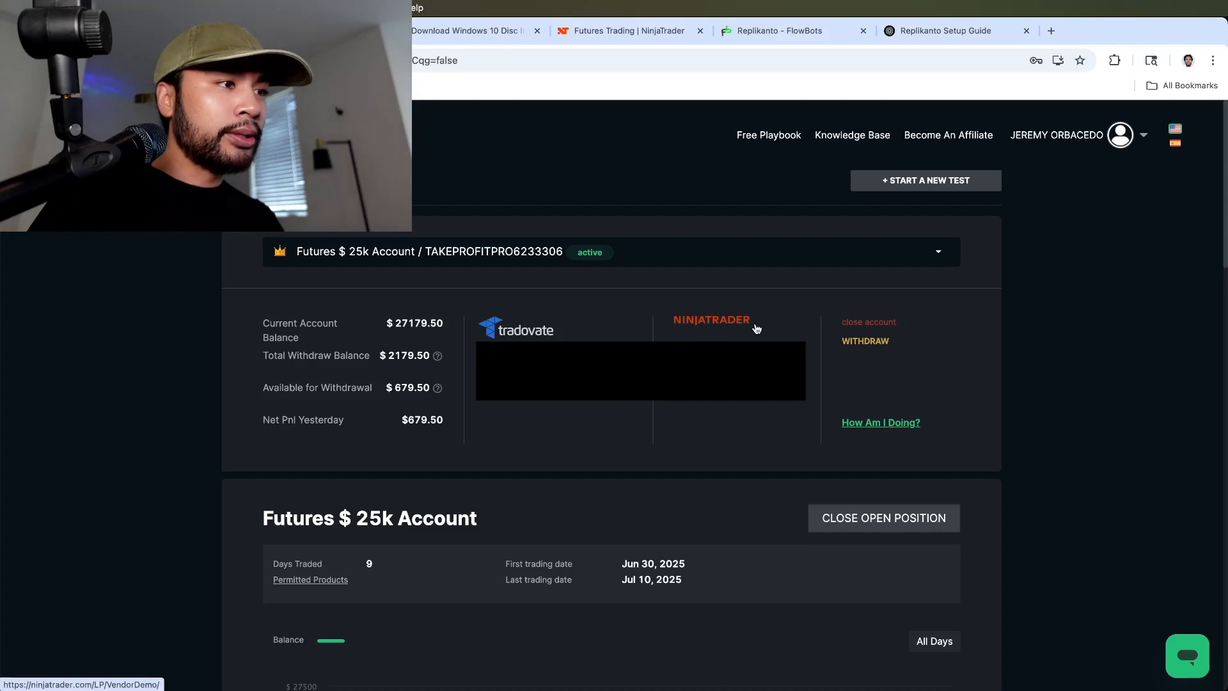
Step: Open the Broadcom support portal and sign in with the account's username and password
left_click(300, 31)
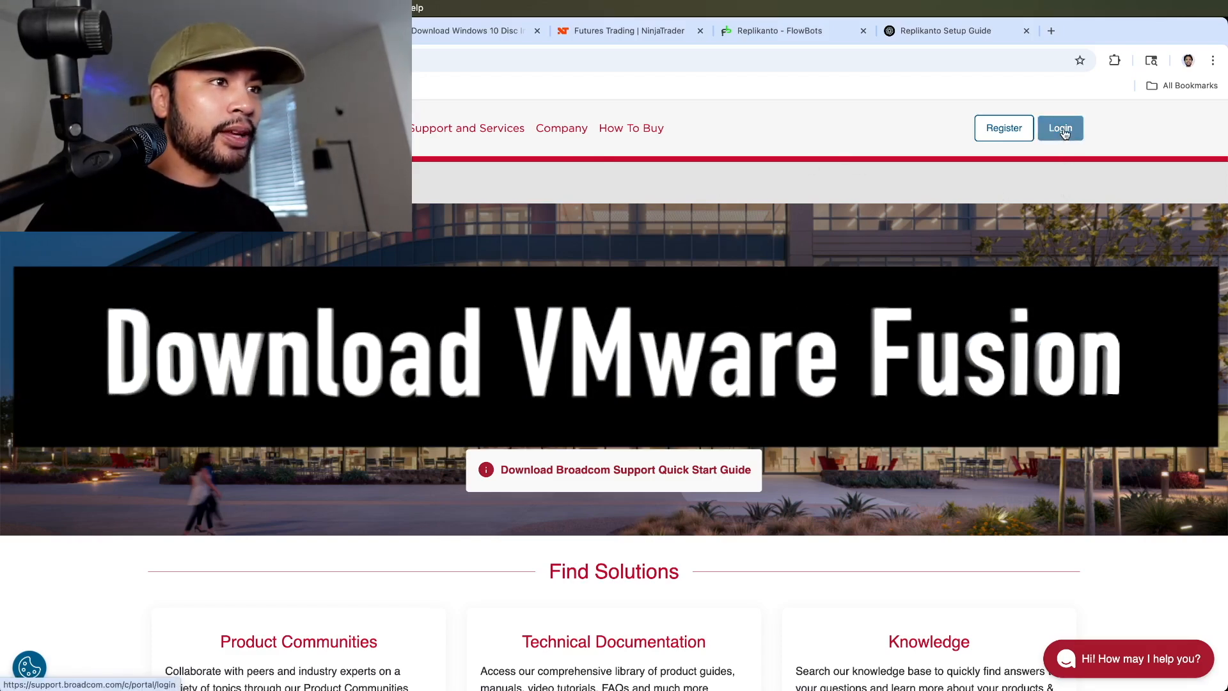
left_click(1062, 130)
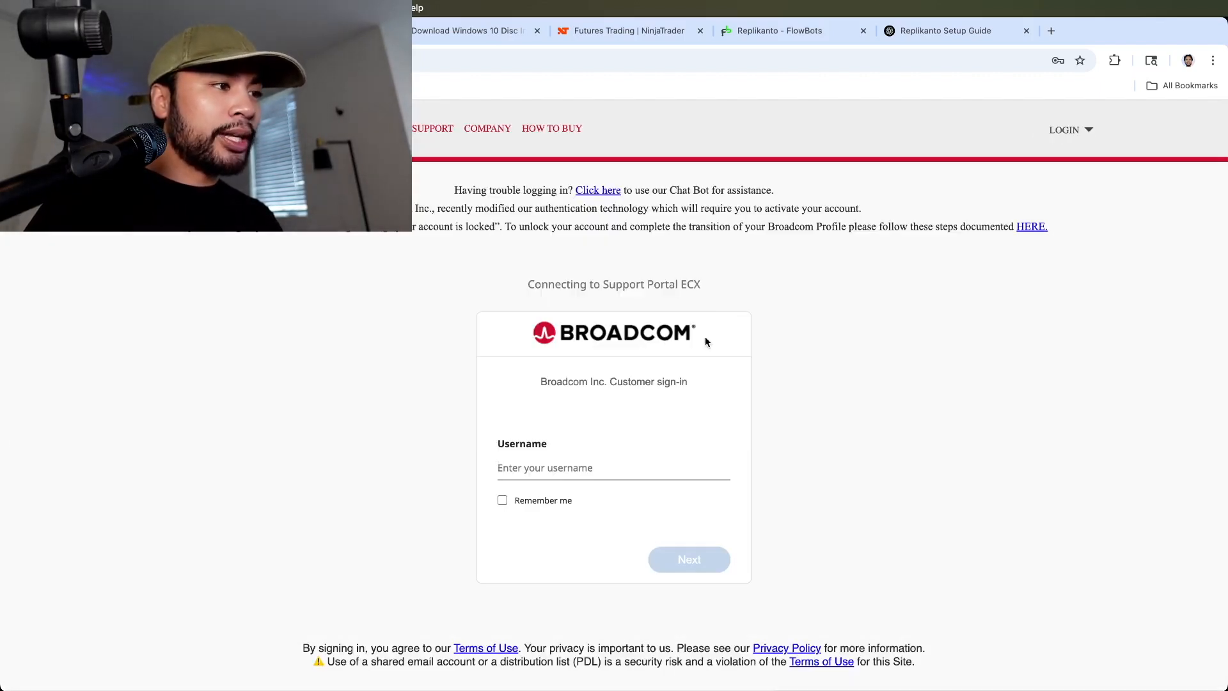
left_click(581, 478)
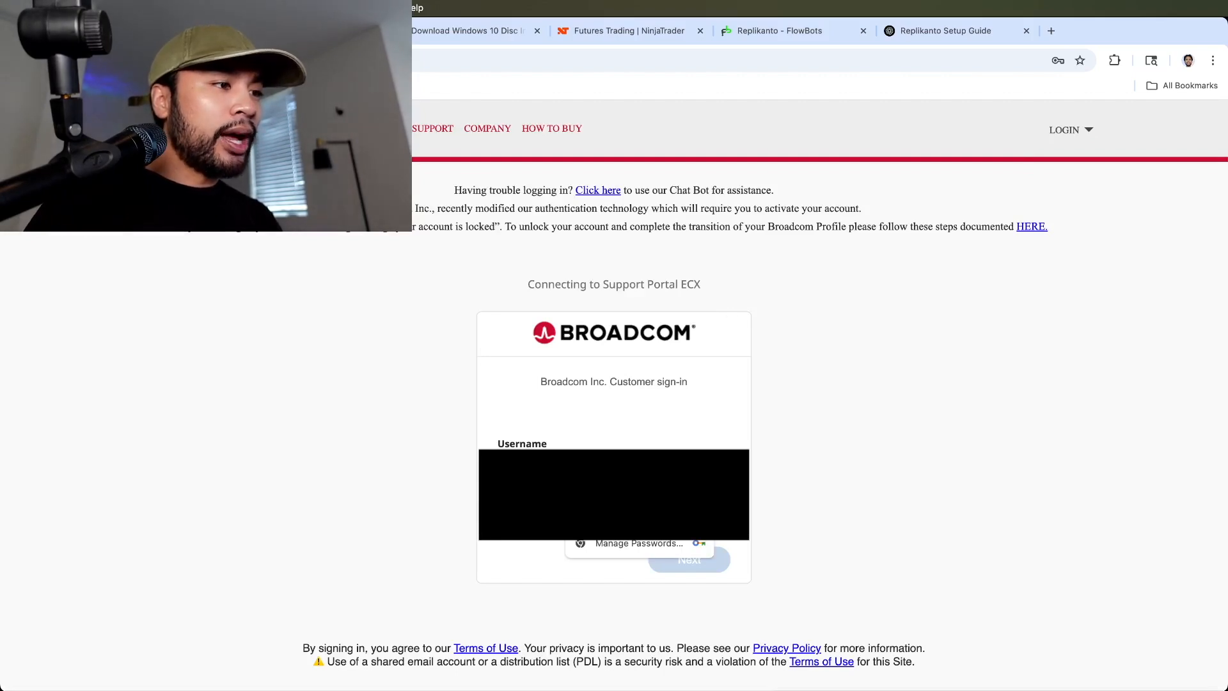
key("super+Tab")
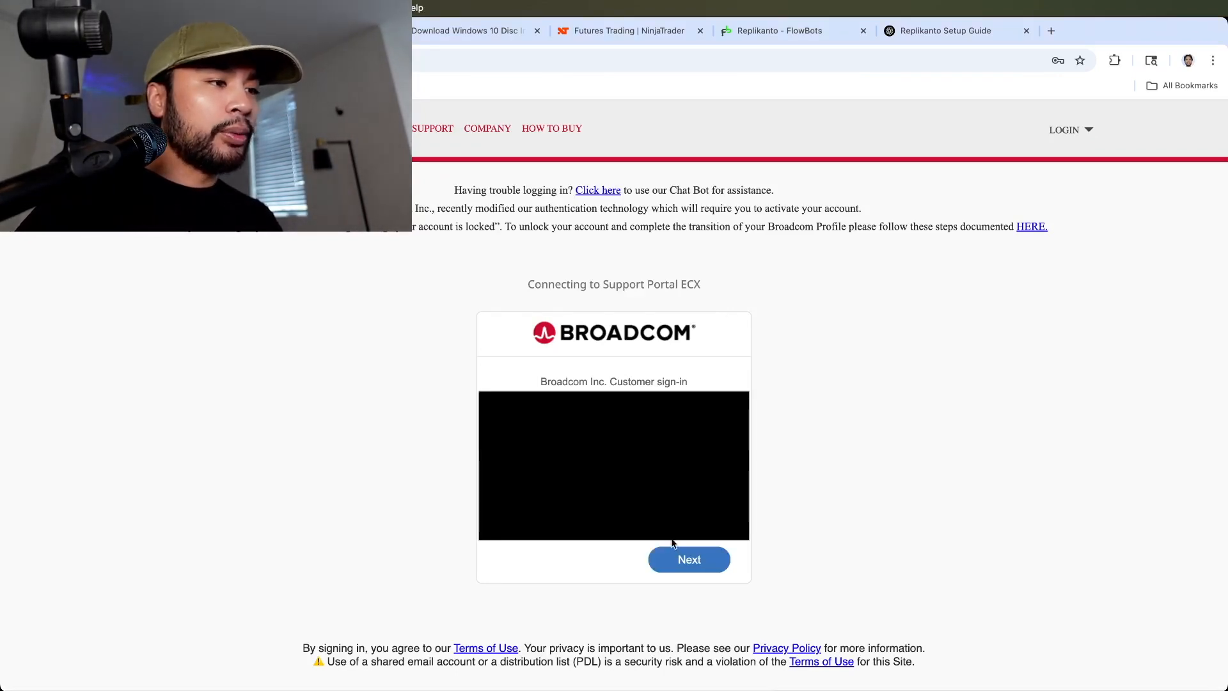
left_click(682, 563)
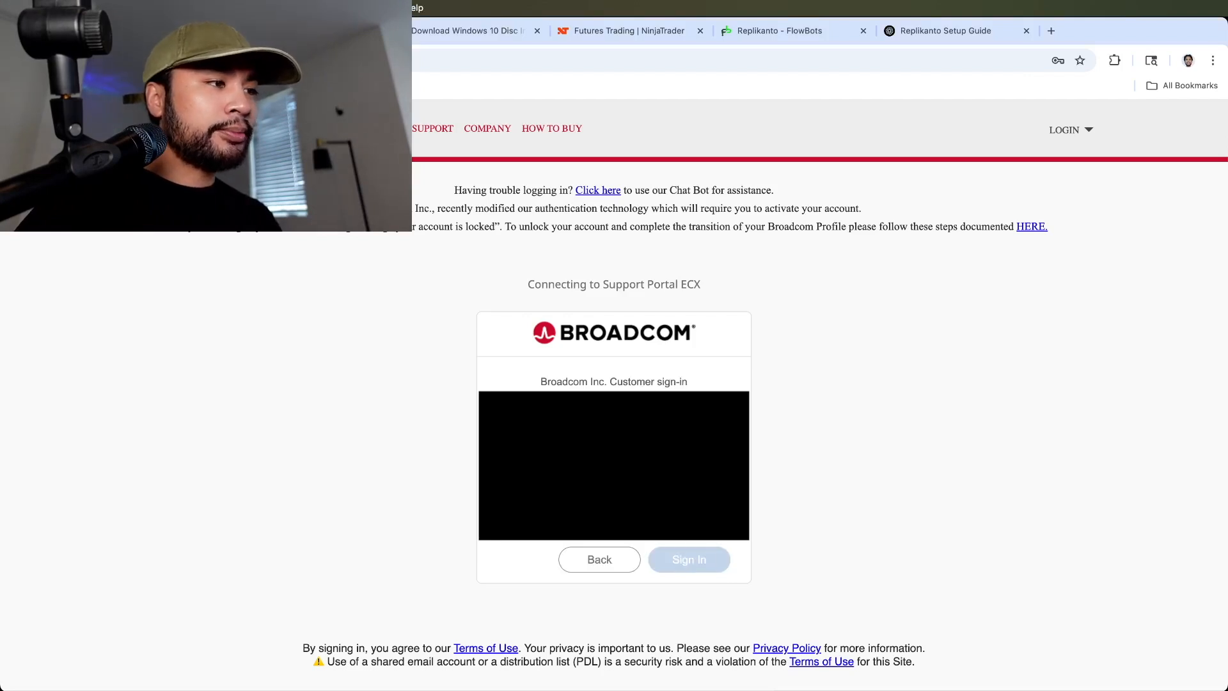
left_click(614, 488)
left_click(630, 526)
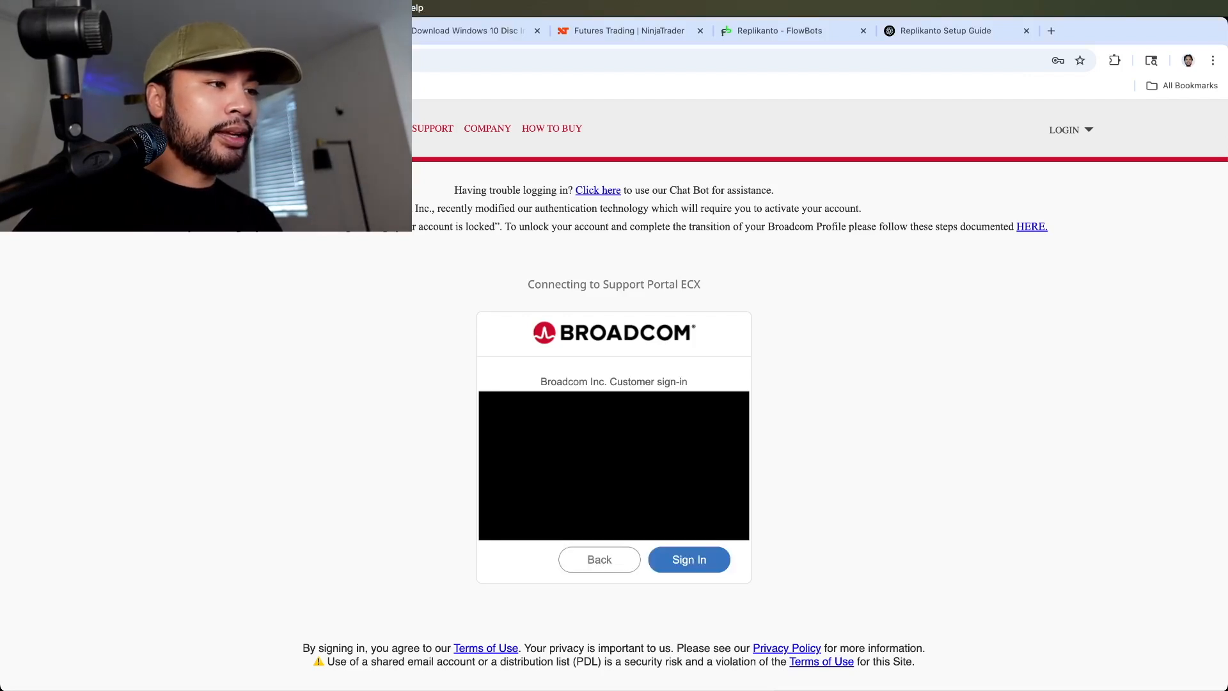
left_click(690, 560)
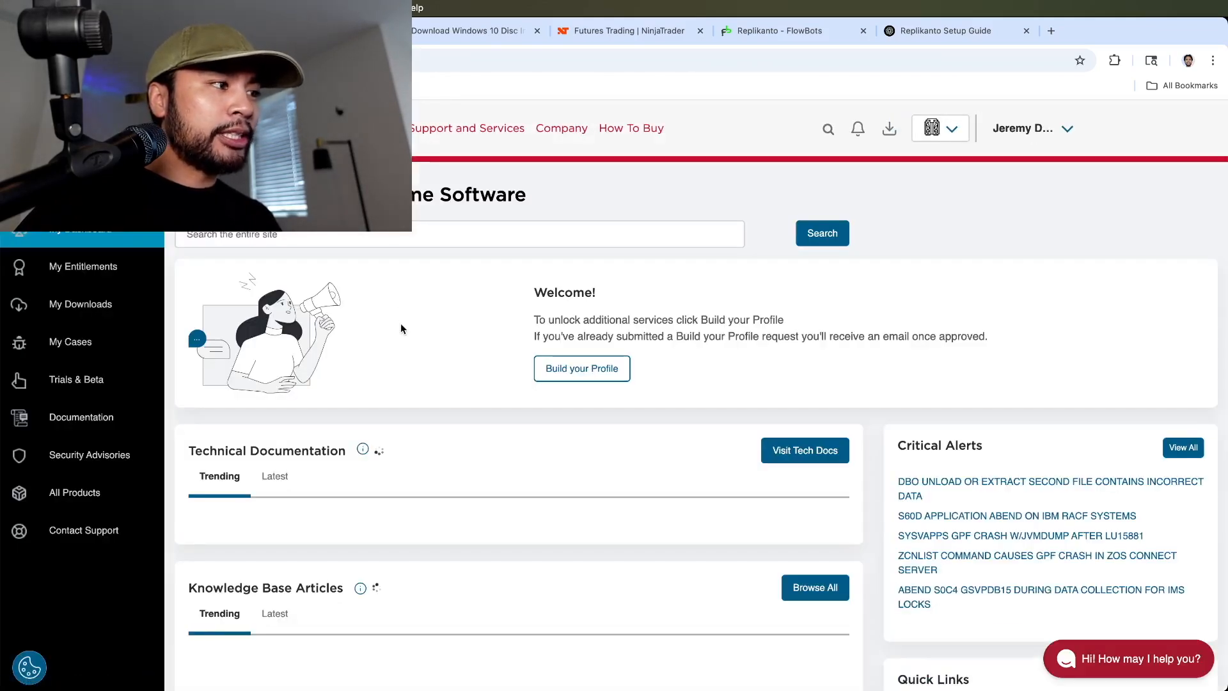
Step: Open the portal's VMware Fusion free downloads page at support.broadcom.com and expand the VMware Fusion 13 release list
left_click(346, 60)
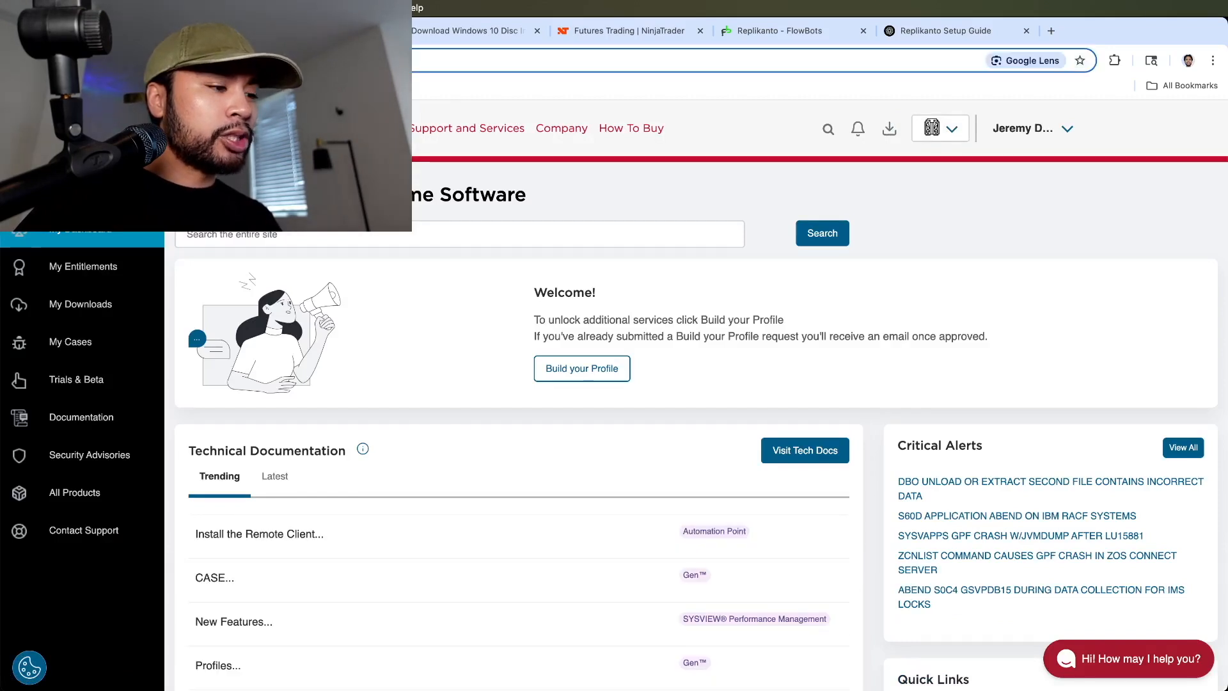
type("https://support.broadcom.com/group/ecx/productdownloads?subfamily=VMware%20Fusion&freeDownloads=true")
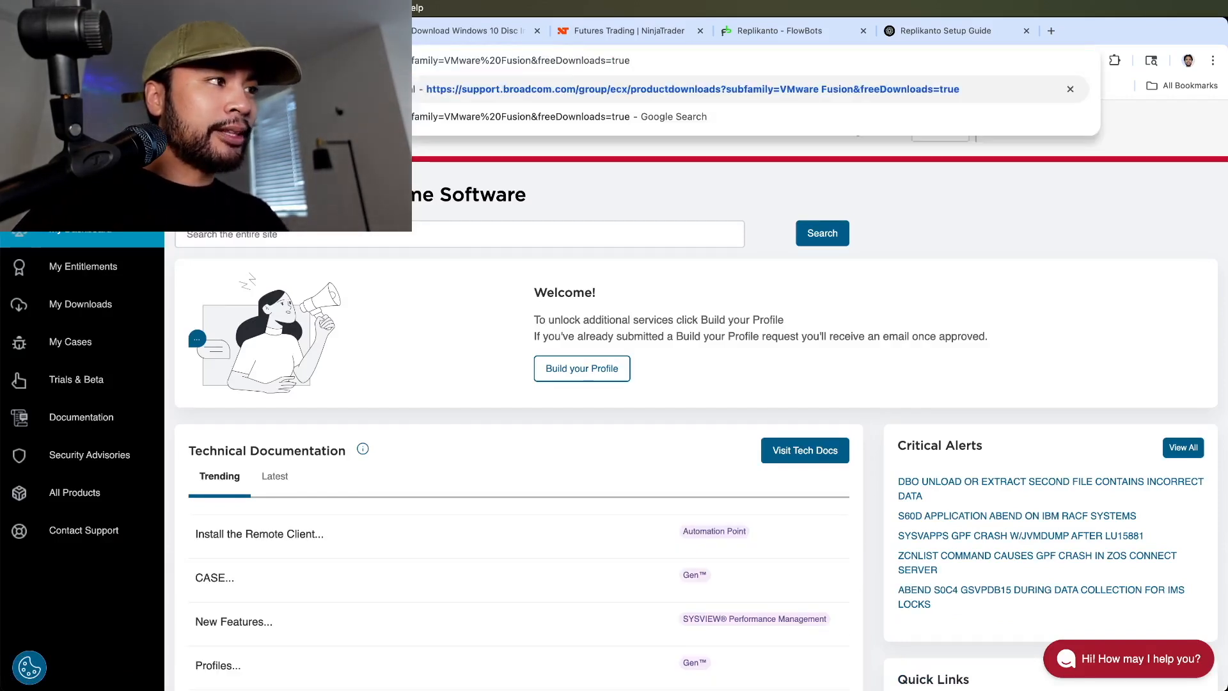
key("Return")
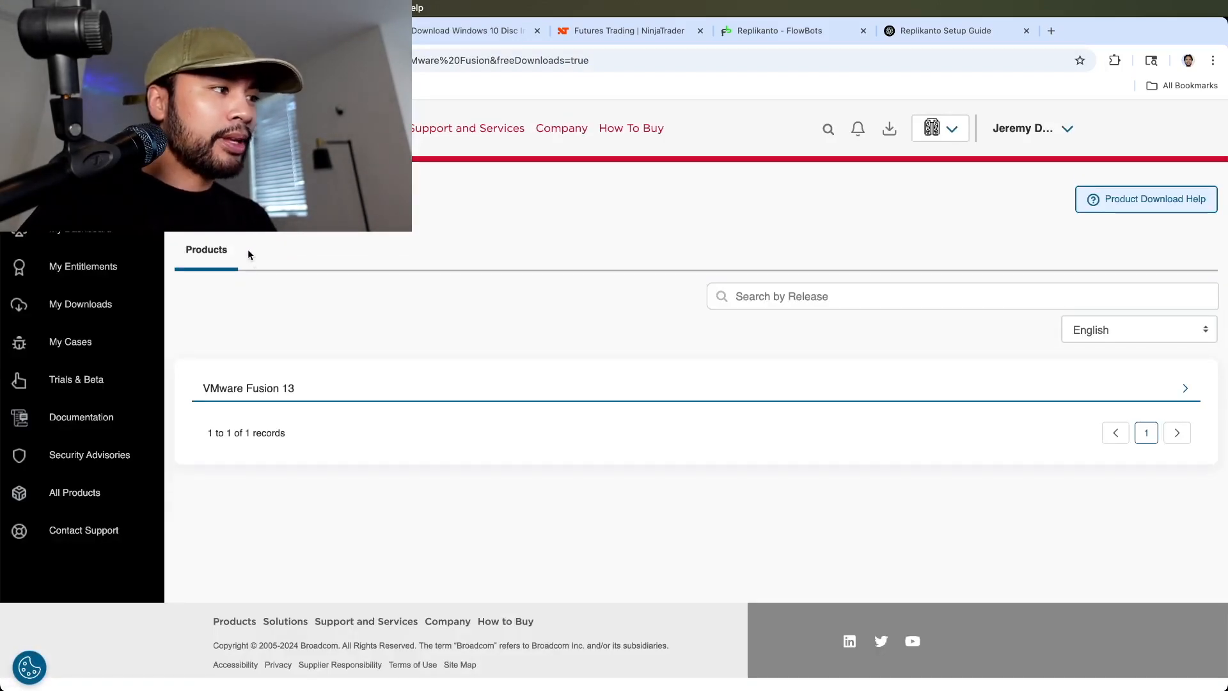
left_click(273, 396)
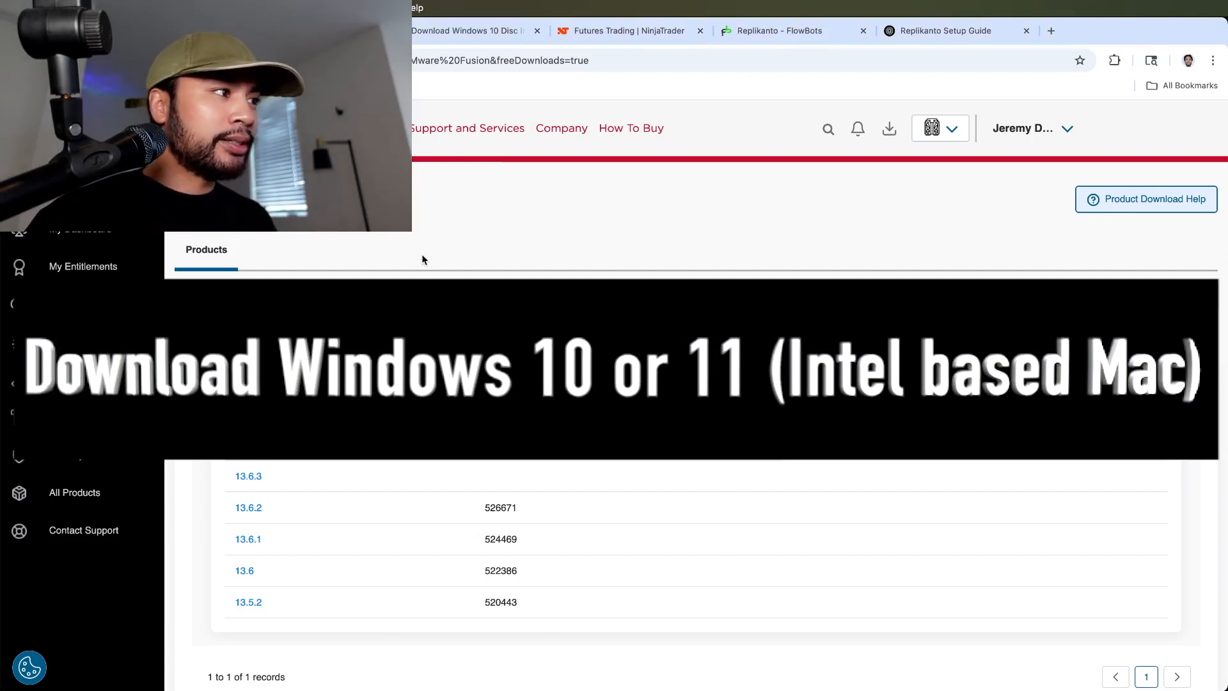
Step: On Microsoft's Windows 10 disc image page, choose the Windows 10 (multi-edition ISO) edition and confirm it
left_click(481, 34)
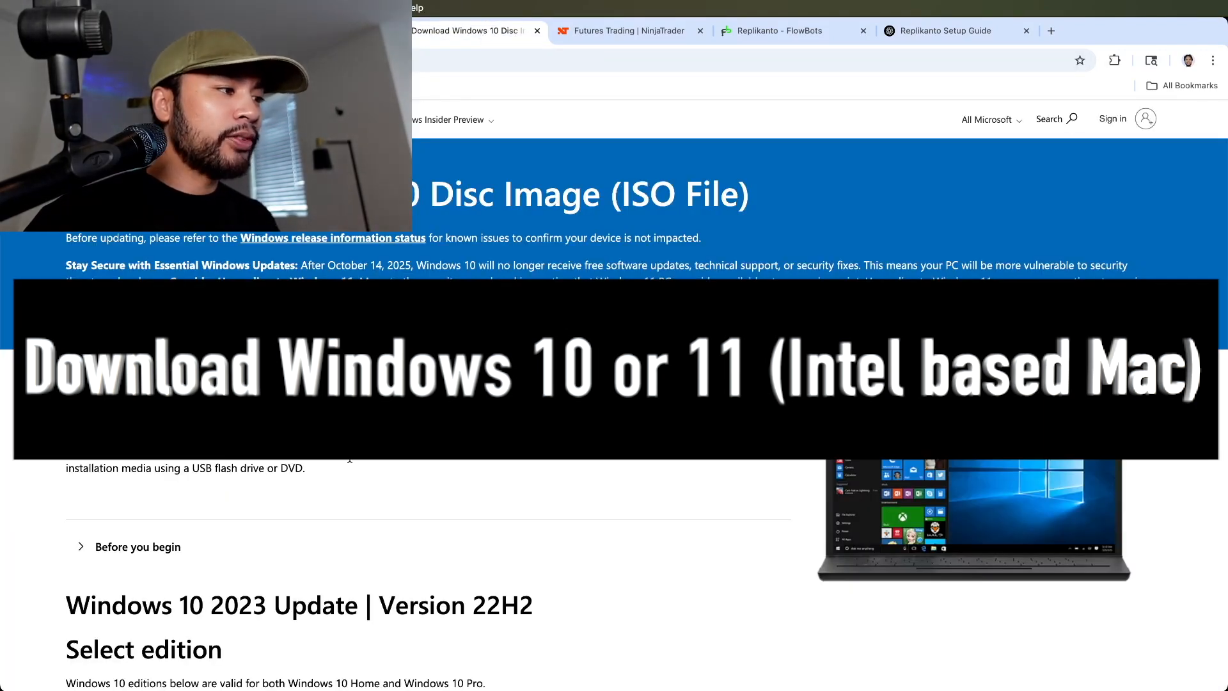
scroll(349, 458, "down", 3)
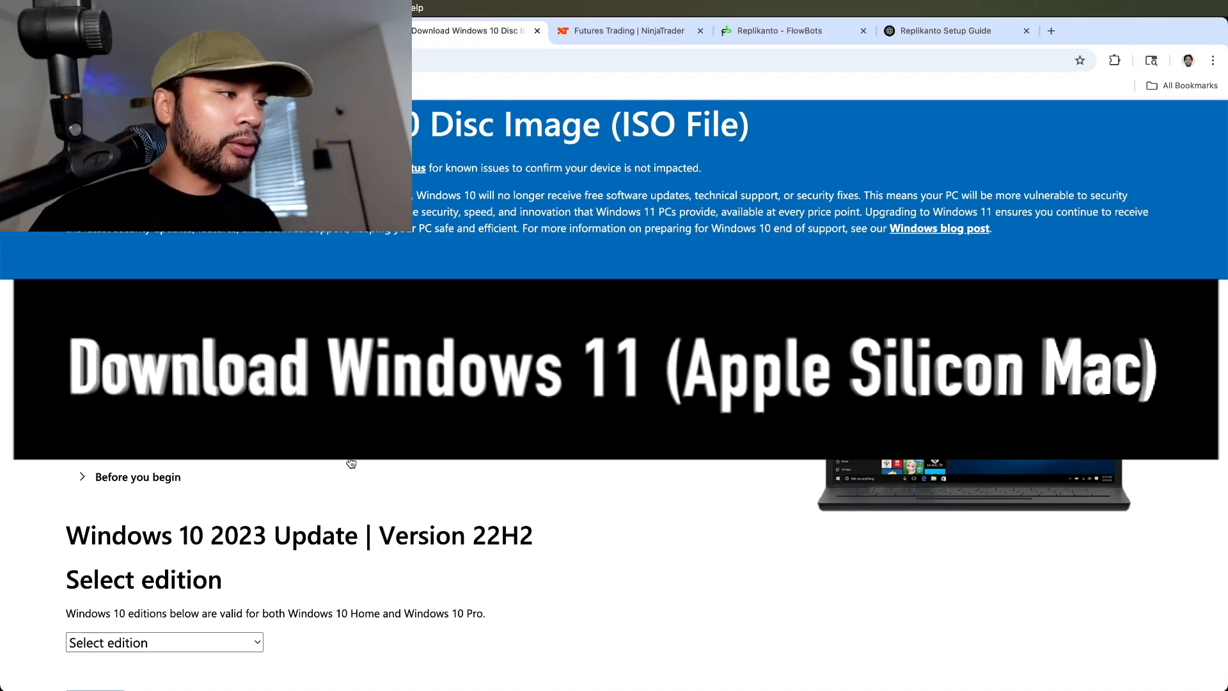
scroll(351, 463, "down", 3)
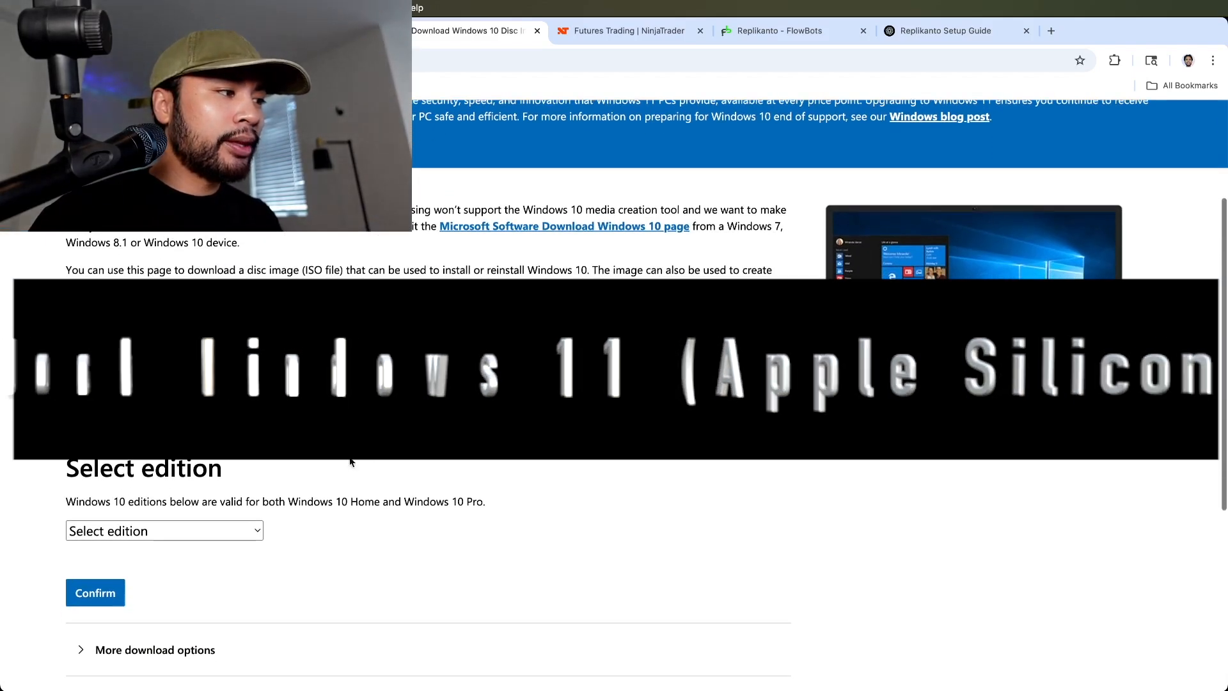
left_click(235, 532)
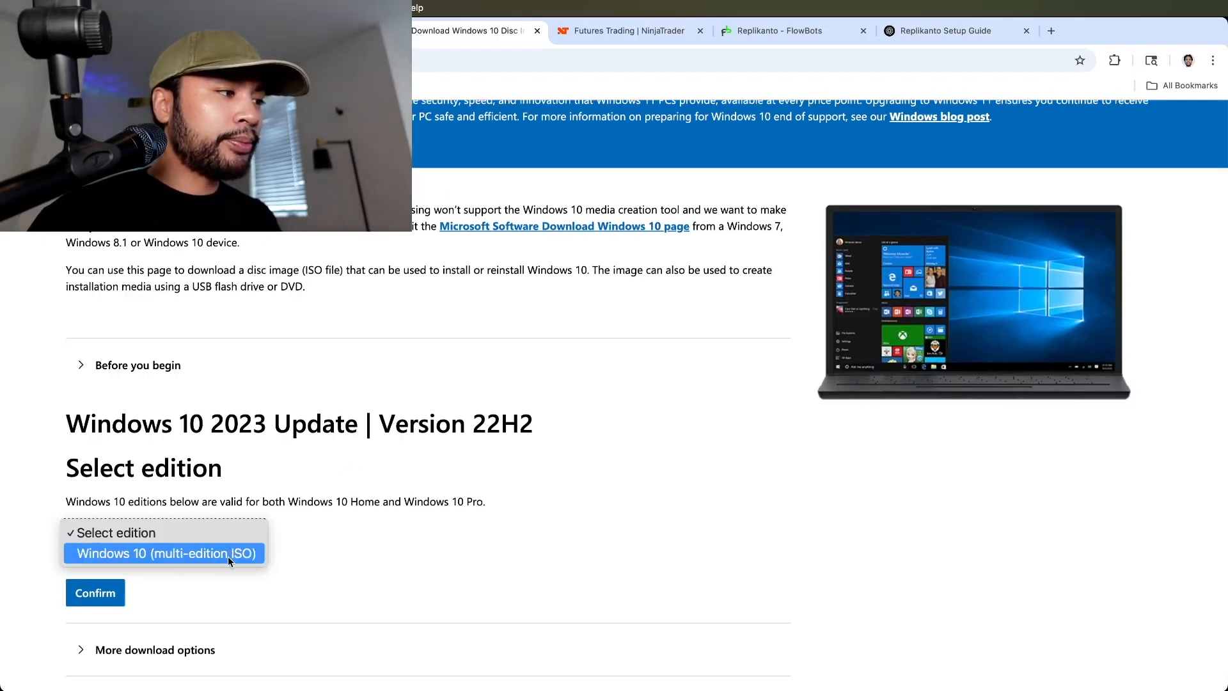
left_click(227, 554)
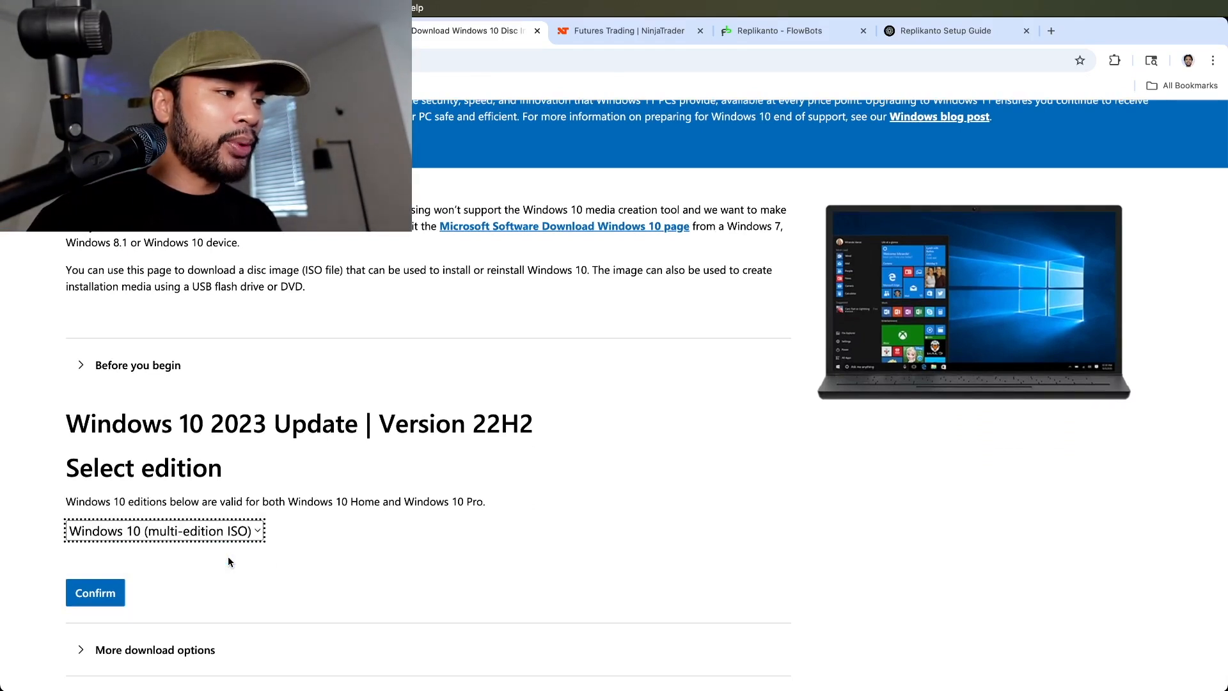
left_click(95, 592)
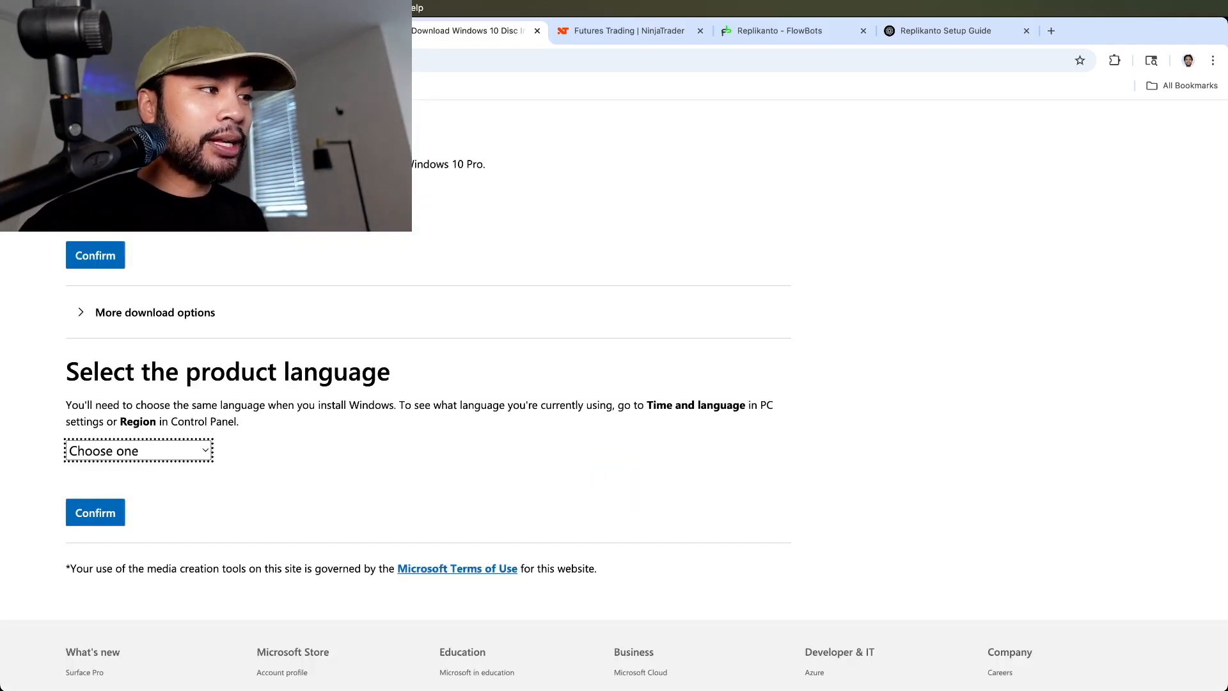
Step: Confirm English (United States) as the product language and bring up the Windows 10 English download links
left_click(144, 448)
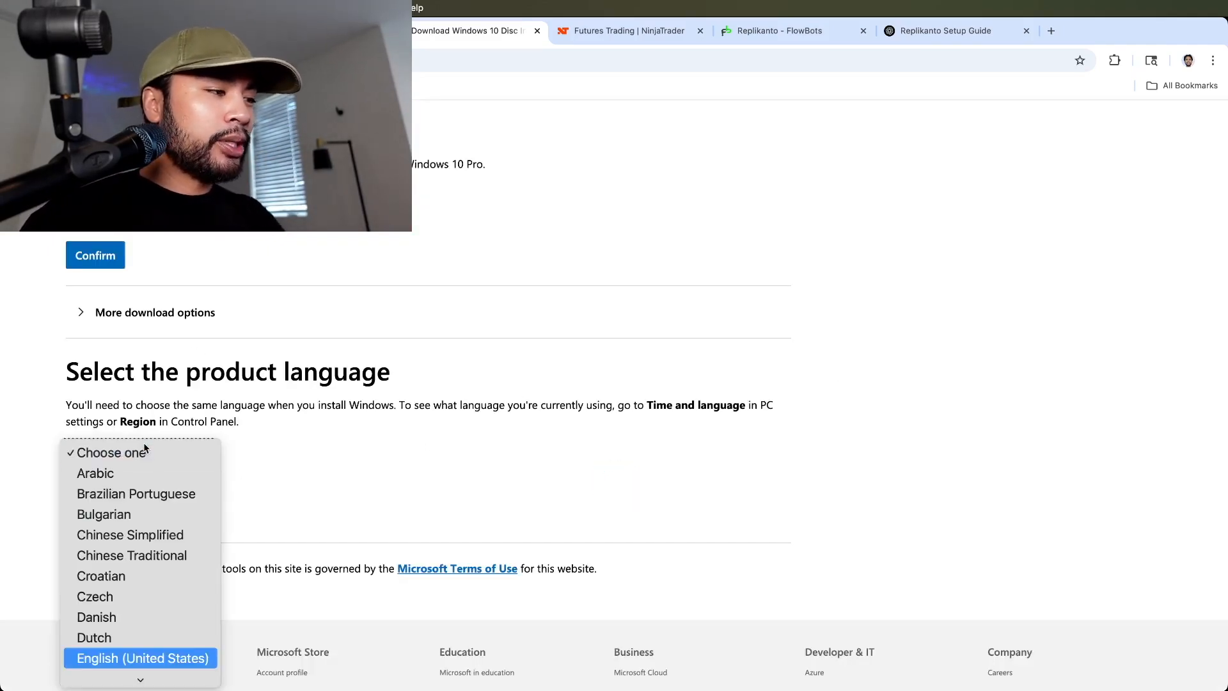
left_click(138, 659)
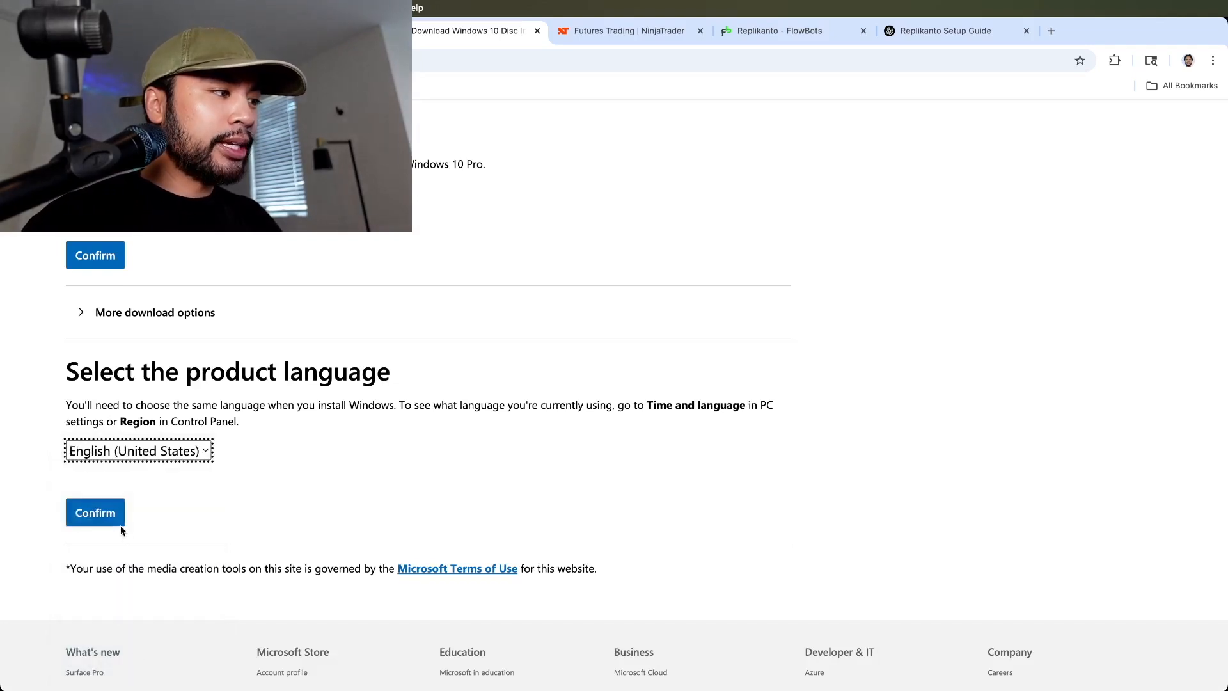
left_click(119, 522)
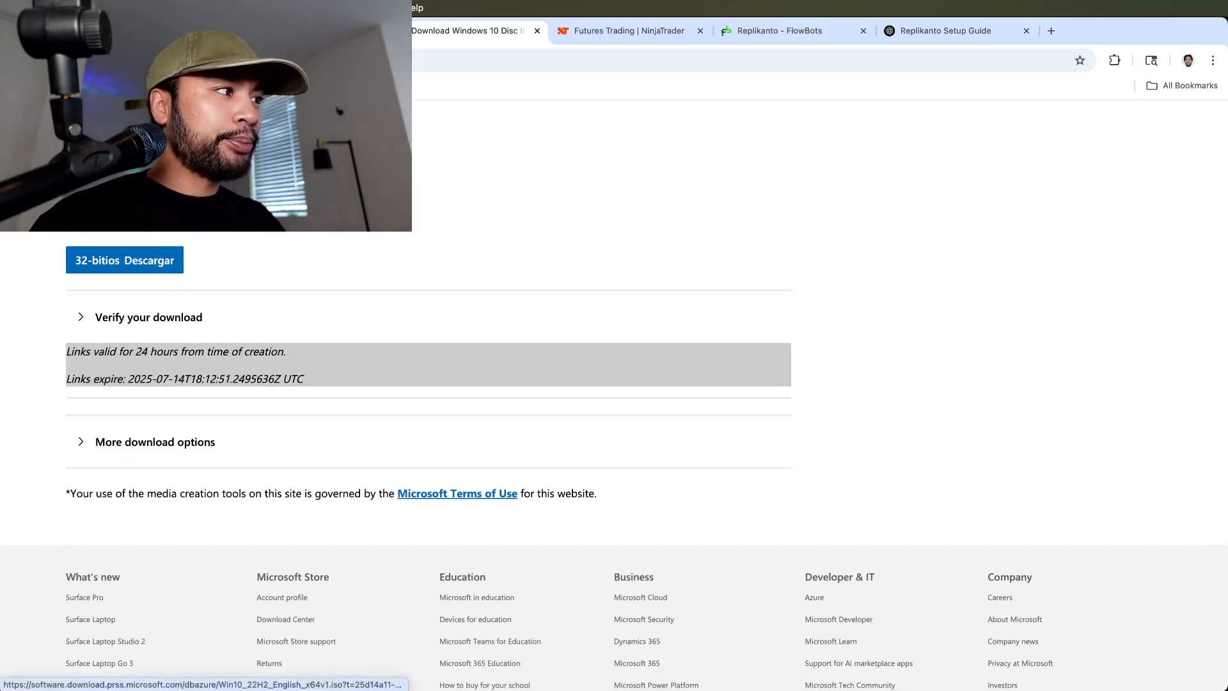
scroll(422, 384, "up", 5)
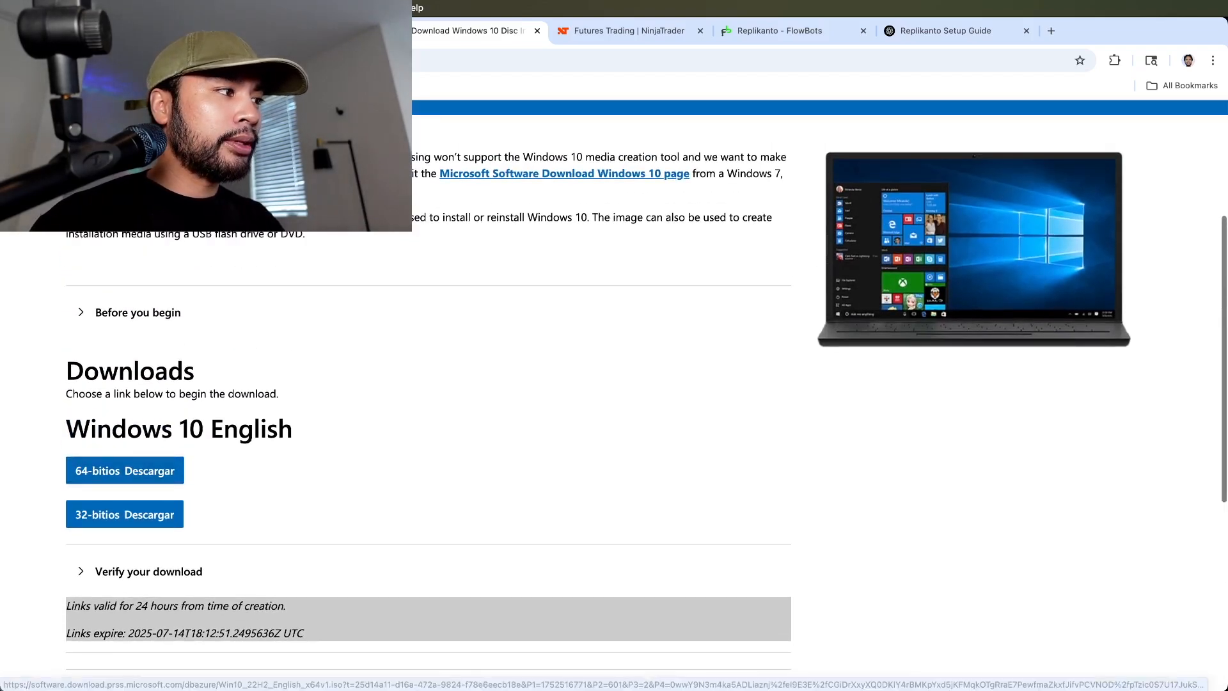
scroll(174, 427, "up", 2)
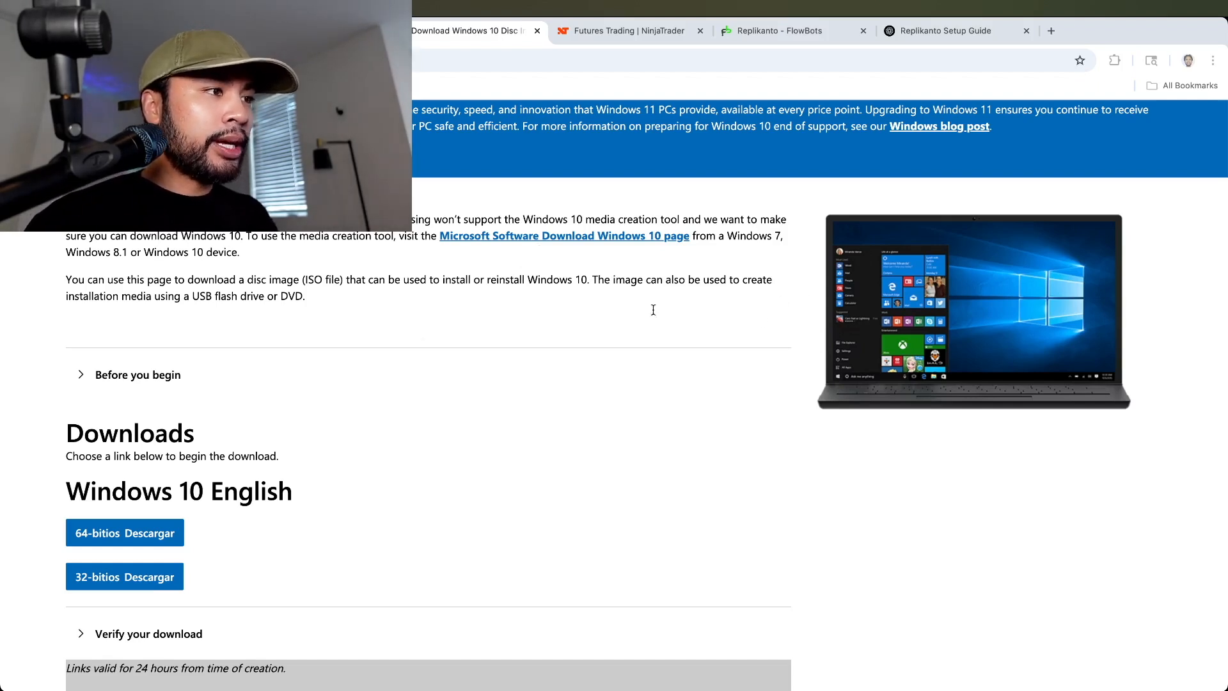
scroll(419, 327, "up", 1)
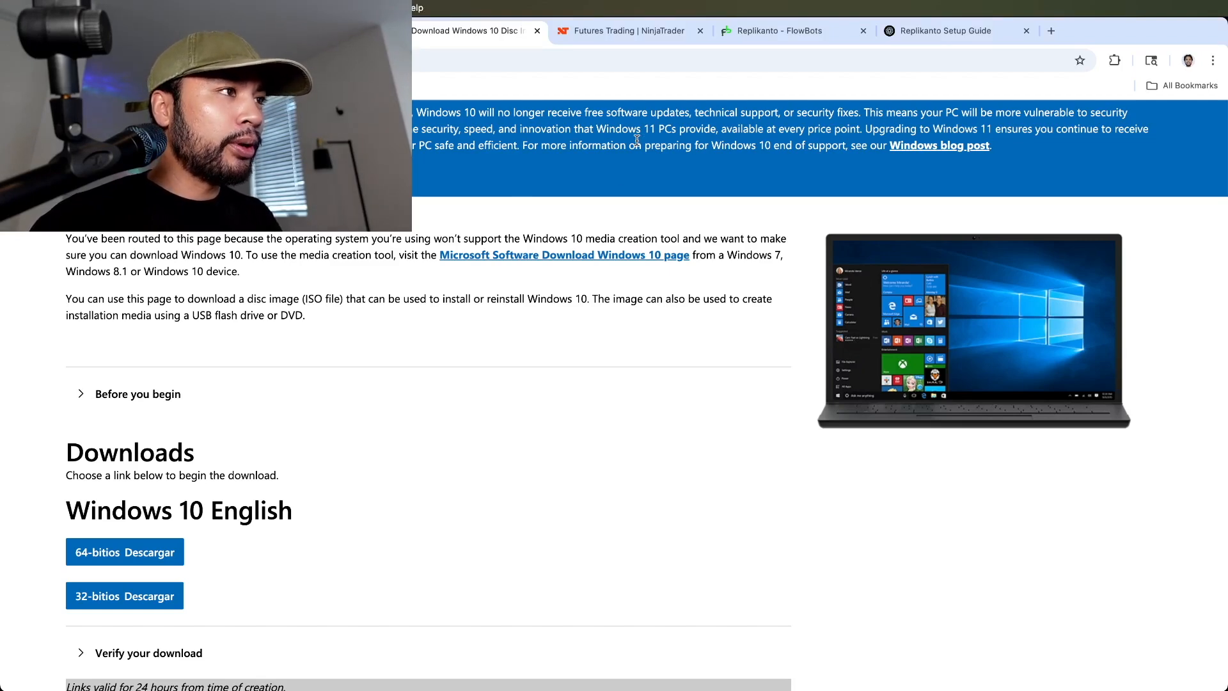
Step: Open the NinjaTrader website and log in with the saved username and password
left_click(623, 36)
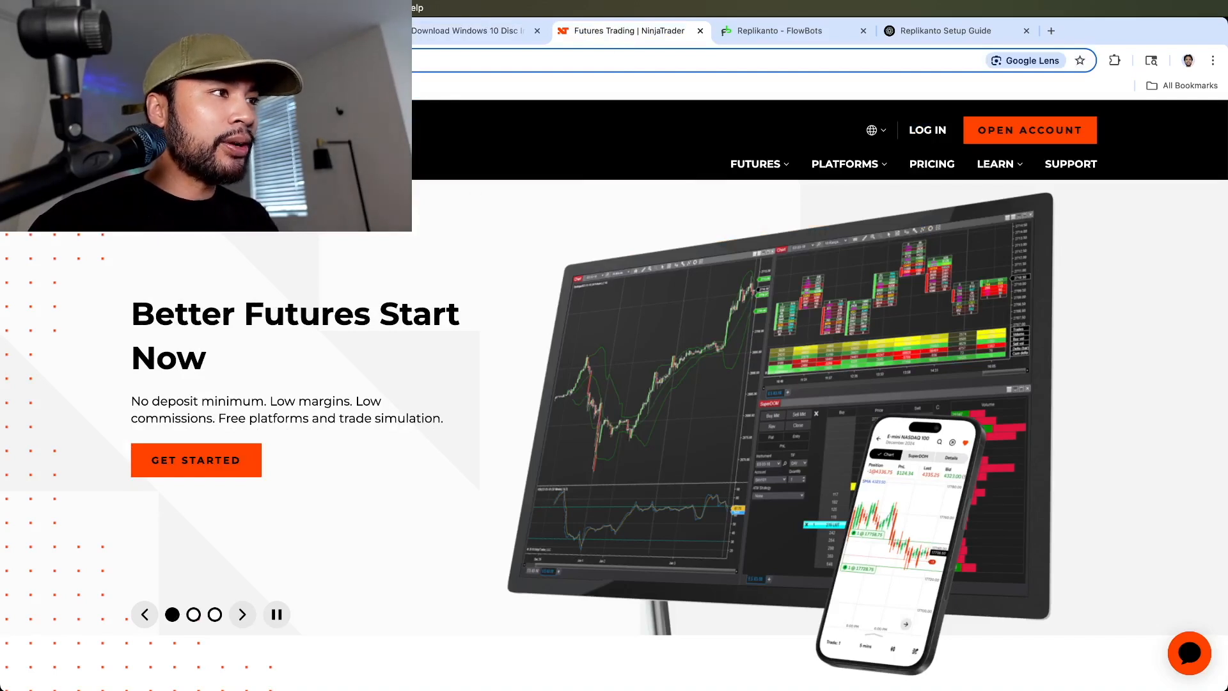
left_click(929, 131)
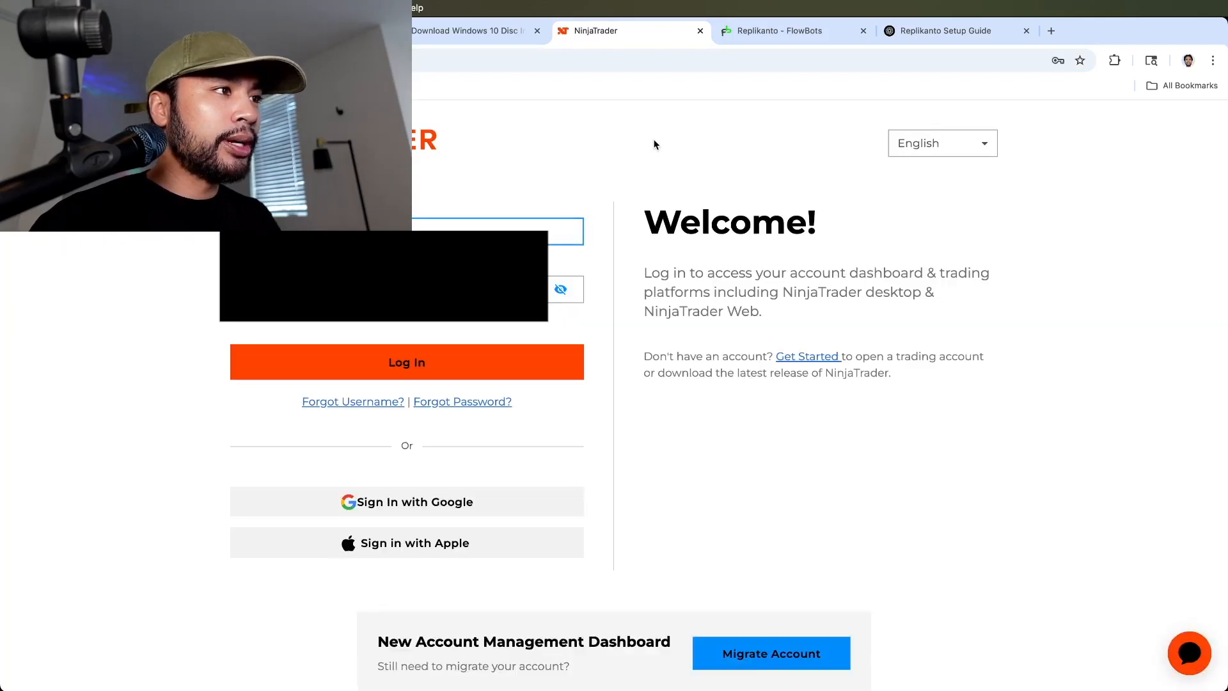
left_click(410, 289)
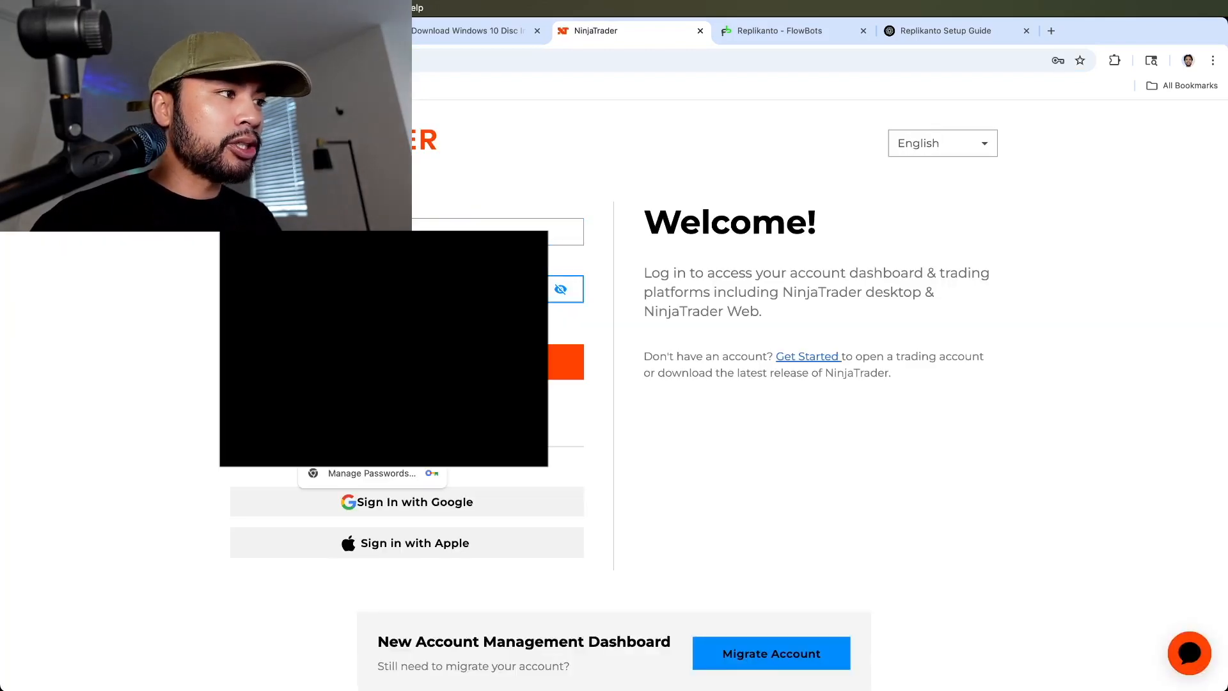
left_click(350, 328)
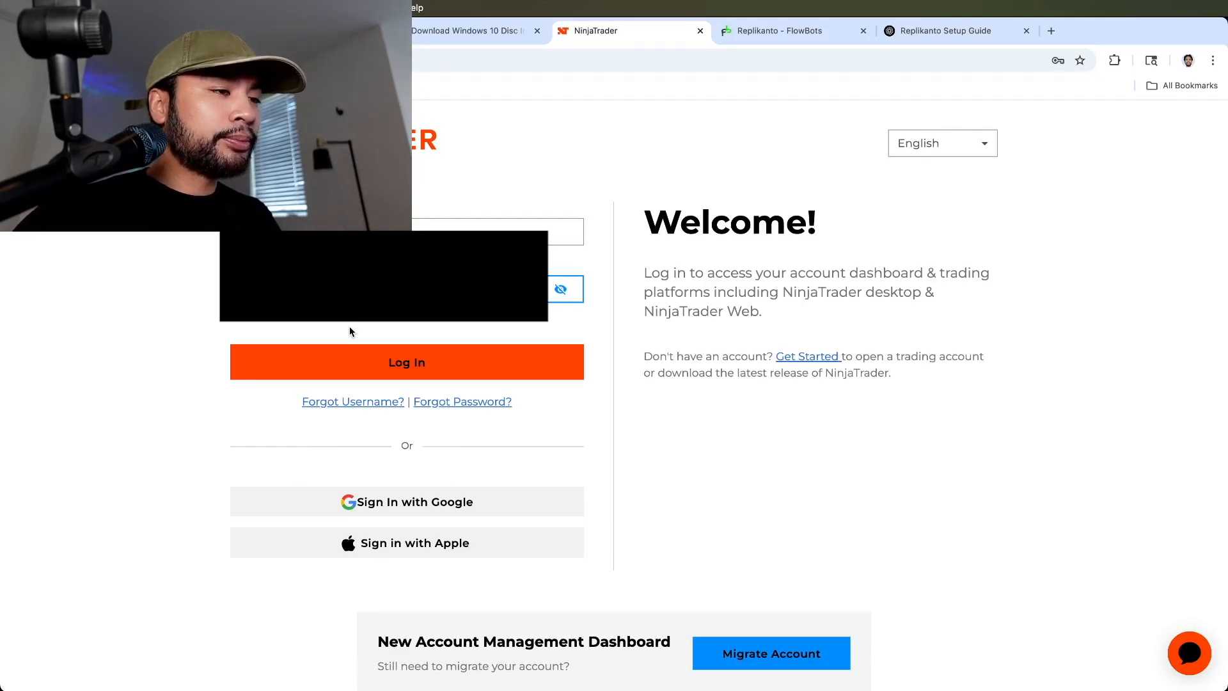
left_click(396, 362)
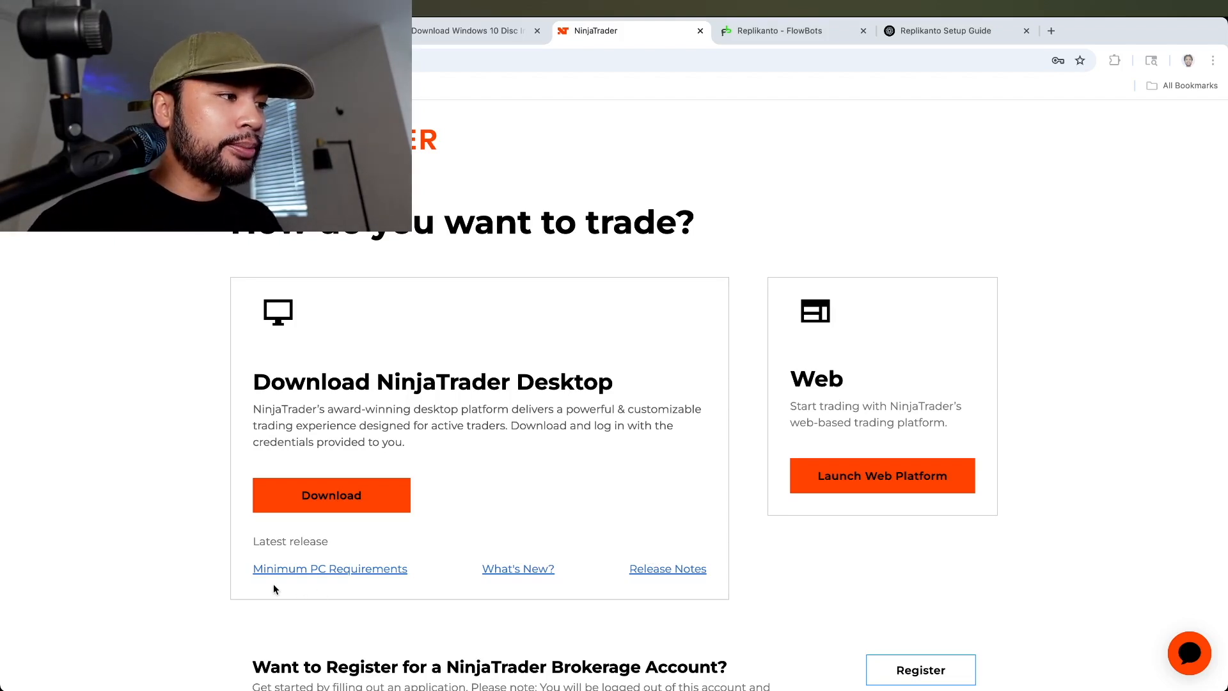
Step: In OBS, accept Display Capture for the Browser source and switch to the Windows virtual machine in VMware Fusion
left_click(564, 330)
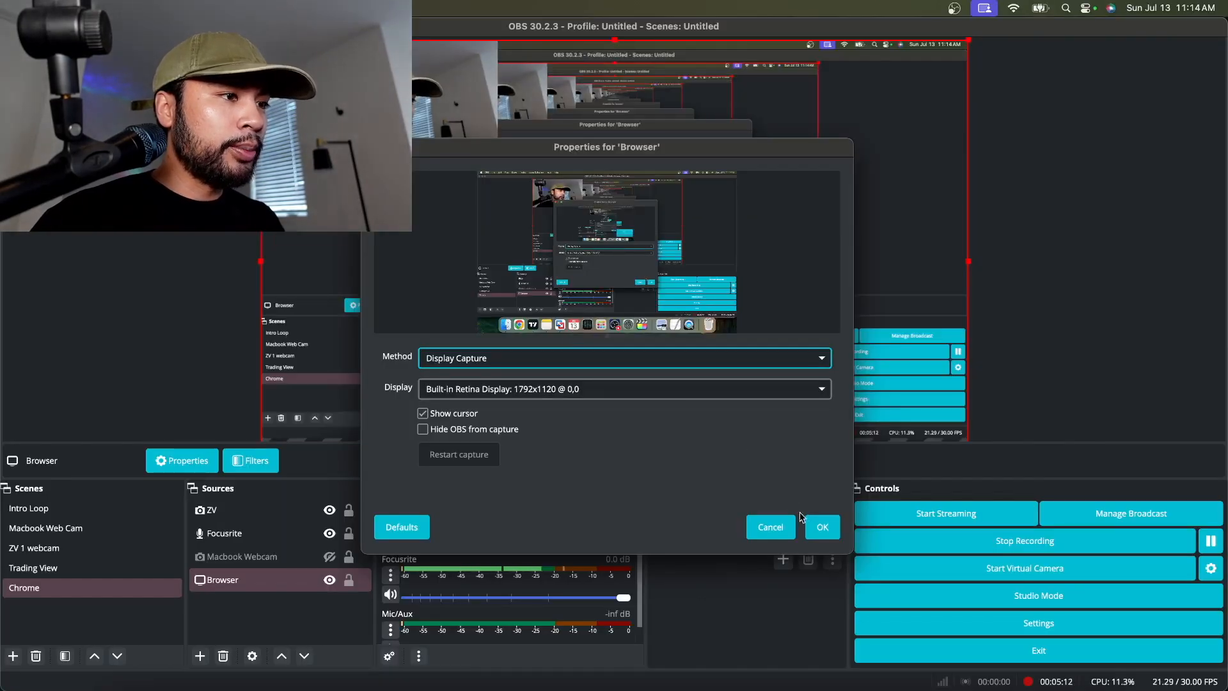
left_click(820, 528)
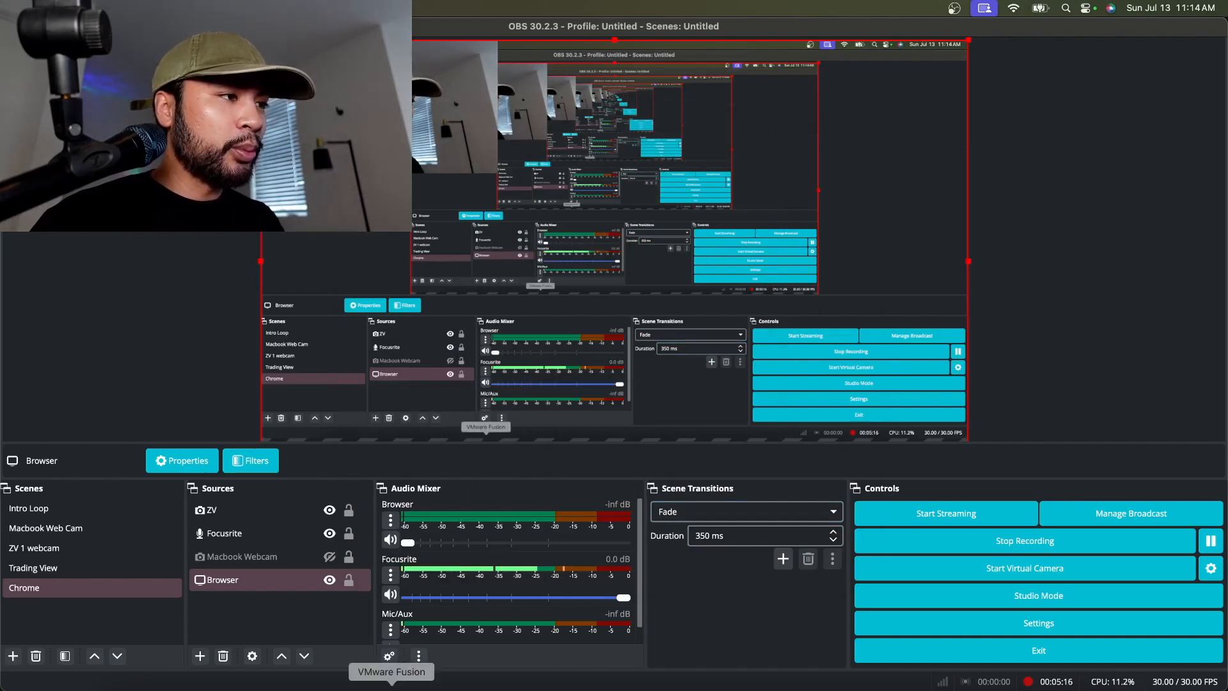
left_click_drag(439, 114, 89, 113)
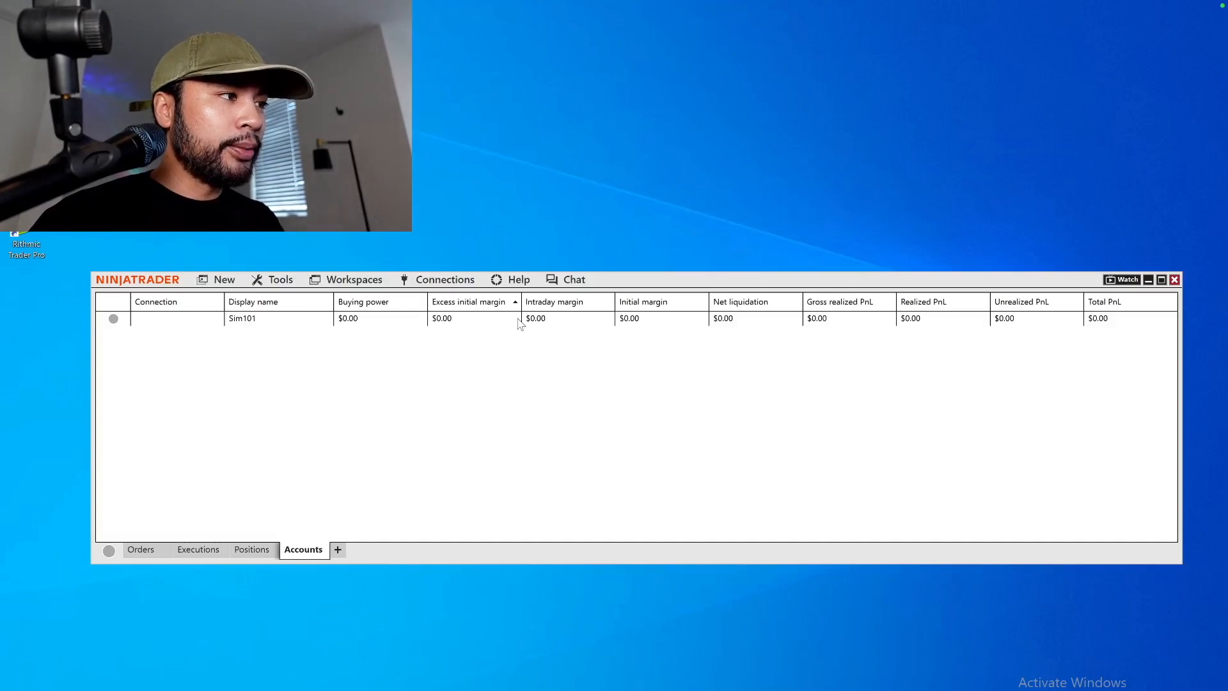
Step: Check the Multi-provider preference in NinjaTrader's general options, accept the dialog and move the accounts window slightly higher
left_click(280, 281)
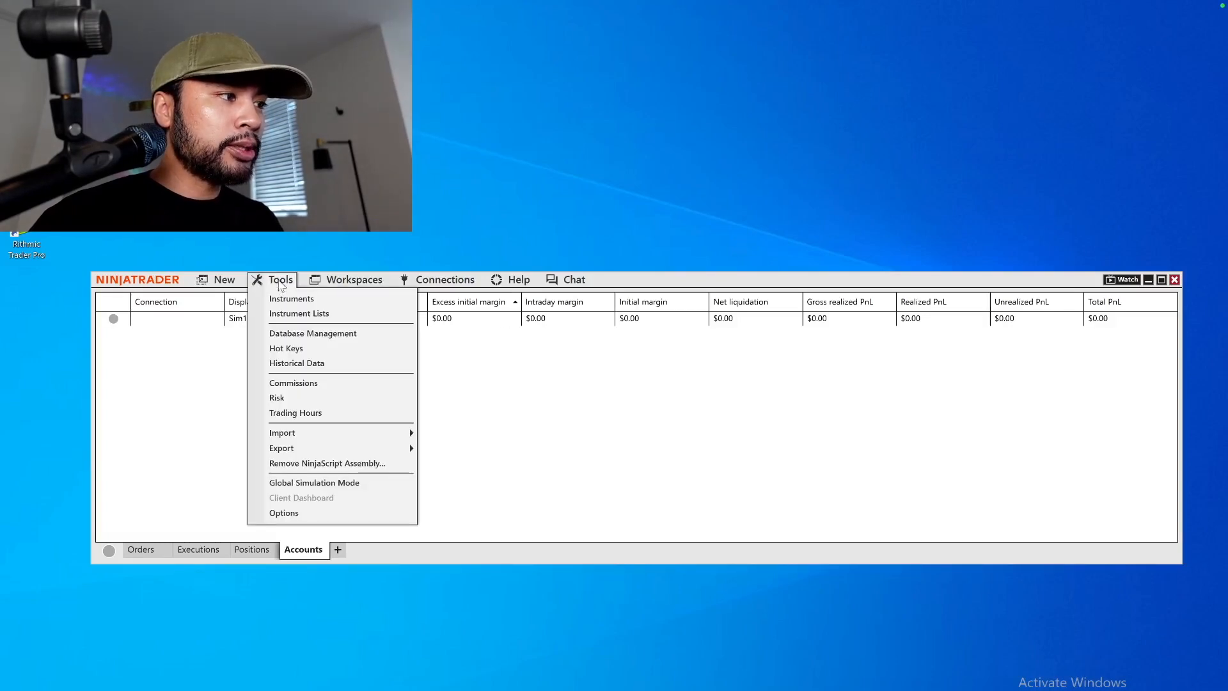
left_click(329, 514)
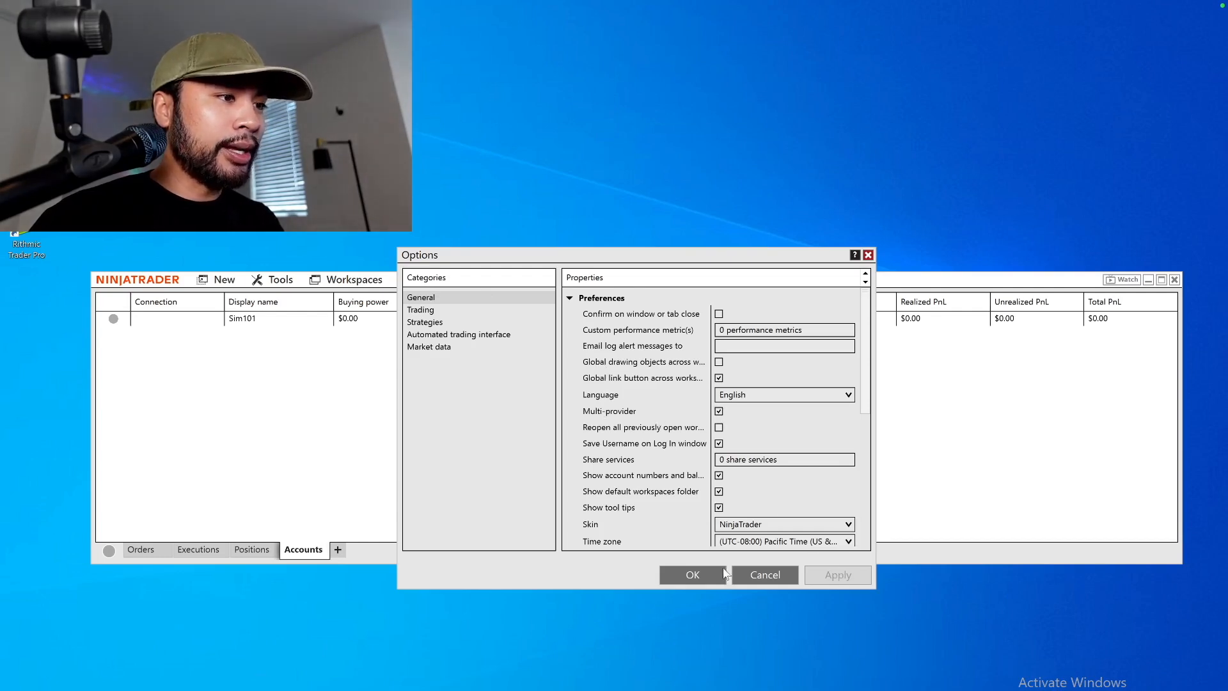
left_click(693, 574)
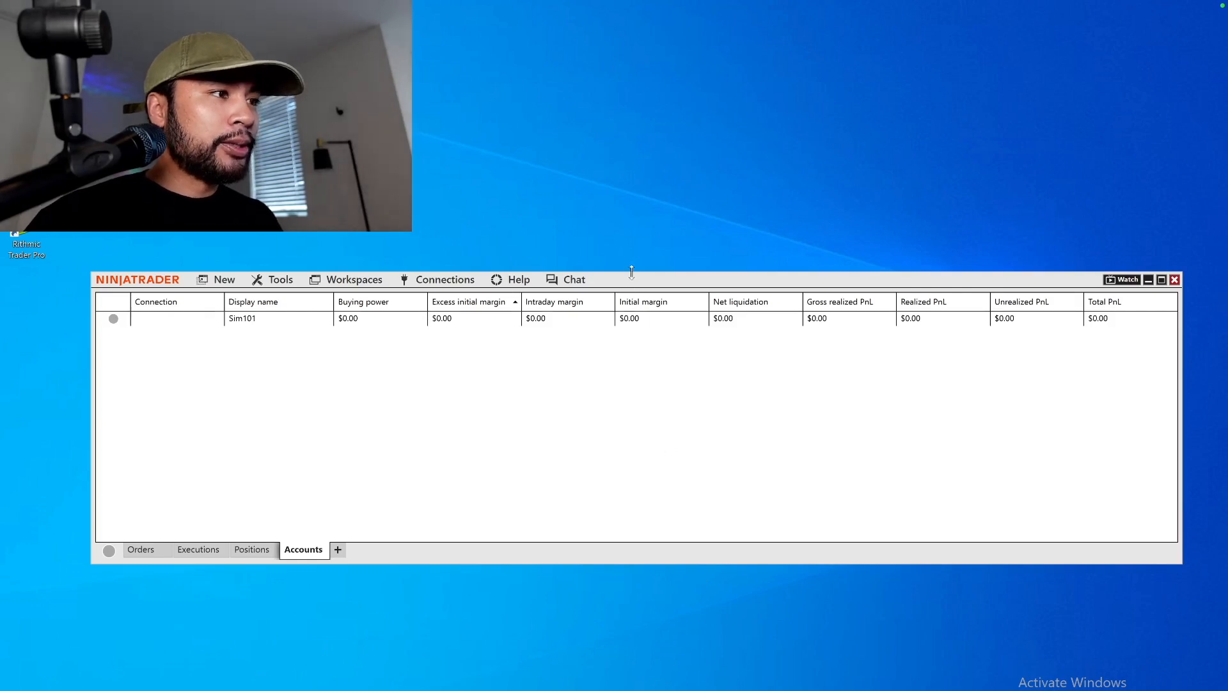
left_click_drag(632, 283, 632, 243)
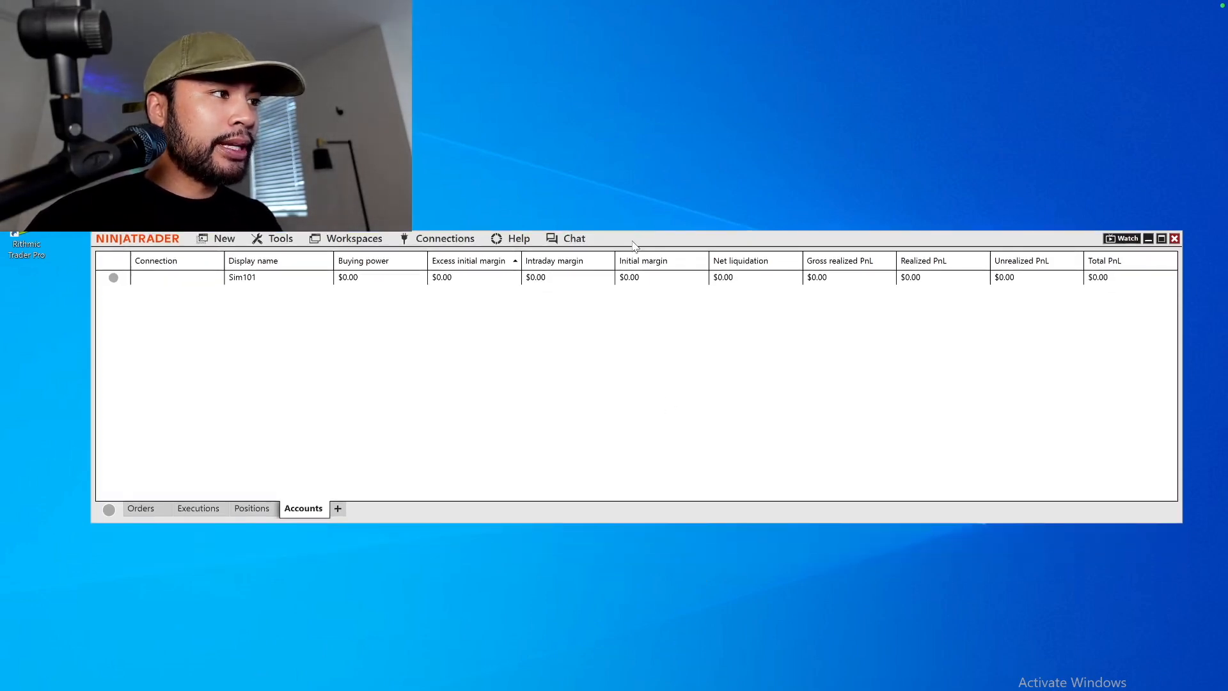
Step: Review the connection setup for NinjaTrader, Rithmic for NinjaTrader Brokerage and the configured TPT connection, and accept the dialog
left_click(442, 238)
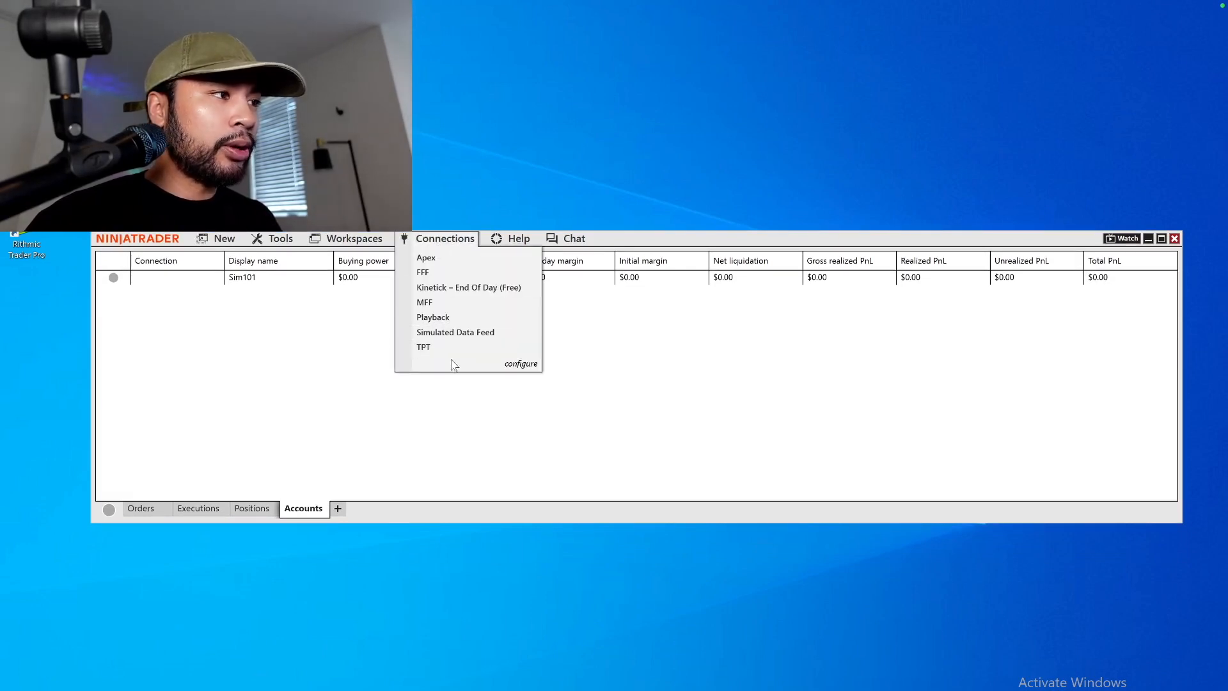
left_click(522, 365)
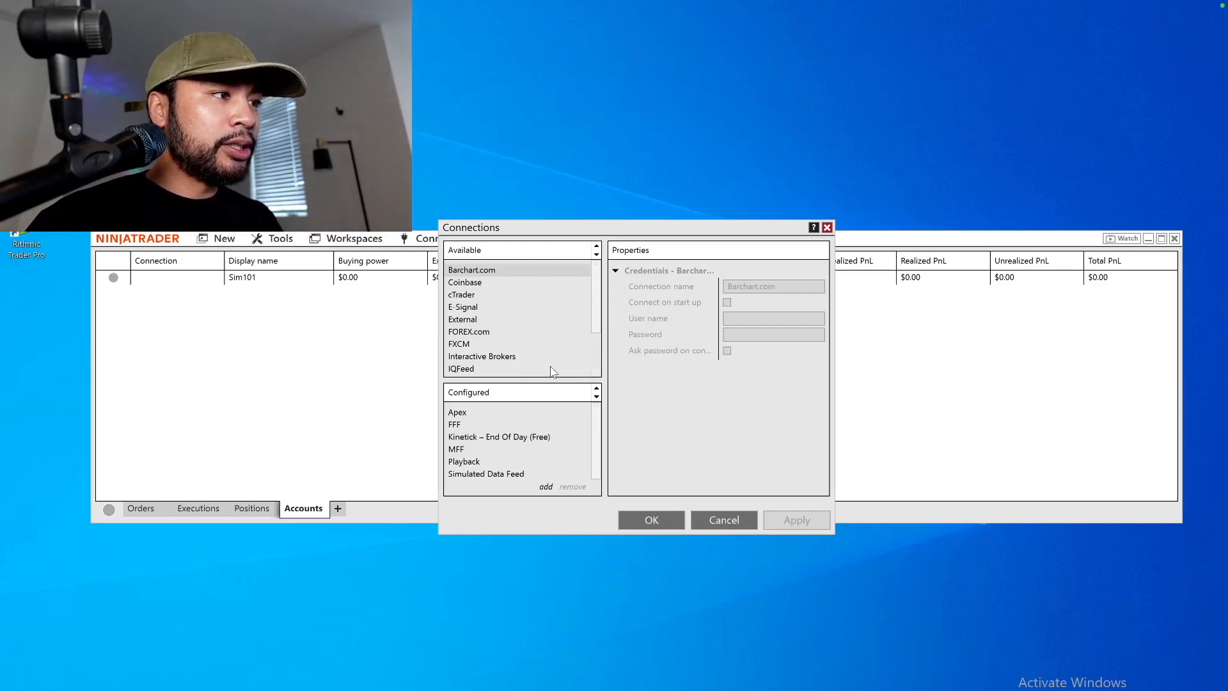
scroll(553, 371, "down", 2)
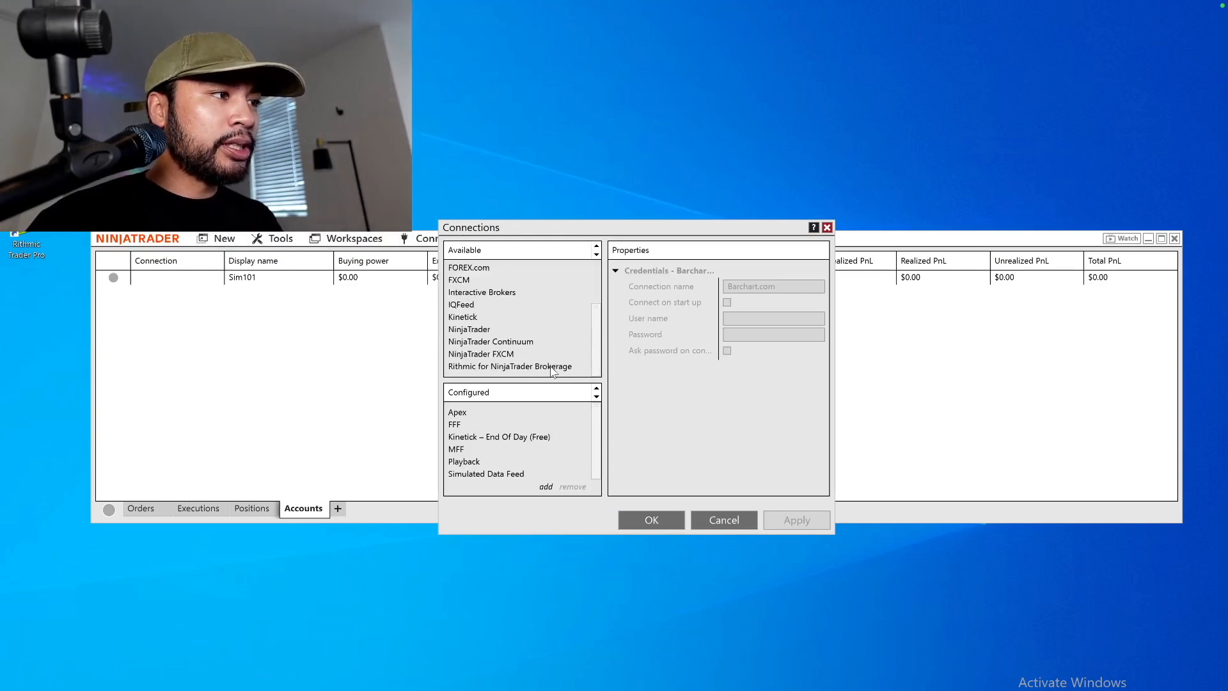
left_click(493, 331)
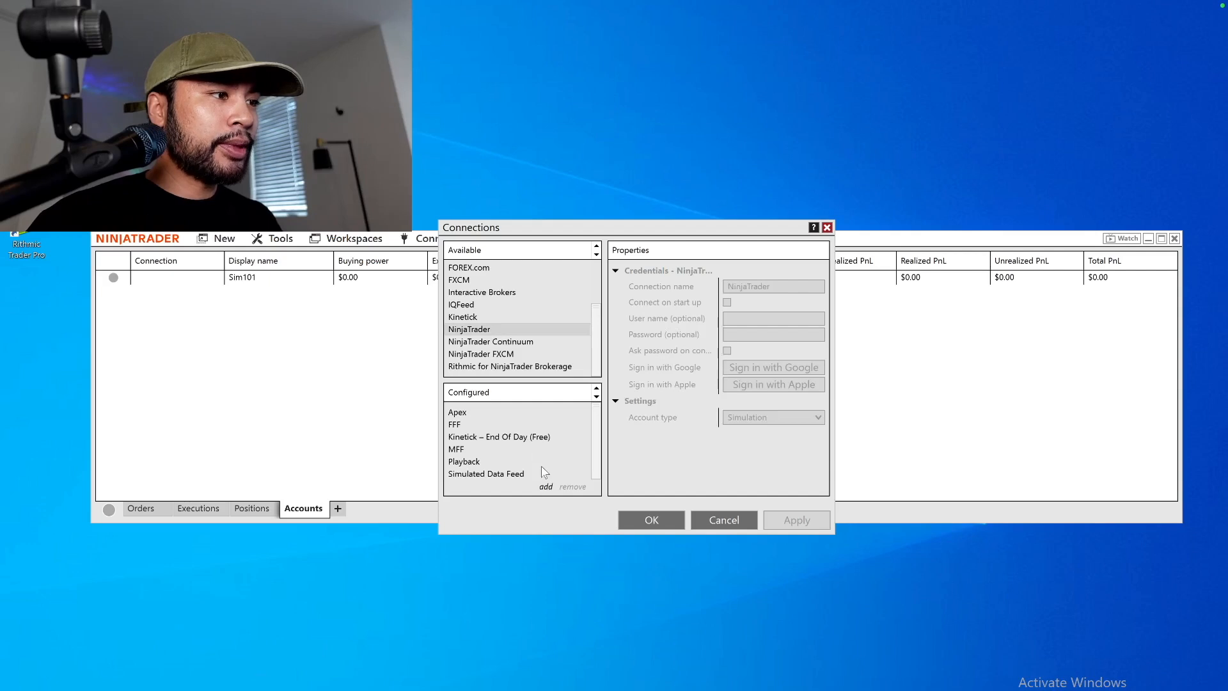
left_click(502, 368)
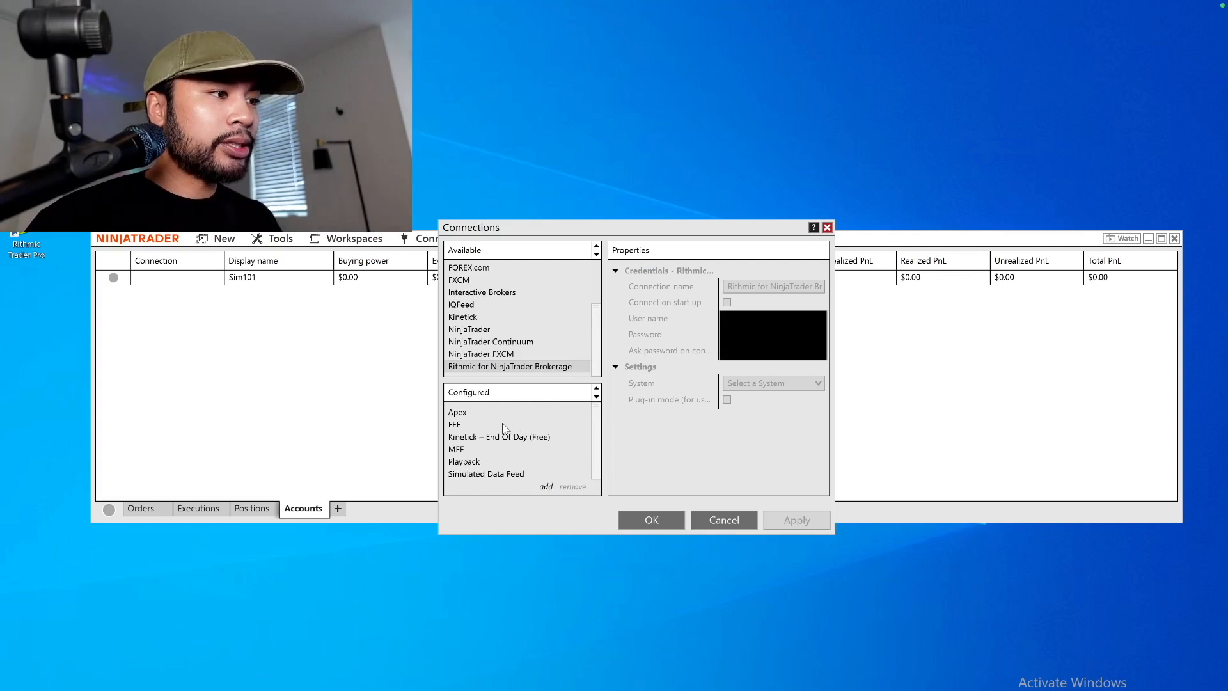
scroll(499, 447, "down", 1)
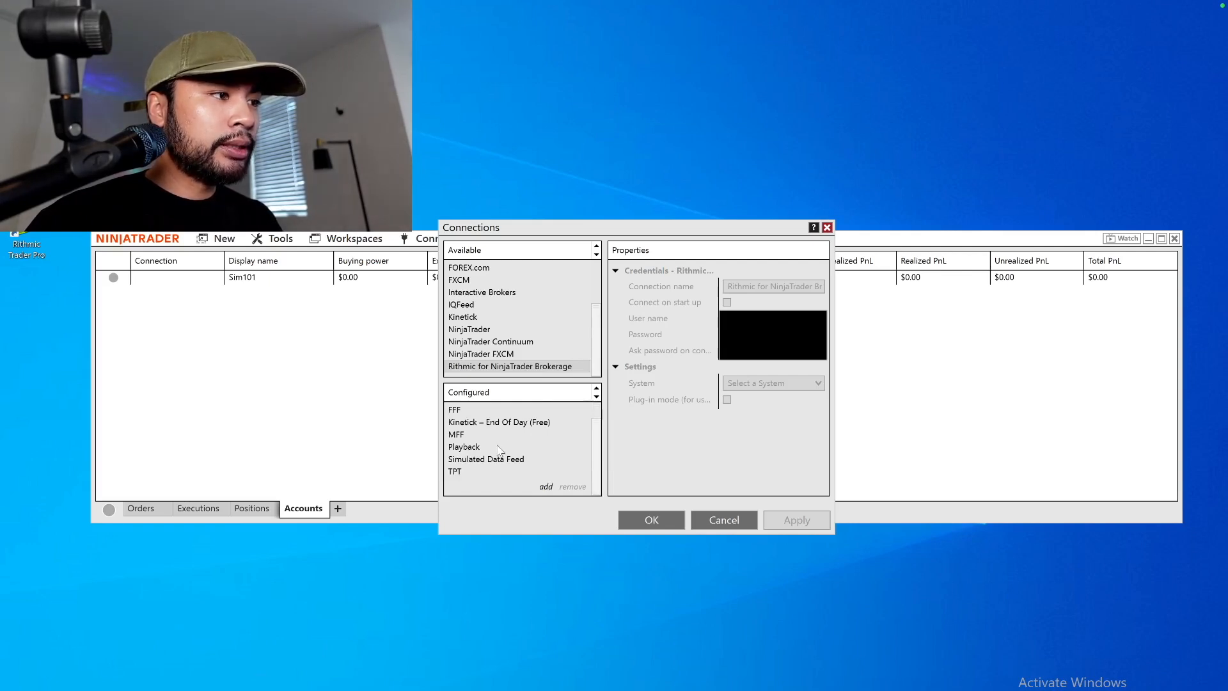
left_click(487, 472)
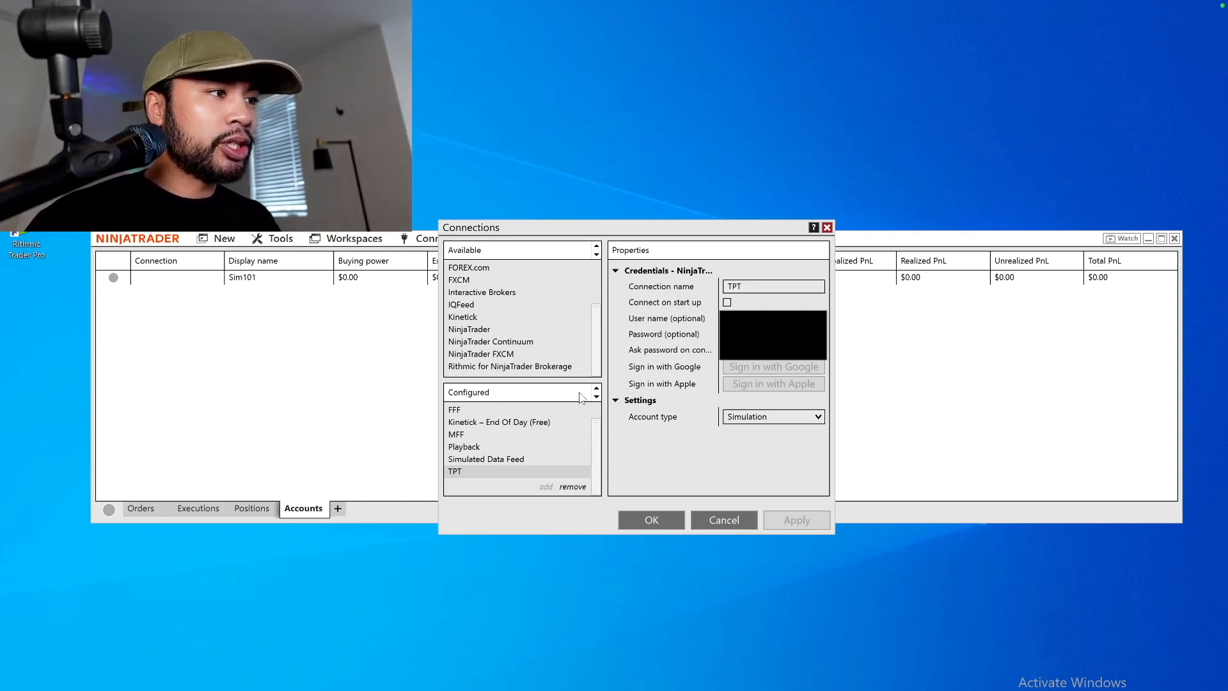
left_click(651, 519)
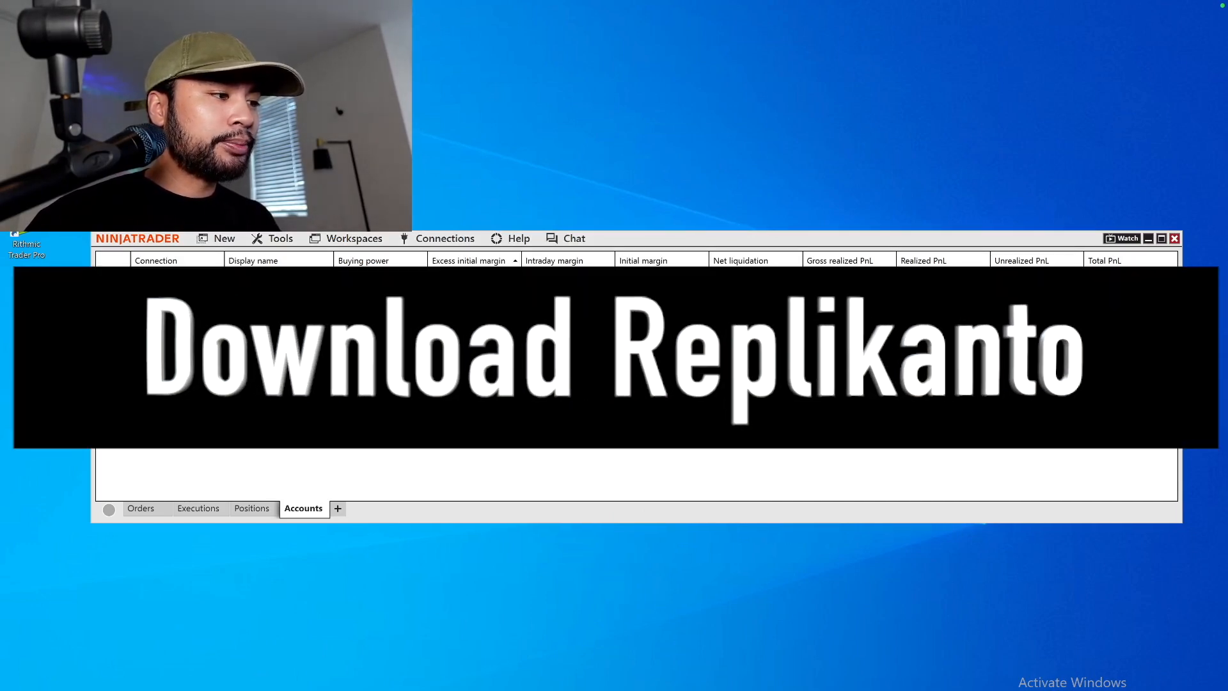
Step: Bring up Google Chrome, switch to OBS and open the capture method choices in the Browser source's properties
left_click(198, 689)
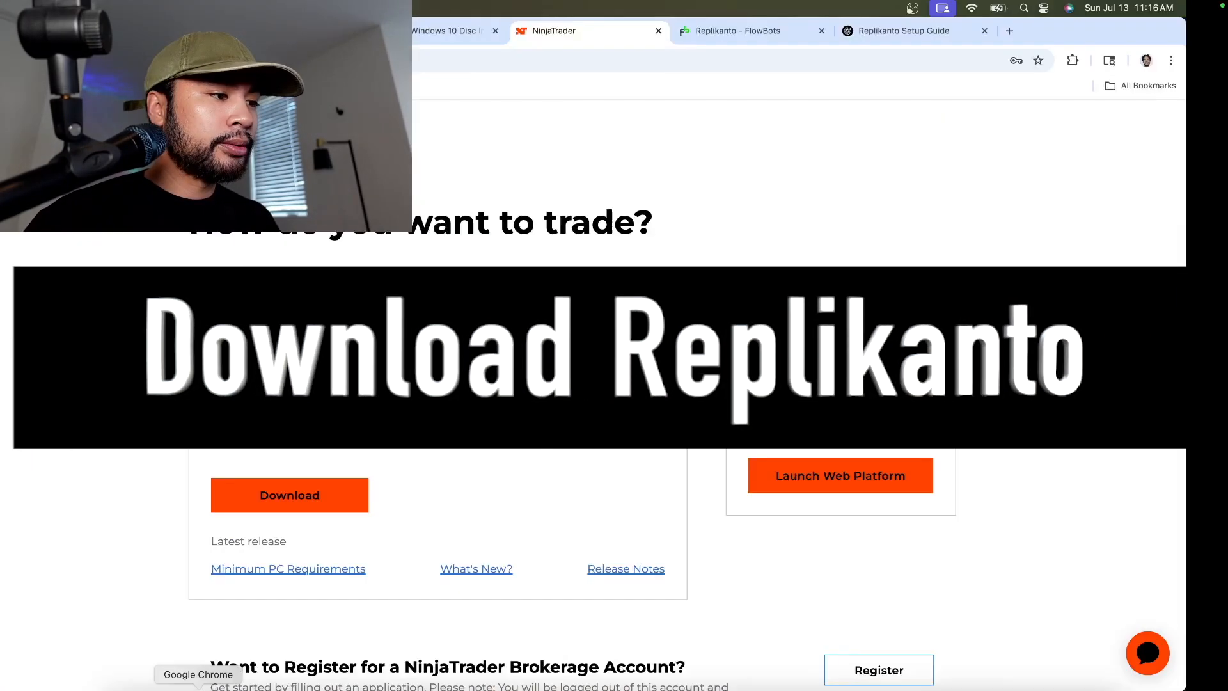
left_click(633, 690)
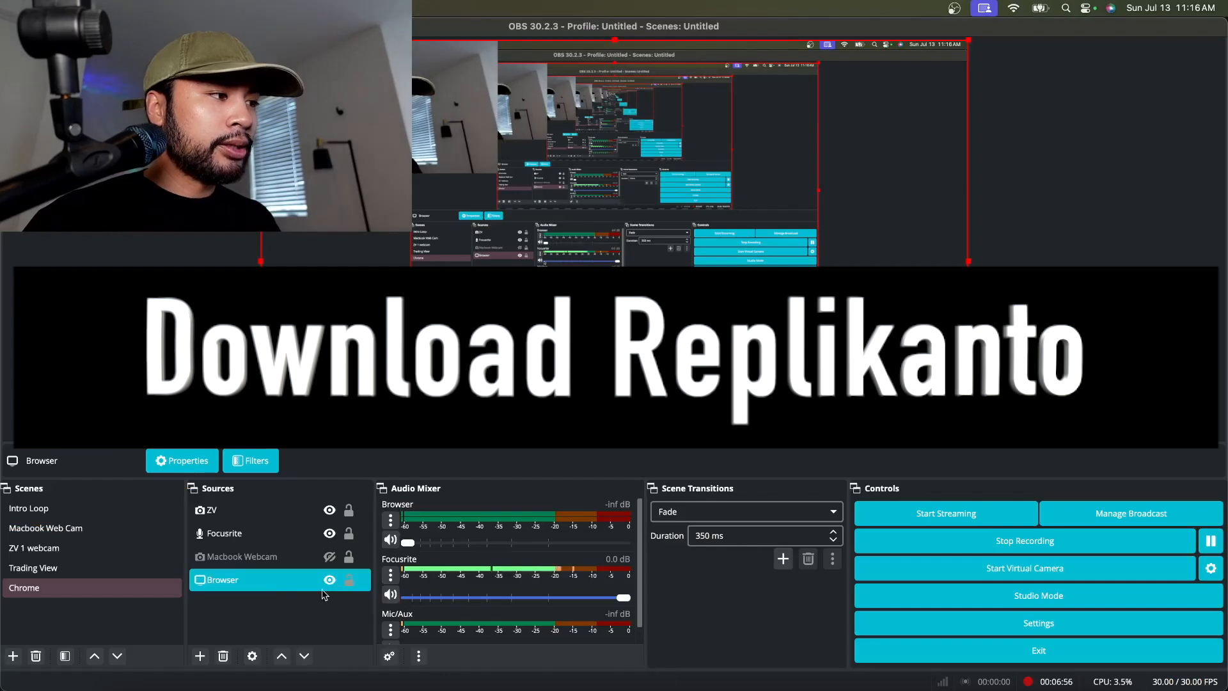
double_click(222, 579)
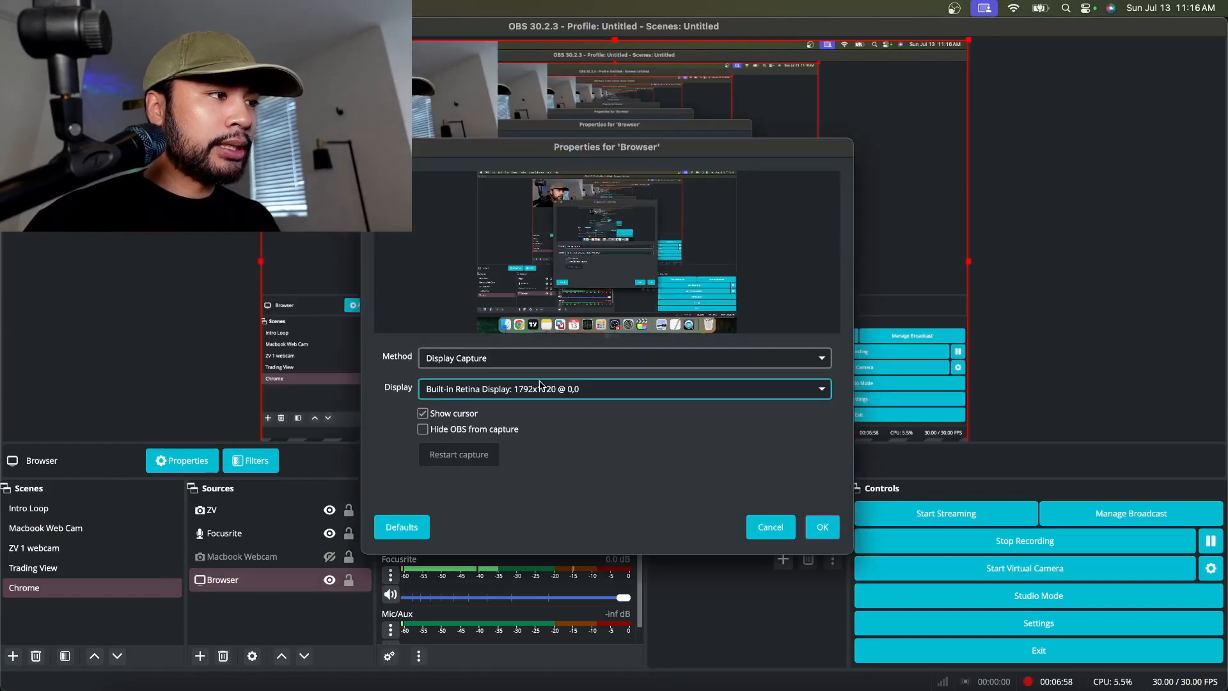
left_click(542, 356)
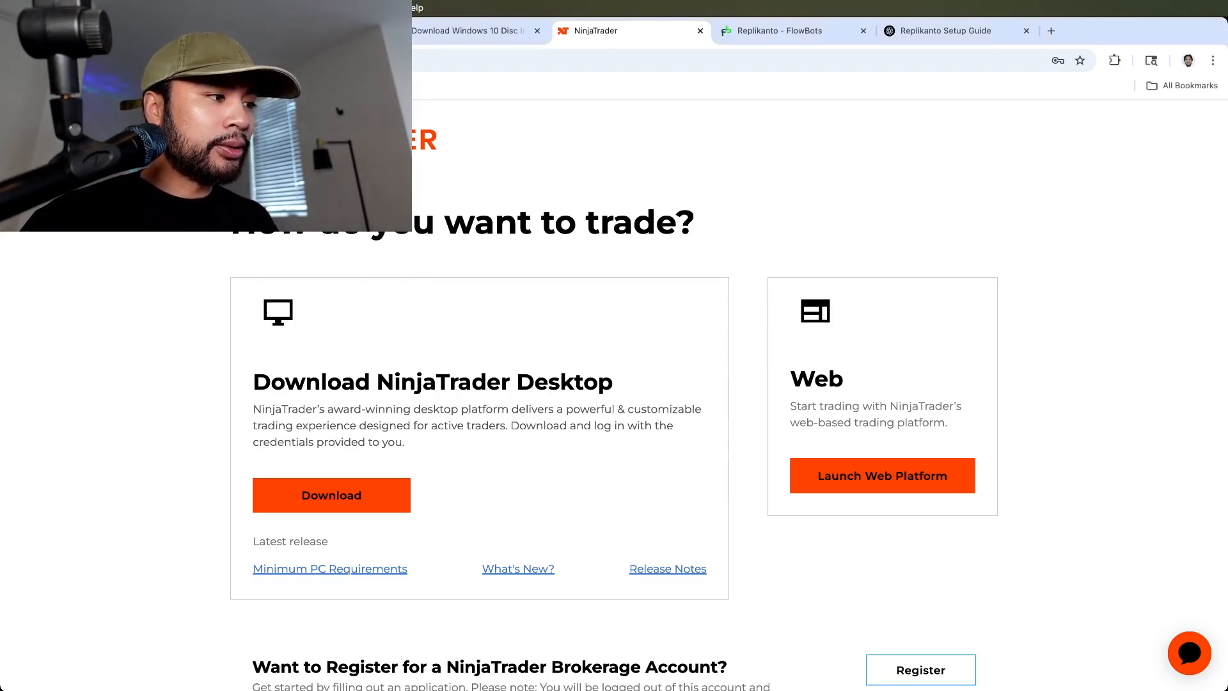
Step: Open the FlowBots Replikanto product page in the browser and read its features and requirements down to the license selection
left_click(824, 30)
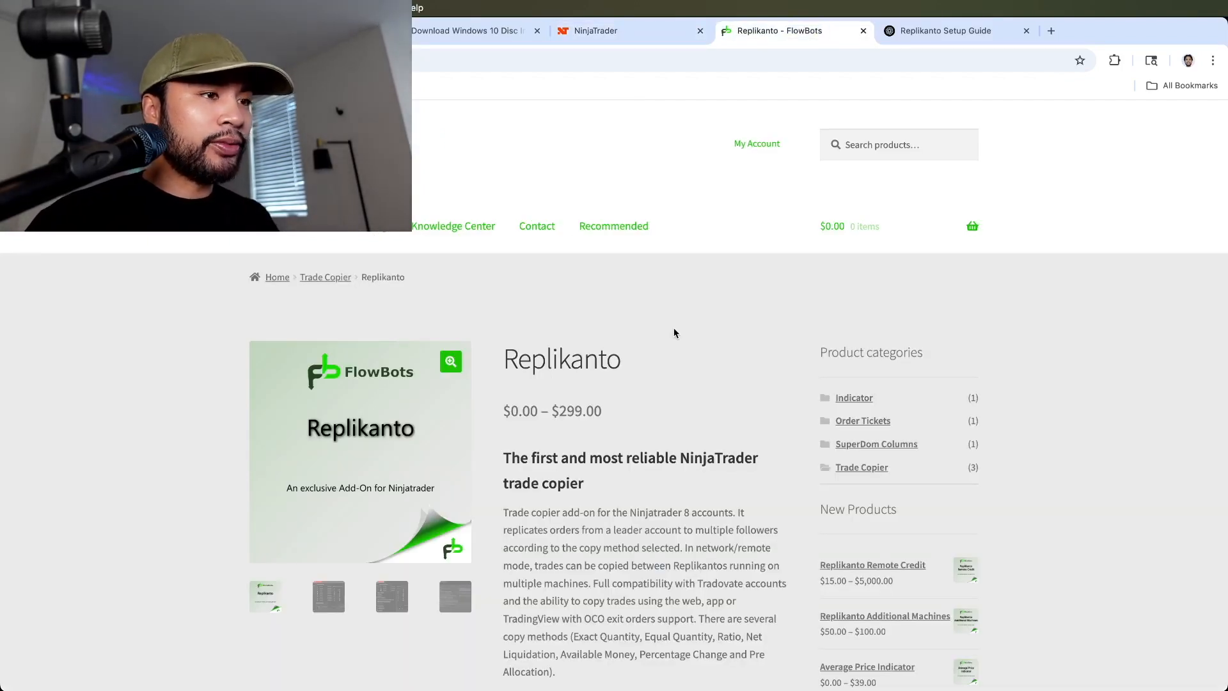
scroll(674, 332, "down", 2)
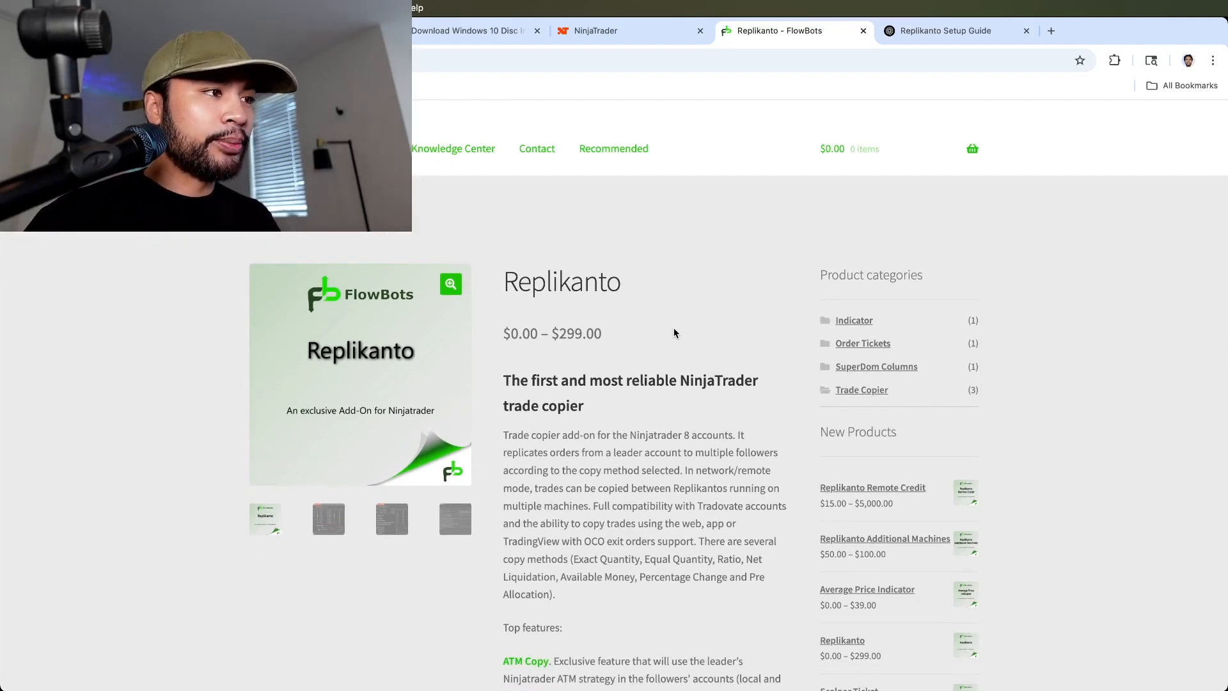
scroll(673, 329, "down", 3)
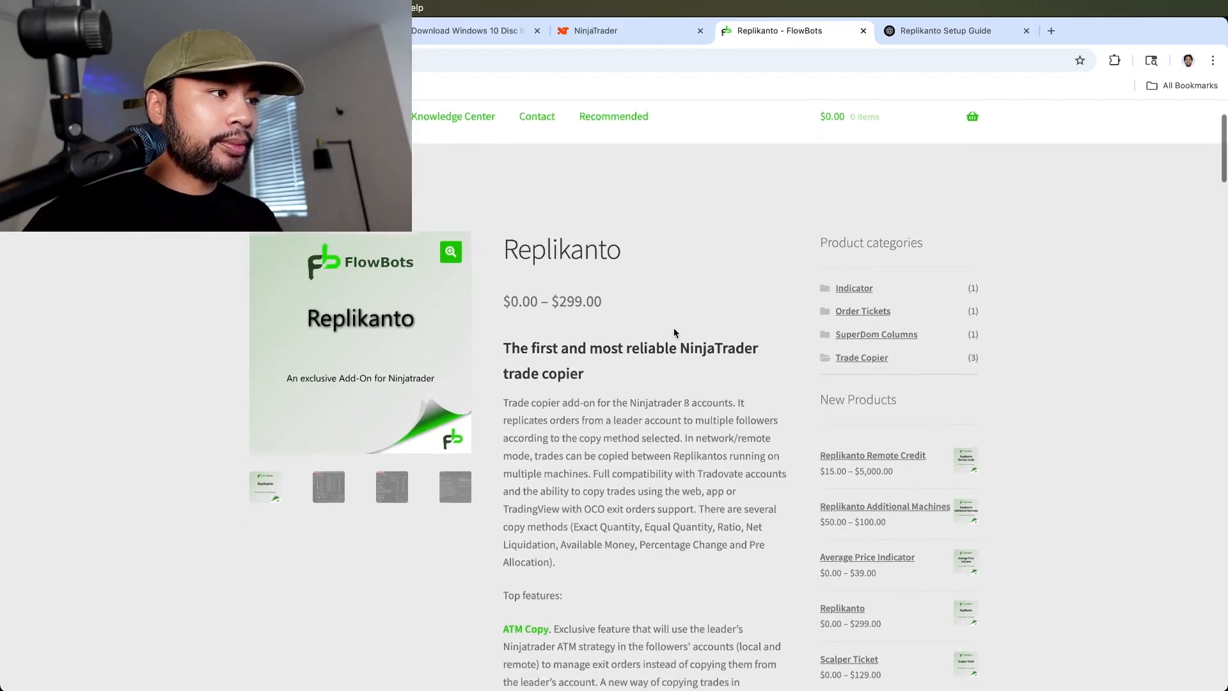
scroll(673, 330, "down", 3)
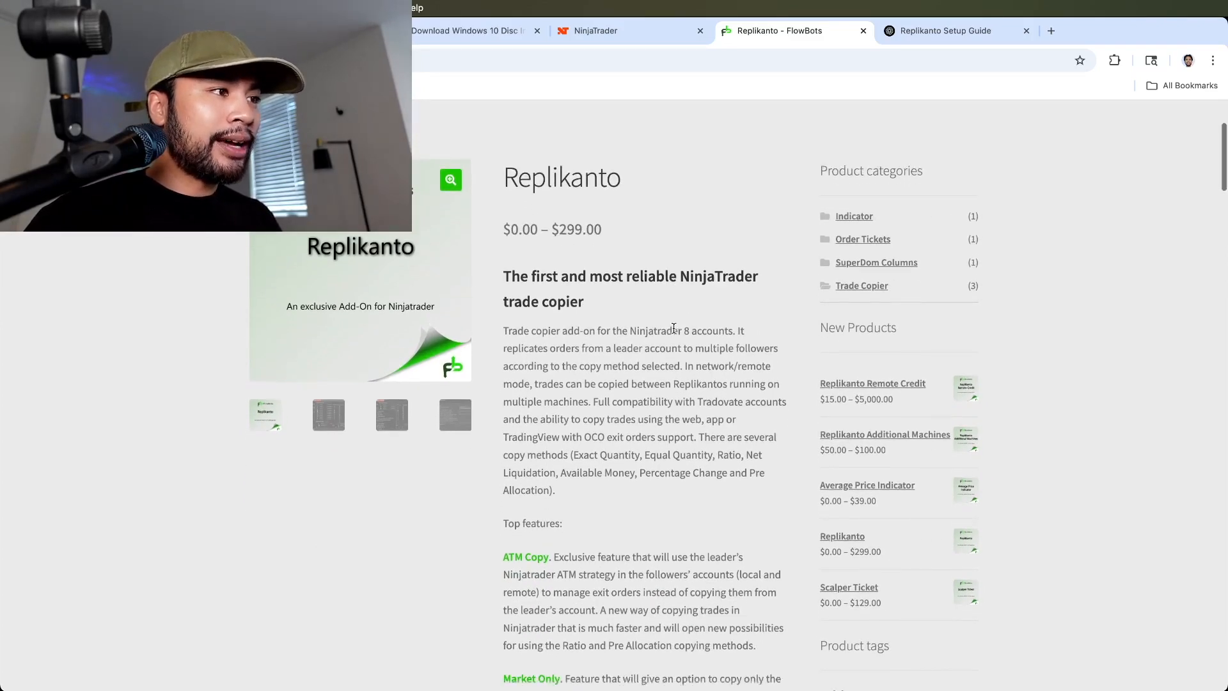
scroll(674, 328, "down", 20)
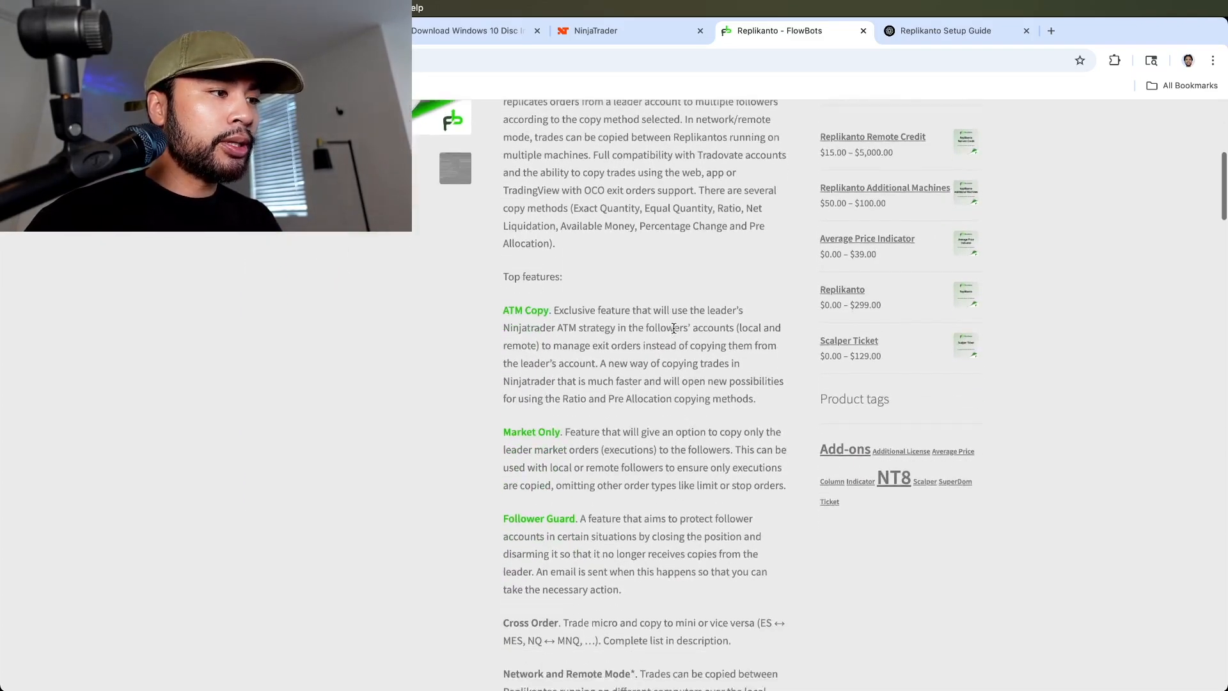
scroll(673, 329, "down", 10)
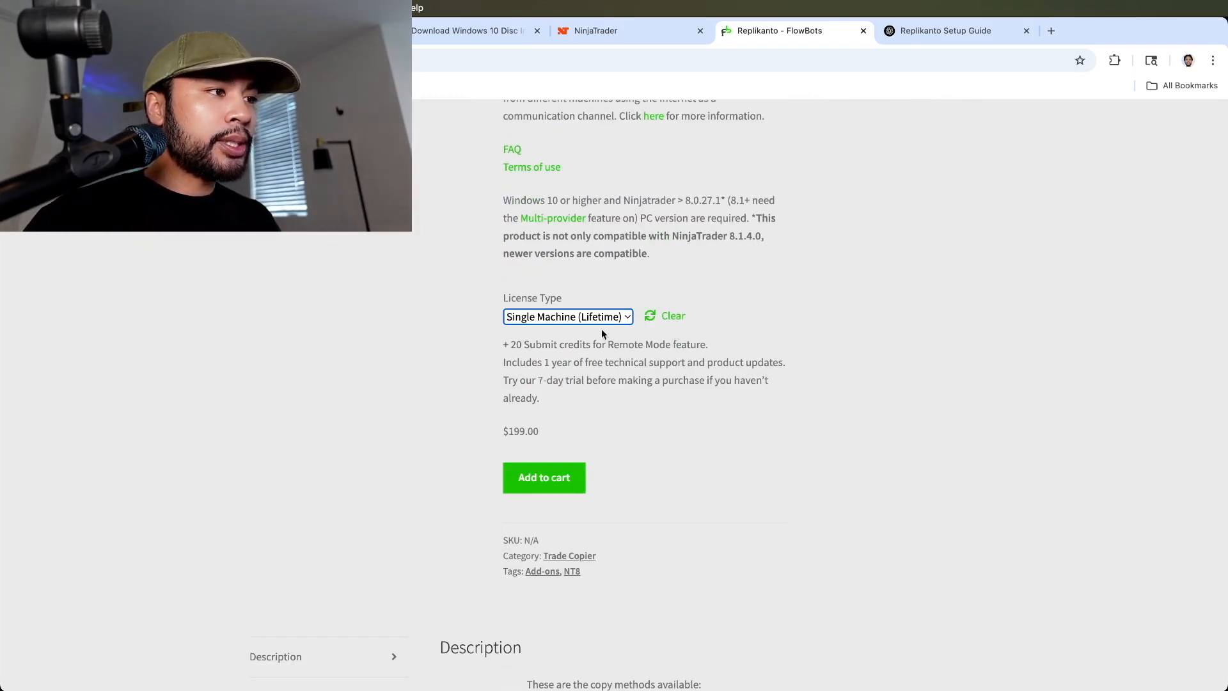
Step: Check the available Replikanto license types, keep Single Machine (Lifetime) and locate the option for adding it to the cart
left_click(578, 322)
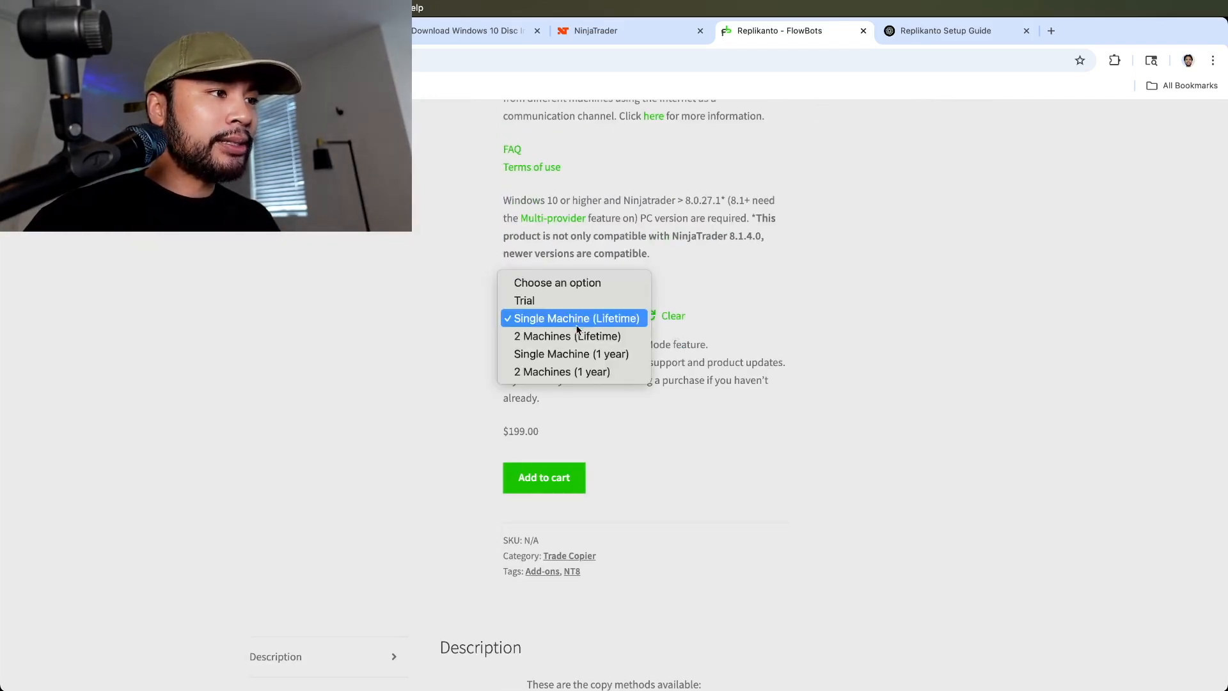
left_click(812, 260)
scroll(823, 249, "up", 20)
scroll(648, 362, "down", 15)
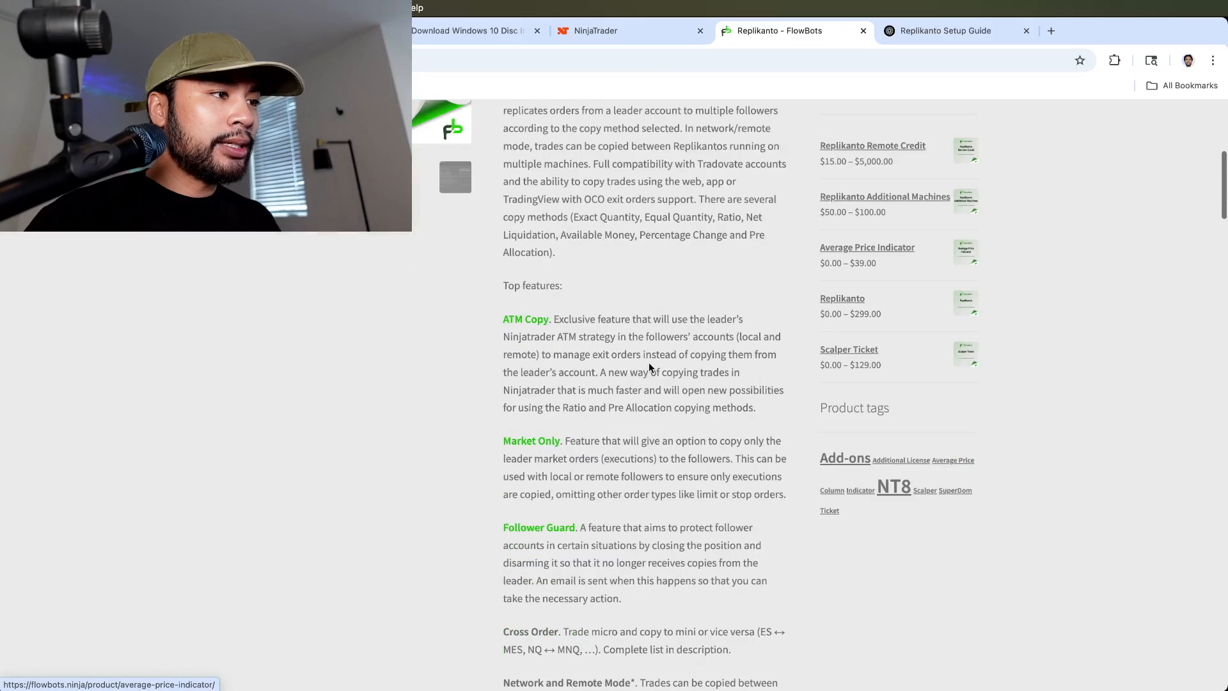
scroll(648, 362, "down", 11)
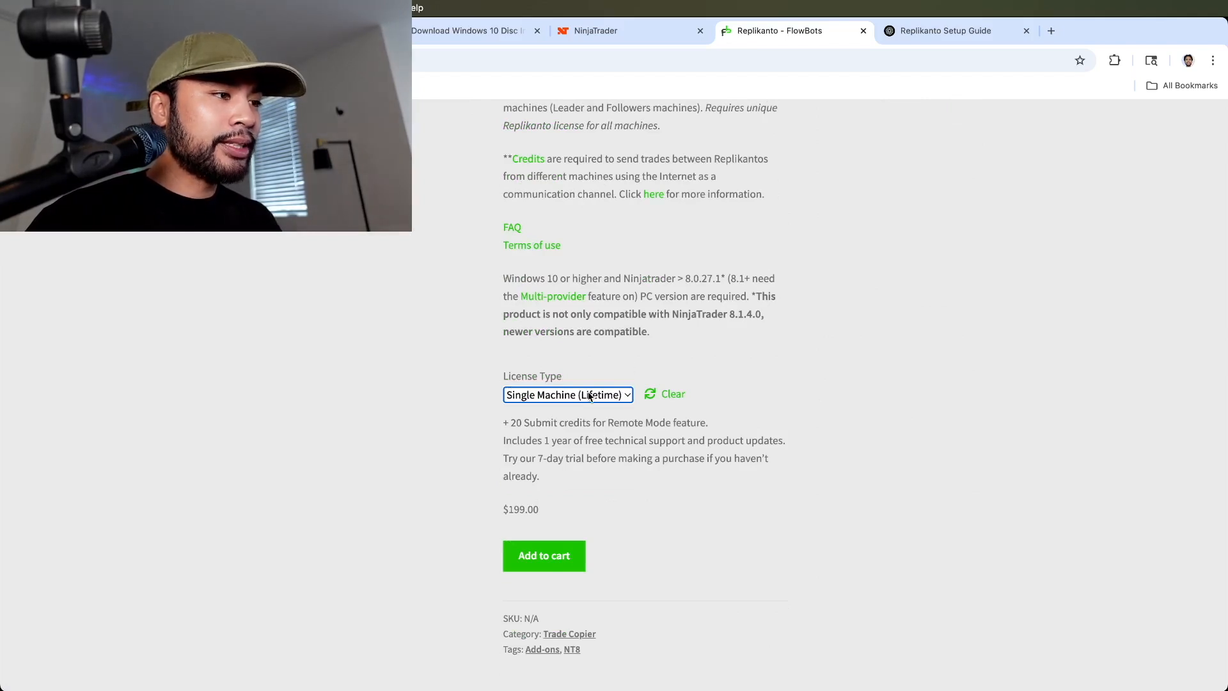
left_click(558, 556)
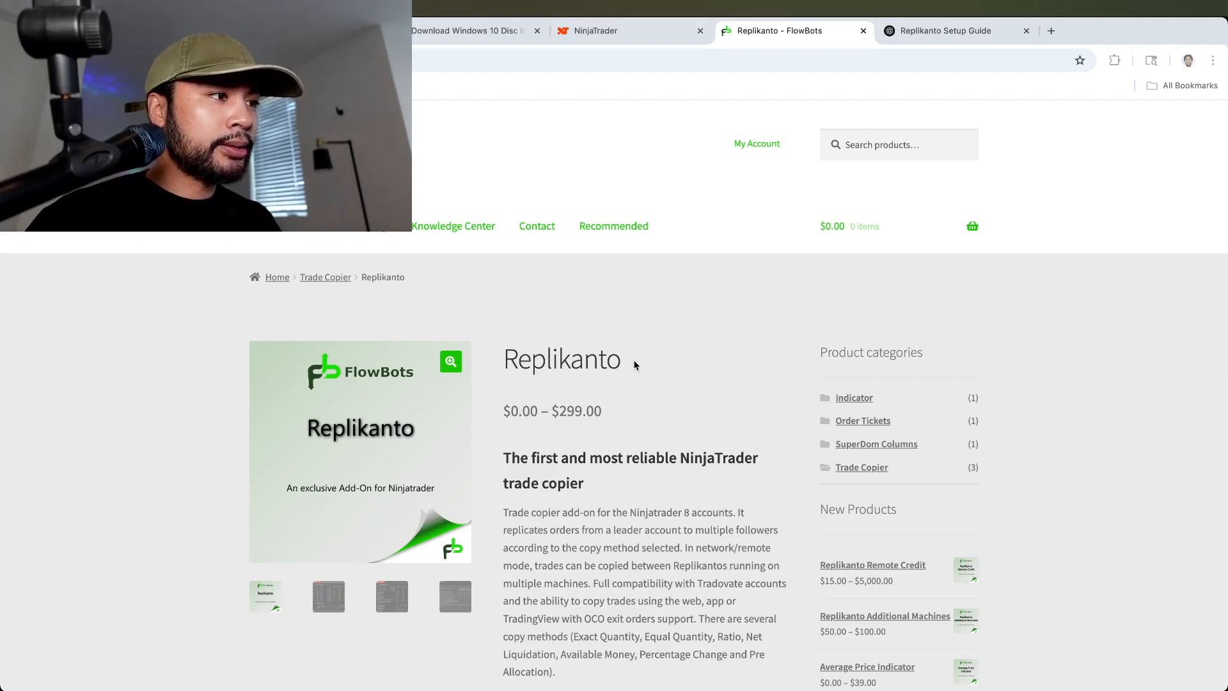
Step: In OBS, set the Browser source's method to Display Capture, accept the properties and switch to VMware Fusion
left_click(634, 330)
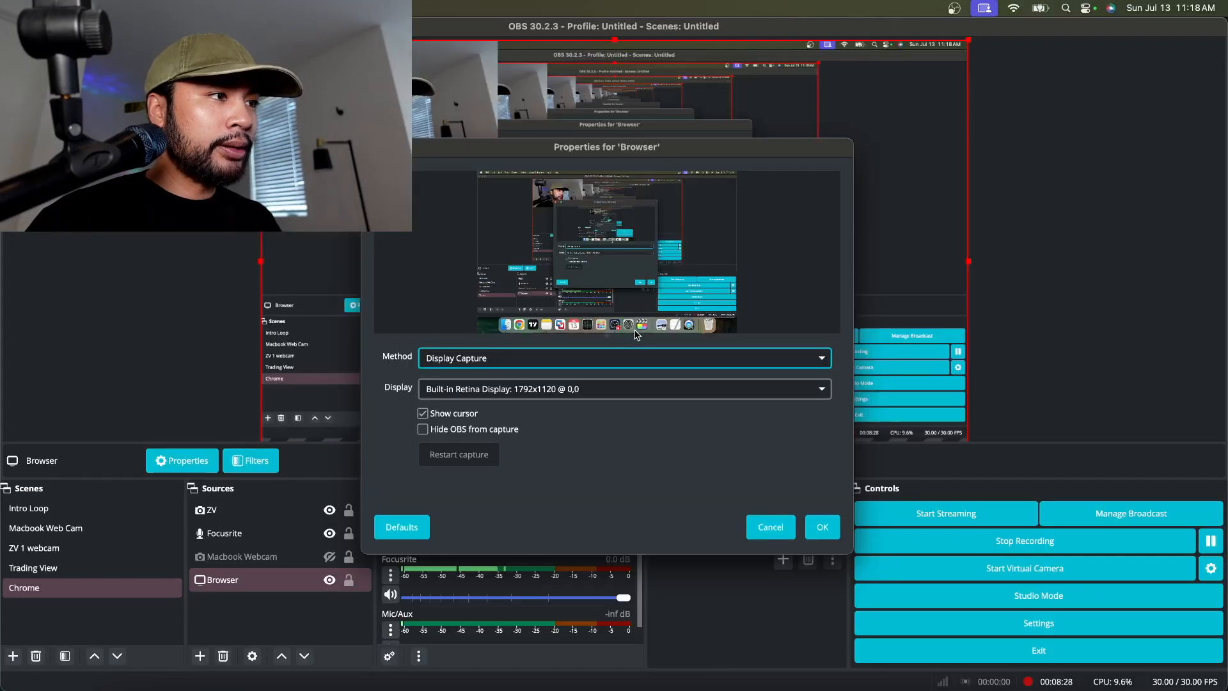
left_click(822, 526)
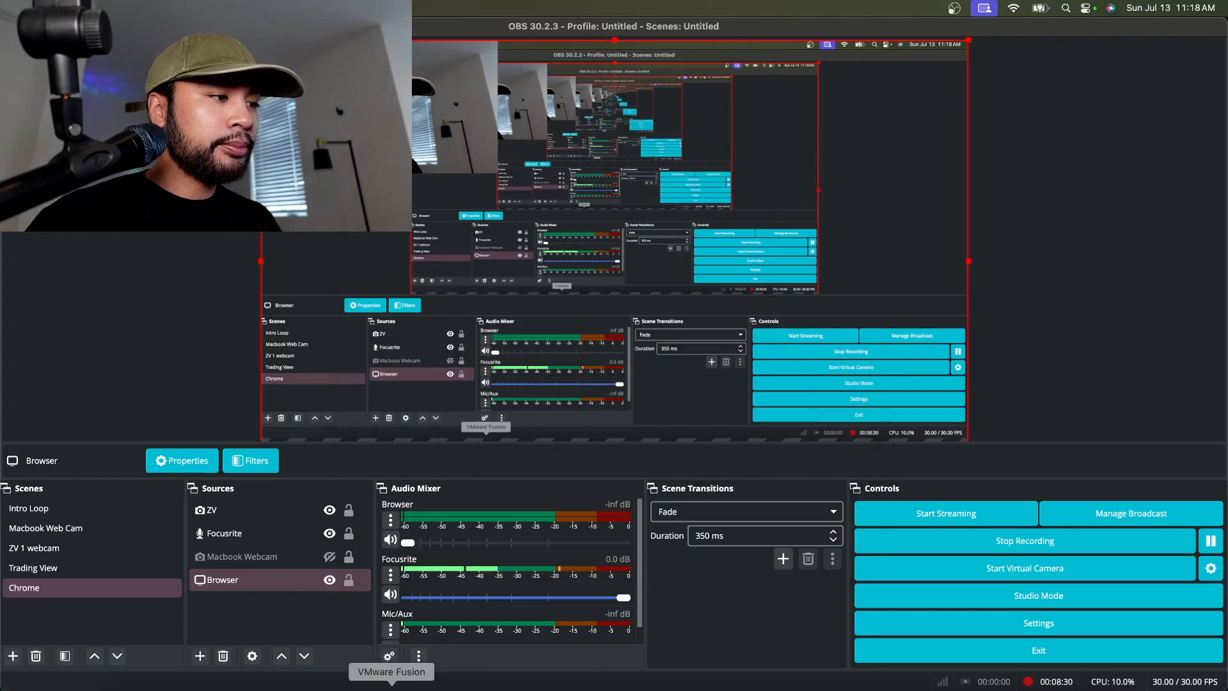
left_click(391, 688)
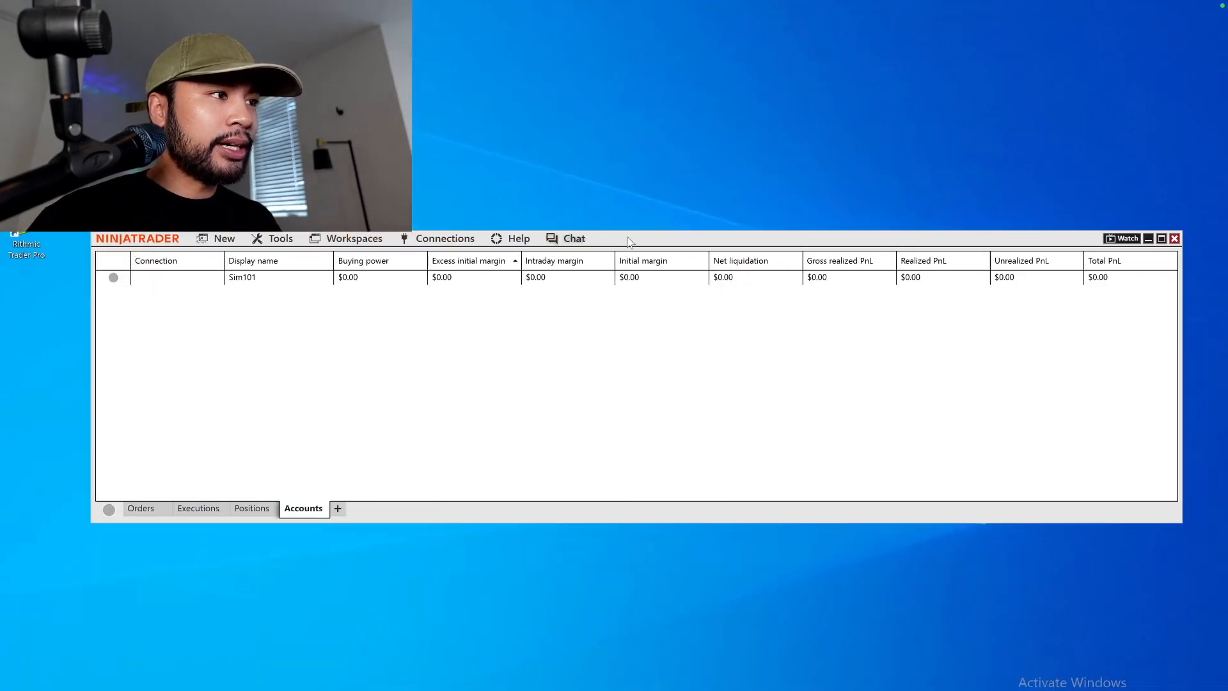
Step: Move the NinjaTrader window lower, view the Replikanto archives through the NinjaScript Add-On import, cancel it and recheck the import options
left_click_drag(627, 240, 629, 283)
left_click(279, 284)
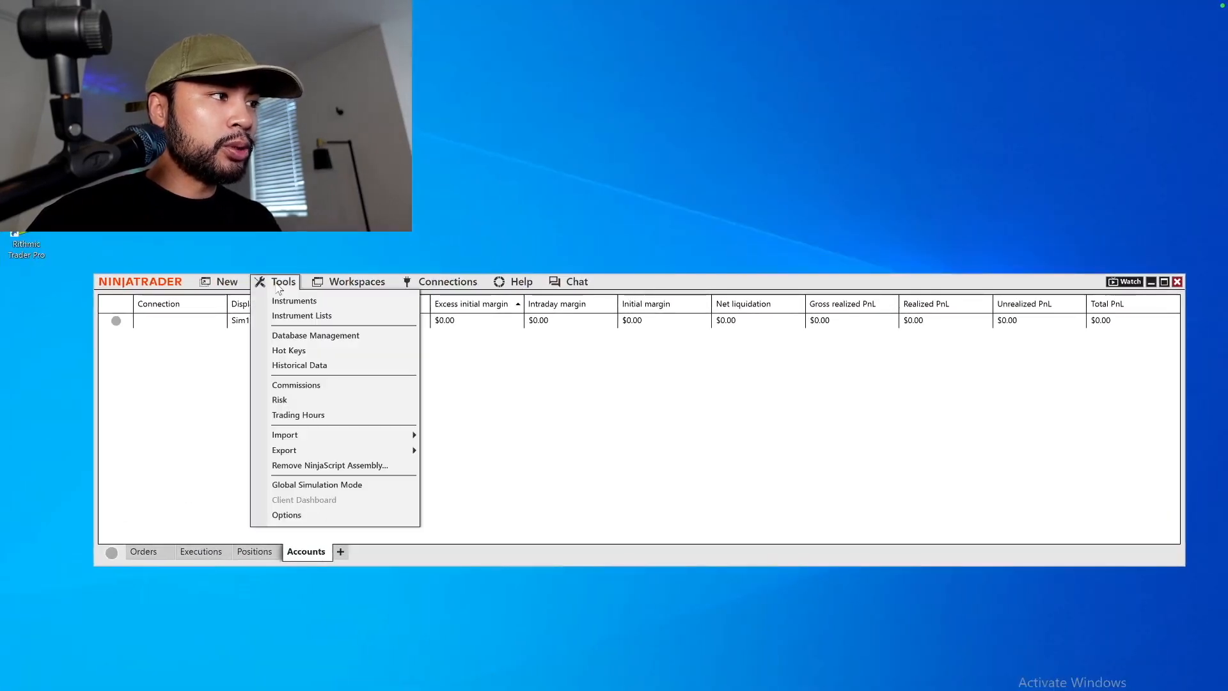
mouse_move(330, 439)
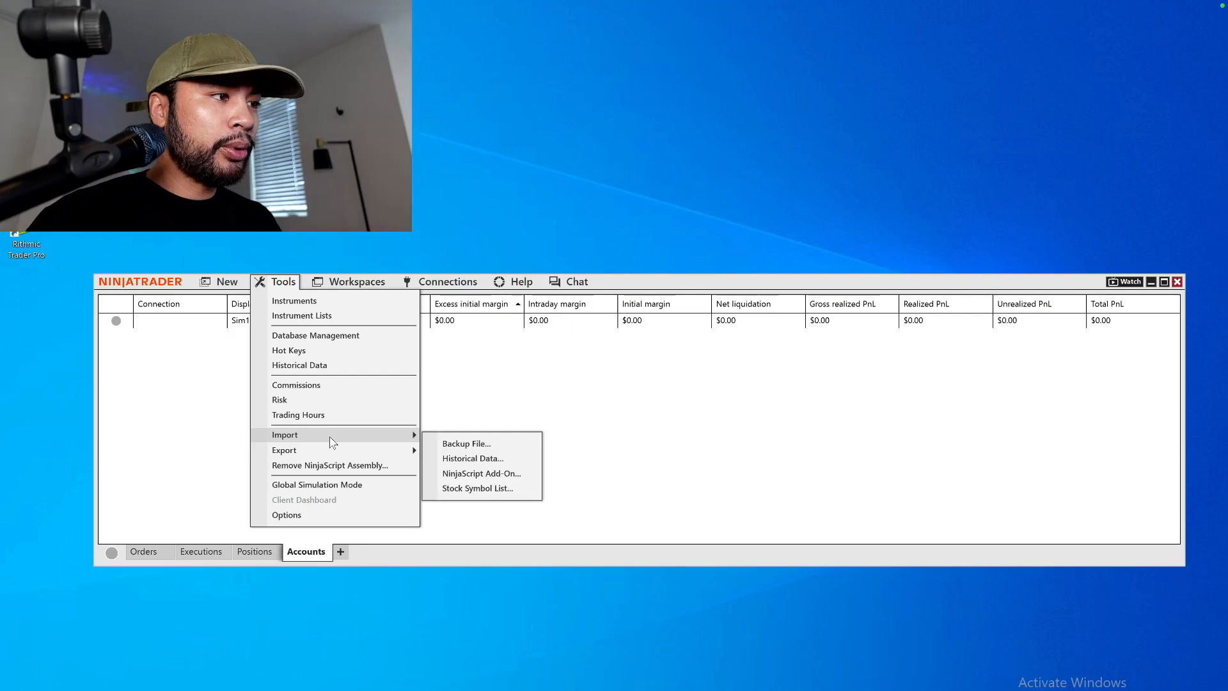
left_click(478, 474)
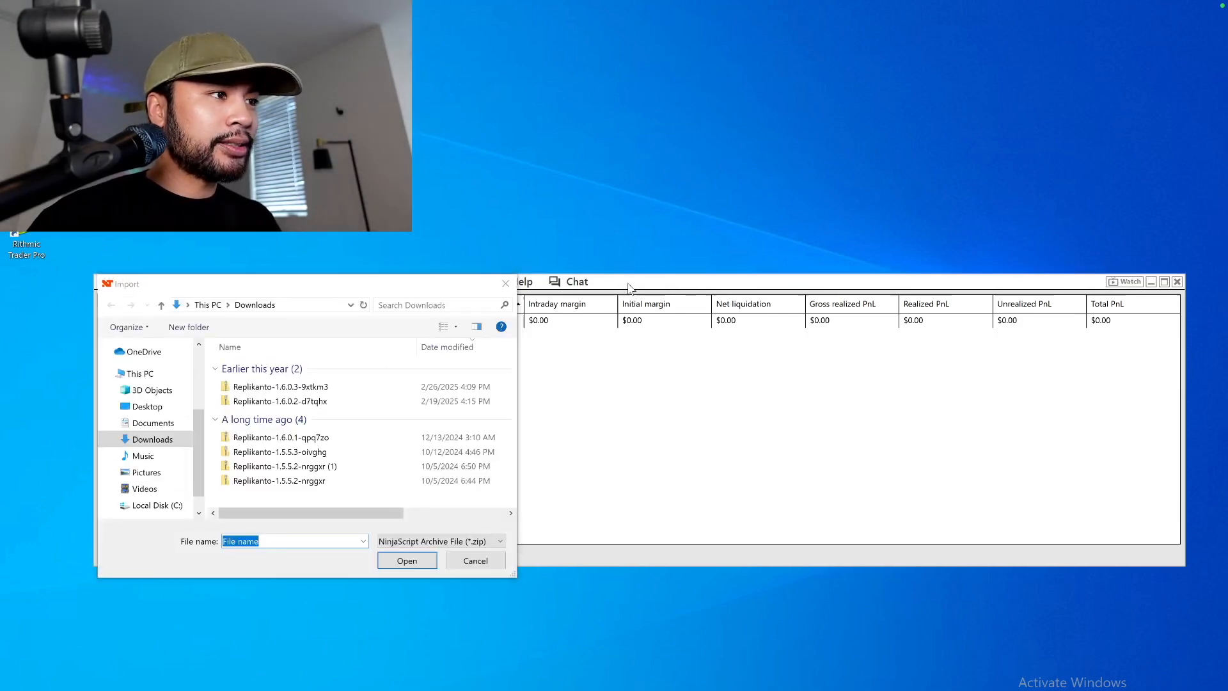
left_click_drag(442, 289, 633, 362)
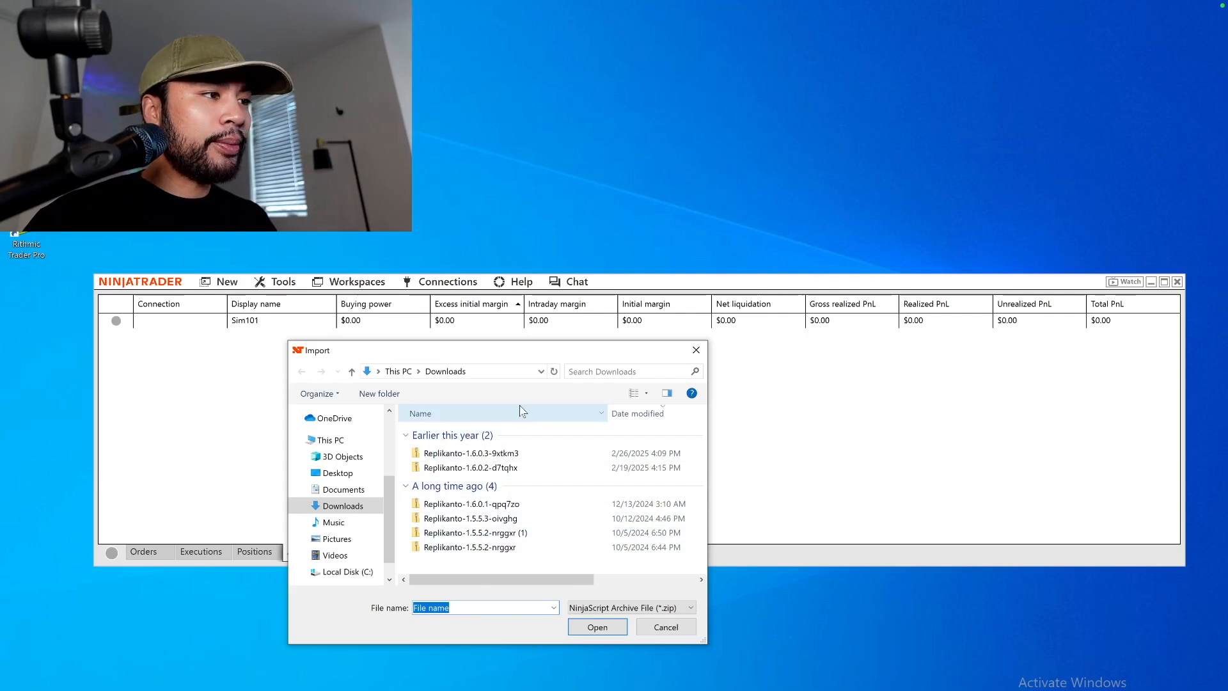
left_click_drag(517, 356, 559, 317)
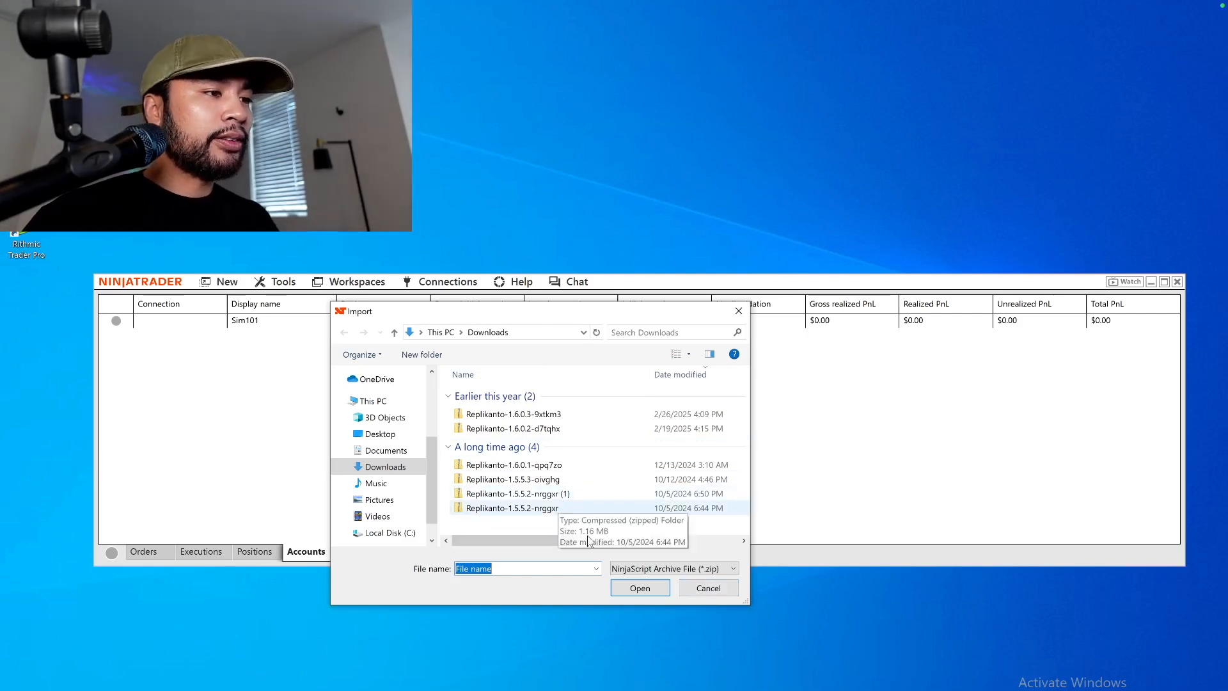
left_click(708, 589)
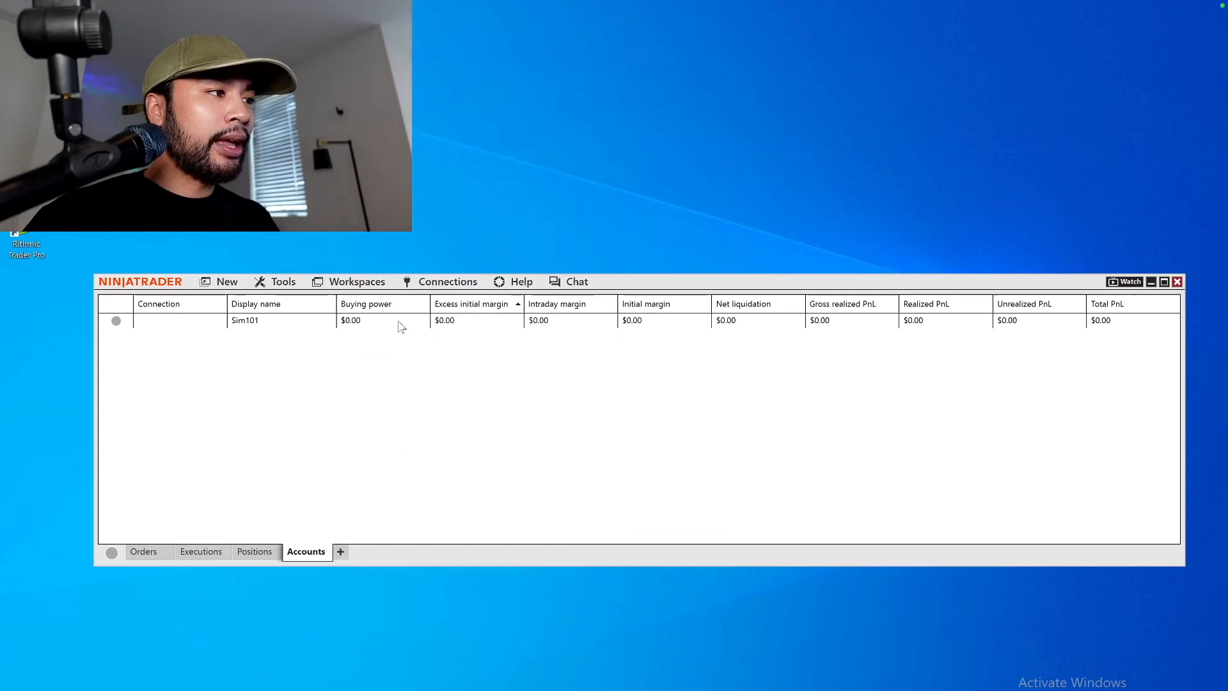
left_click(287, 288)
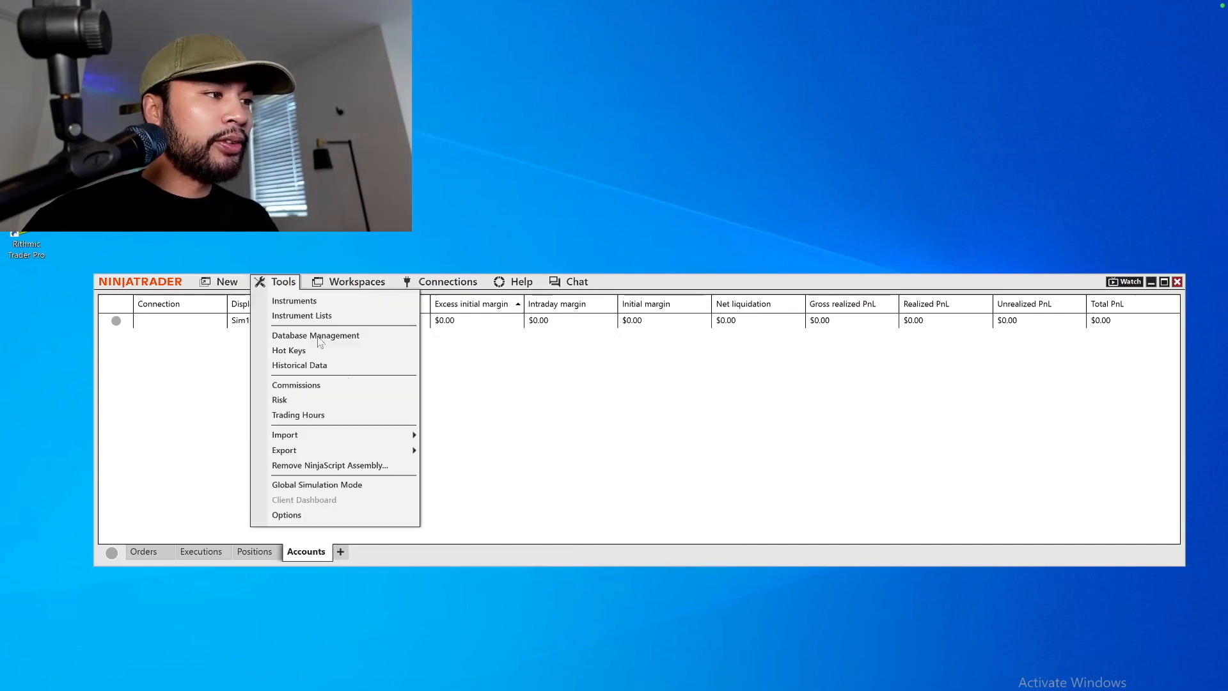
mouse_move(368, 438)
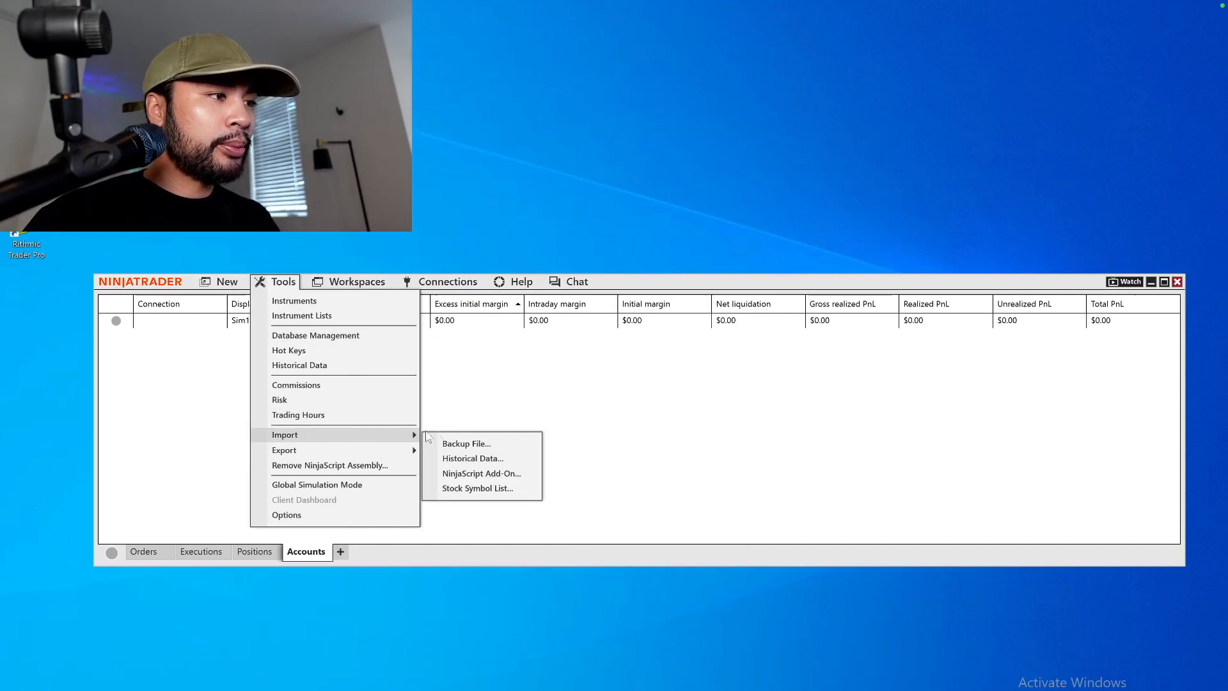
left_click(699, 433)
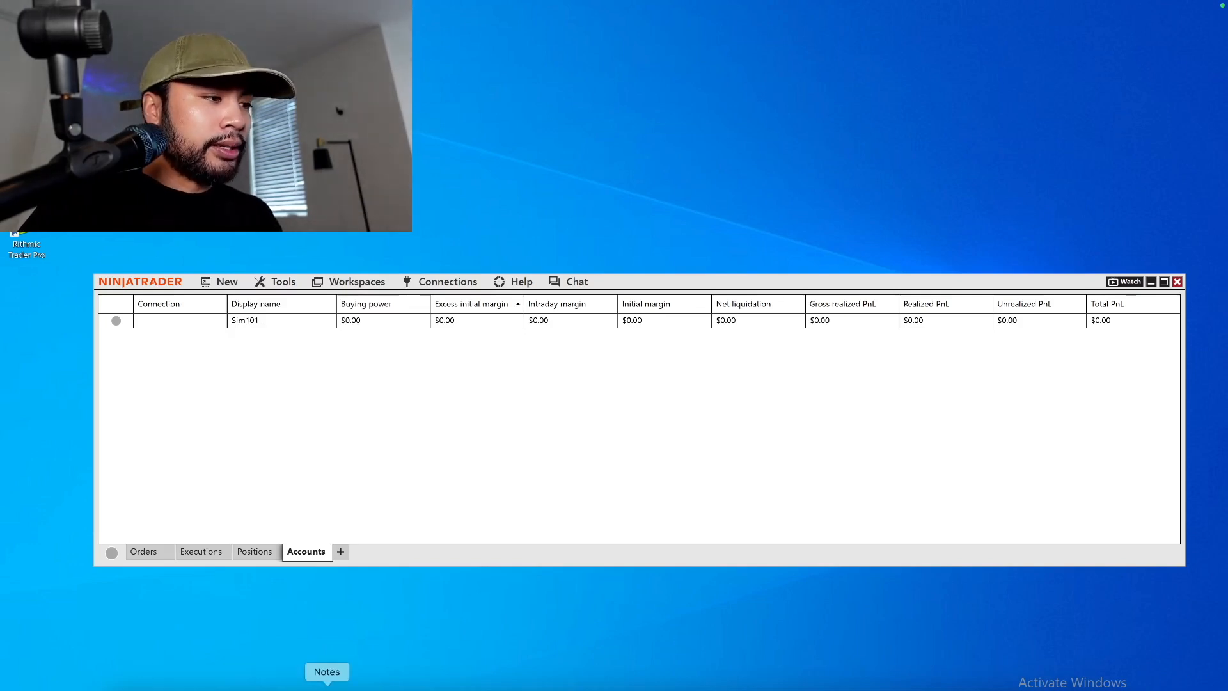
Step: Switch to OBS, open the Browser source's properties and check its capture method choices
left_click(649, 688)
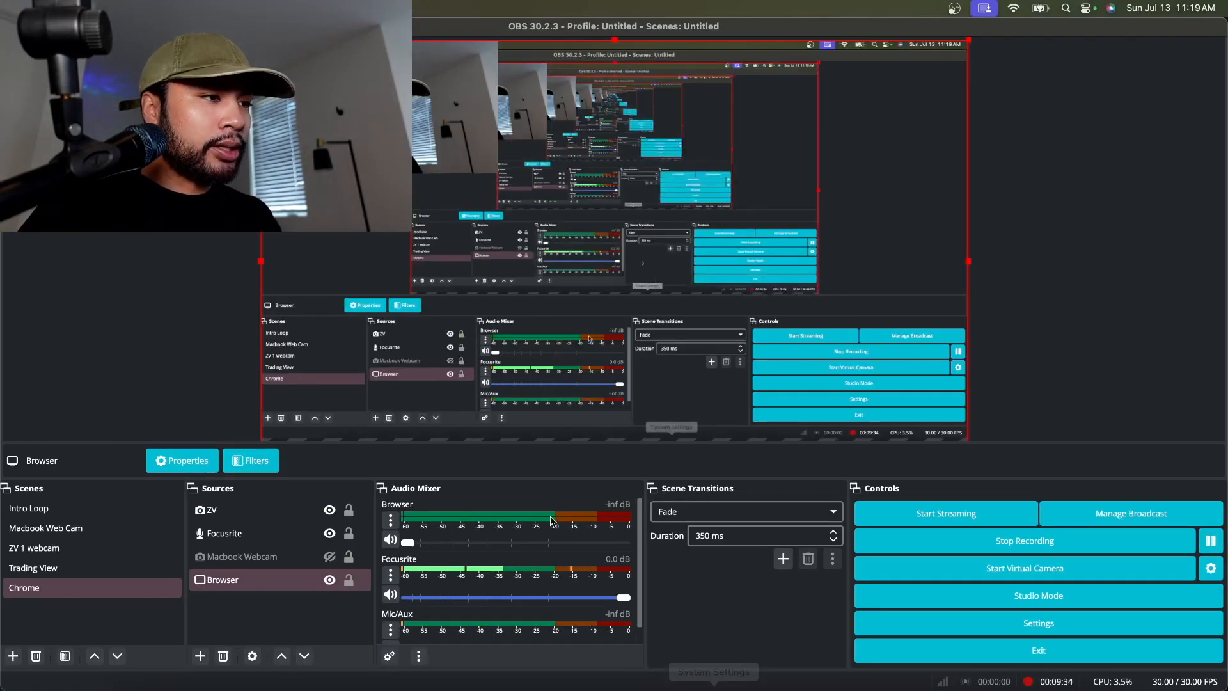
double_click(265, 581)
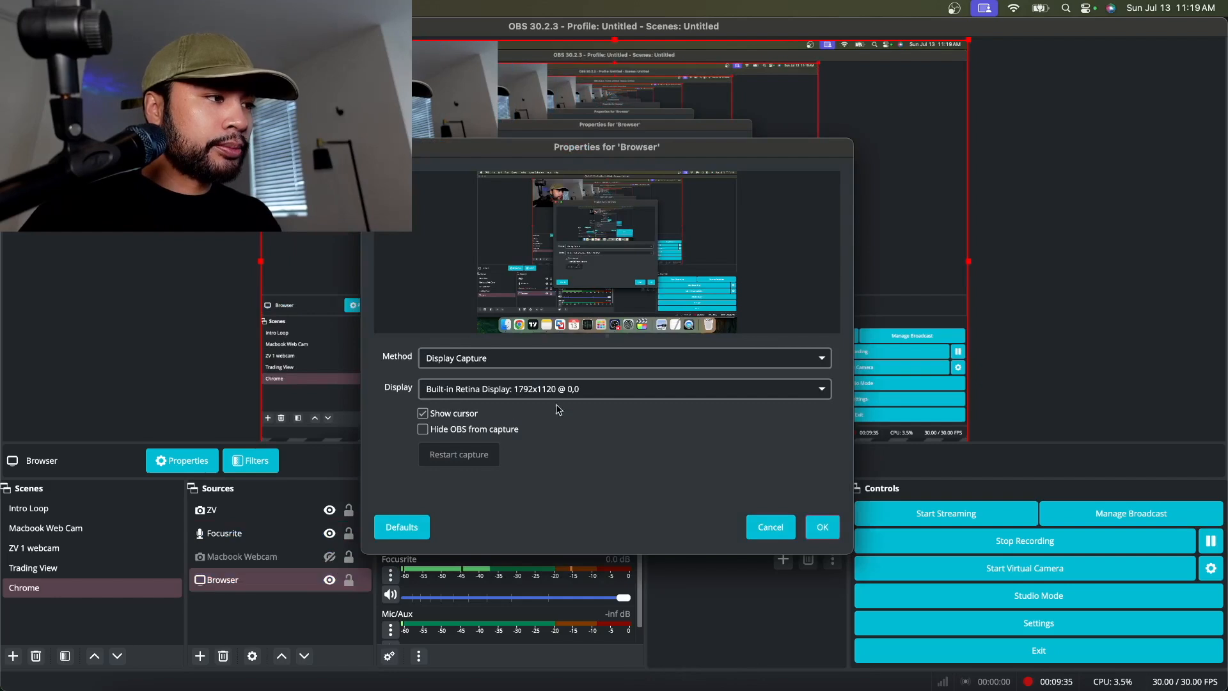
left_click(597, 358)
key("Escape")
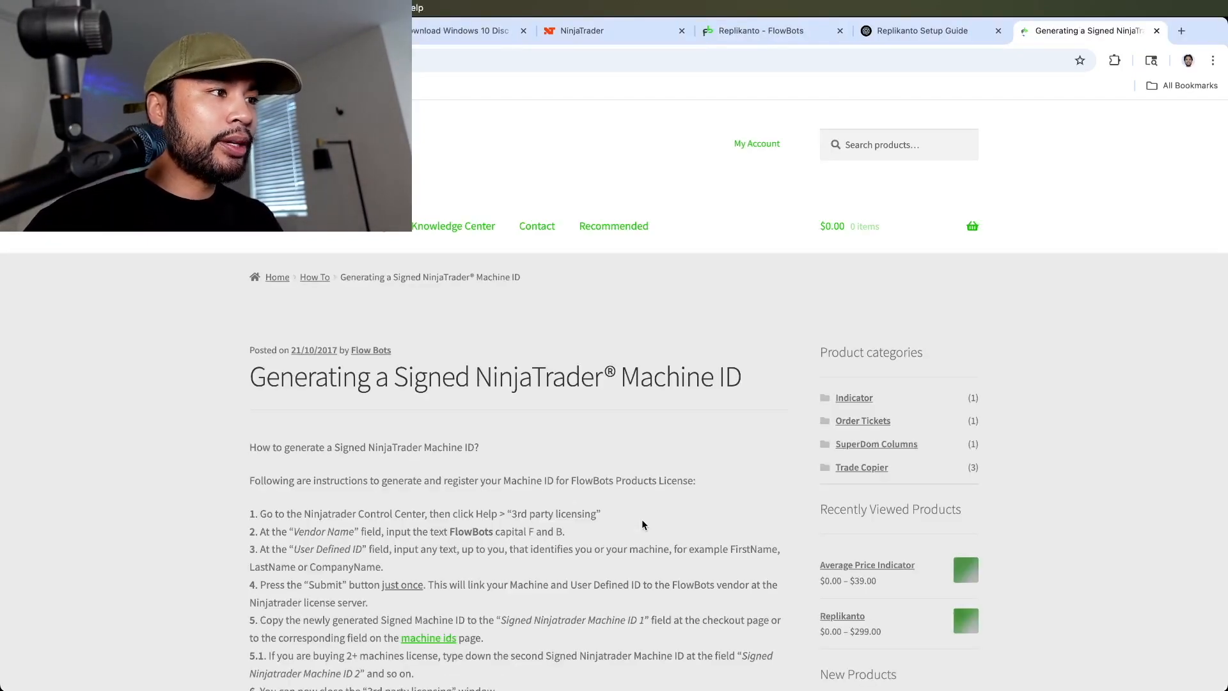
Step: Read the FlowBots instructions for generating a signed NinjaTrader Machine ID and open the linked machine ids page
scroll(642, 521, "down", 2)
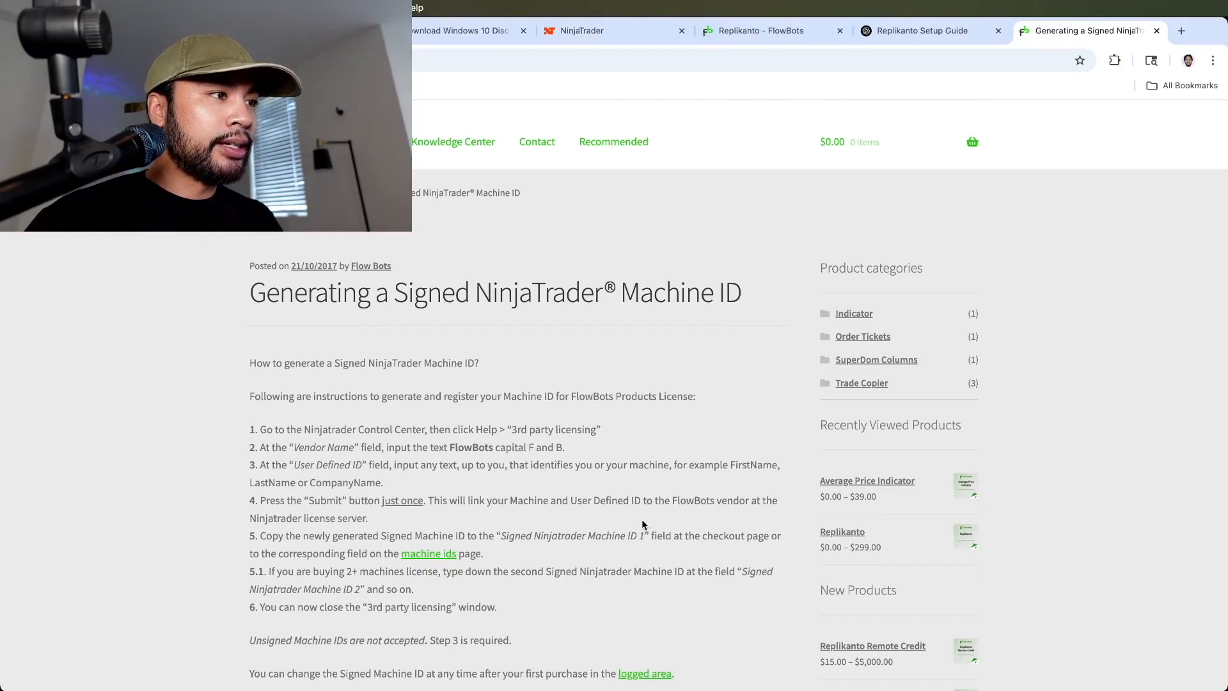
scroll(665, 409, "down", 2)
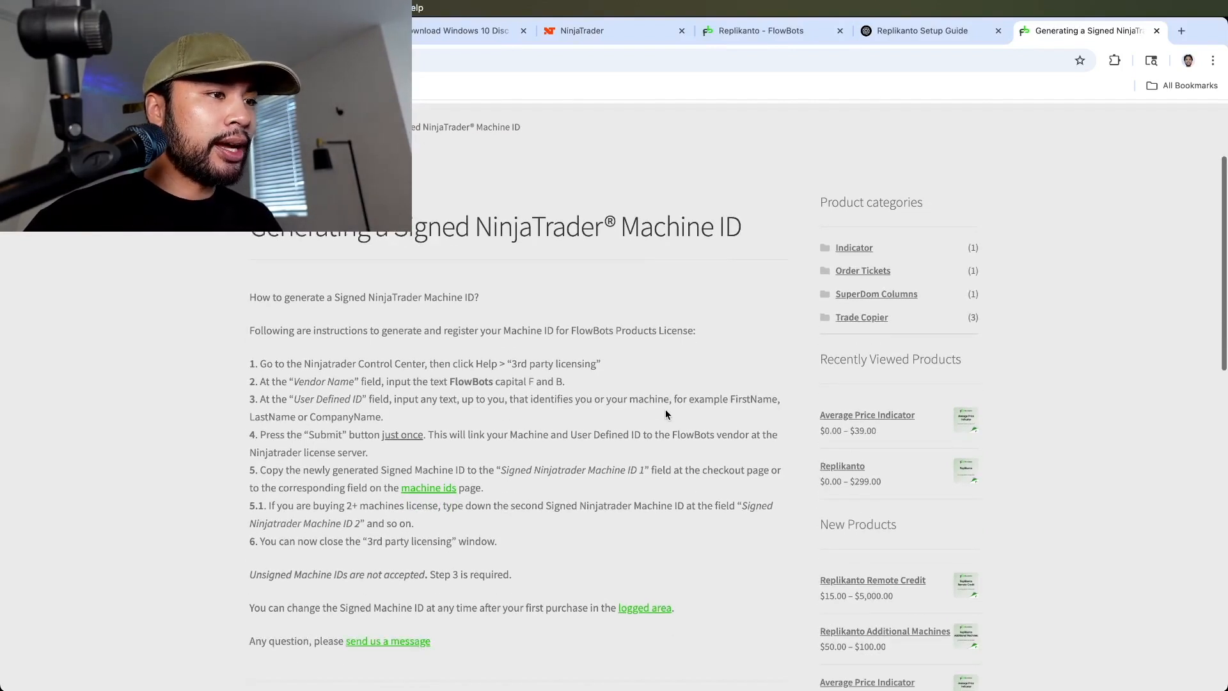
scroll(665, 408, "down", 1)
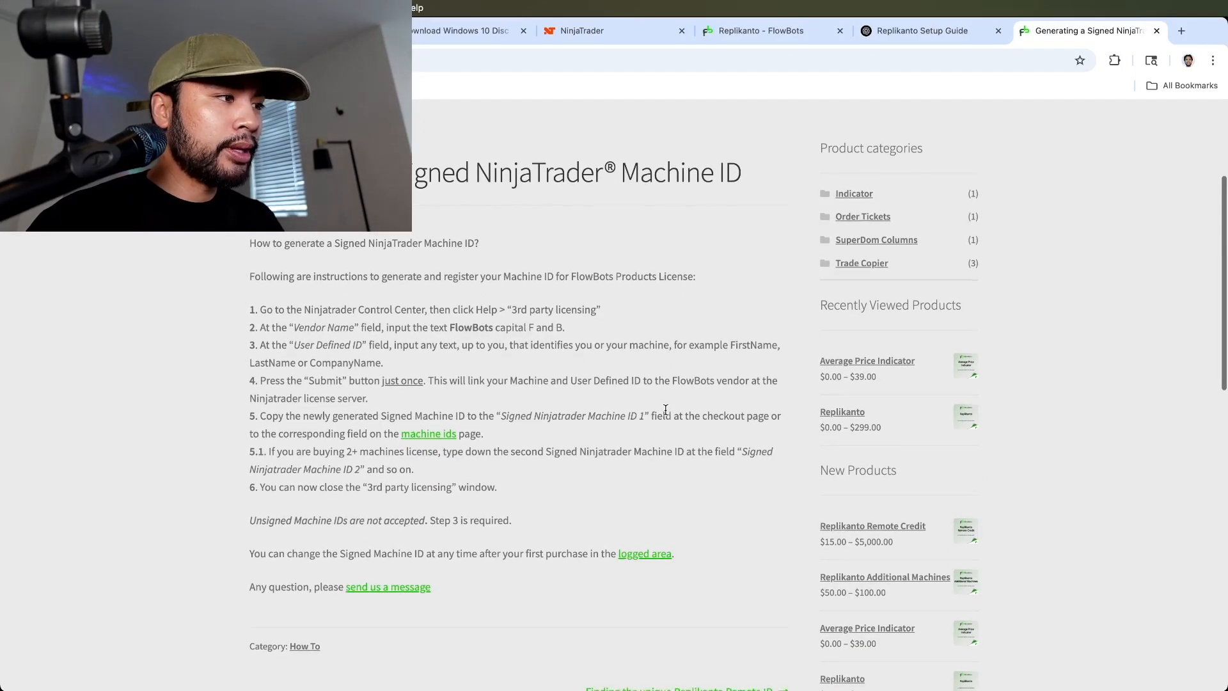
left_click(410, 437)
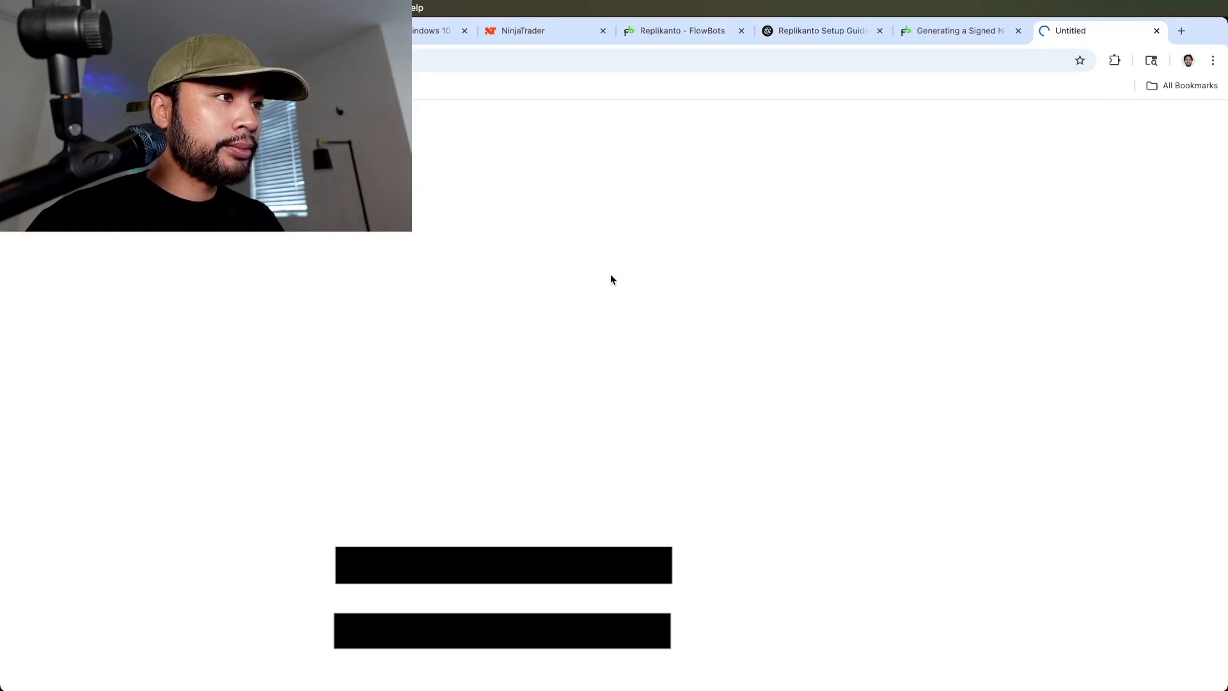
scroll(610, 275, "down", 3)
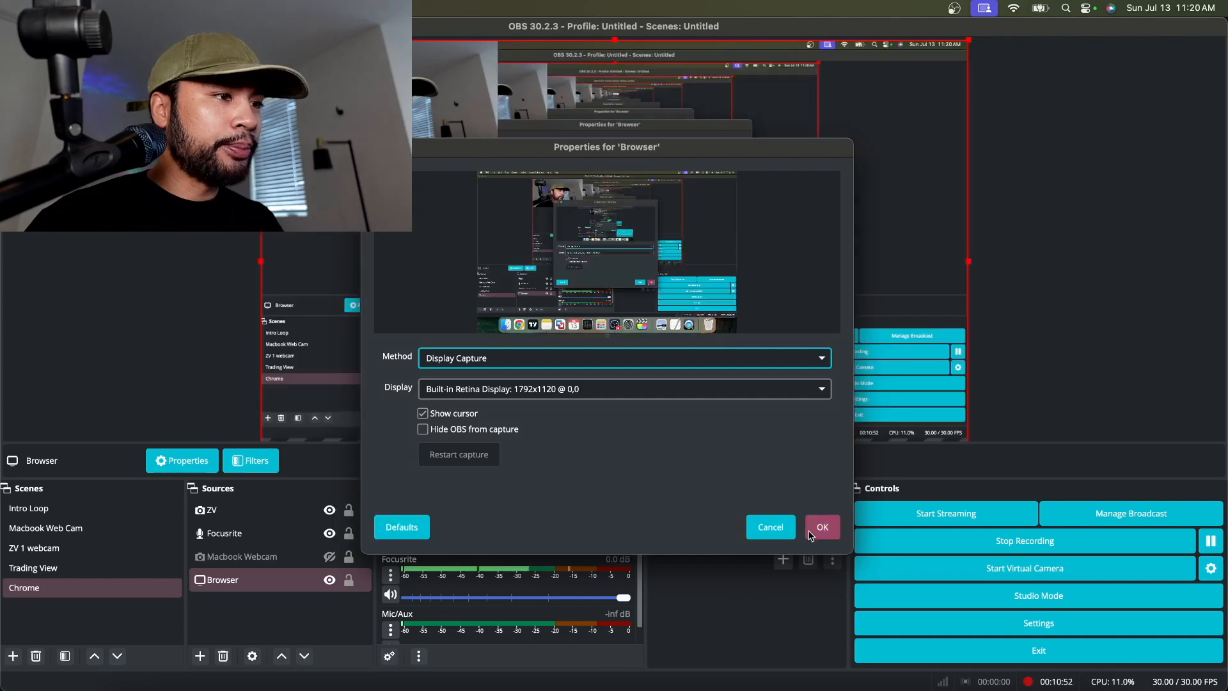
Step: Accept the Browser source's properties in OBS and open NinjaTrader's 3rd Party Licensing form in VMware Fusion
left_click(822, 535)
left_click(384, 689)
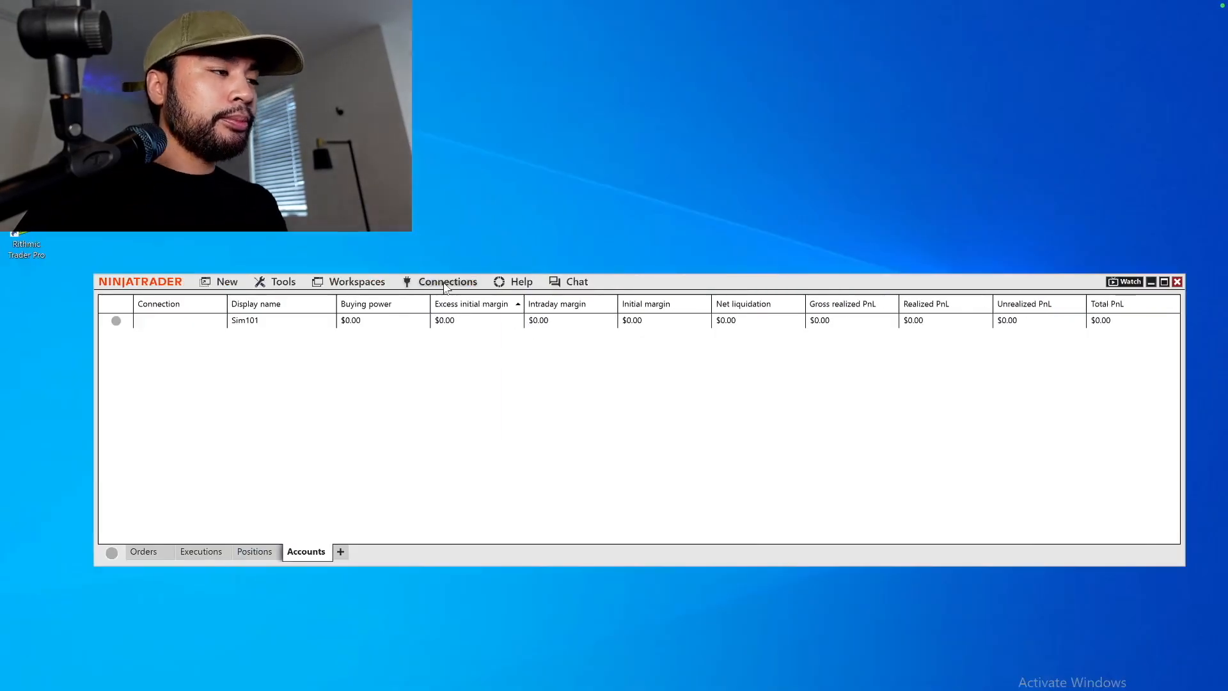
left_click(446, 285)
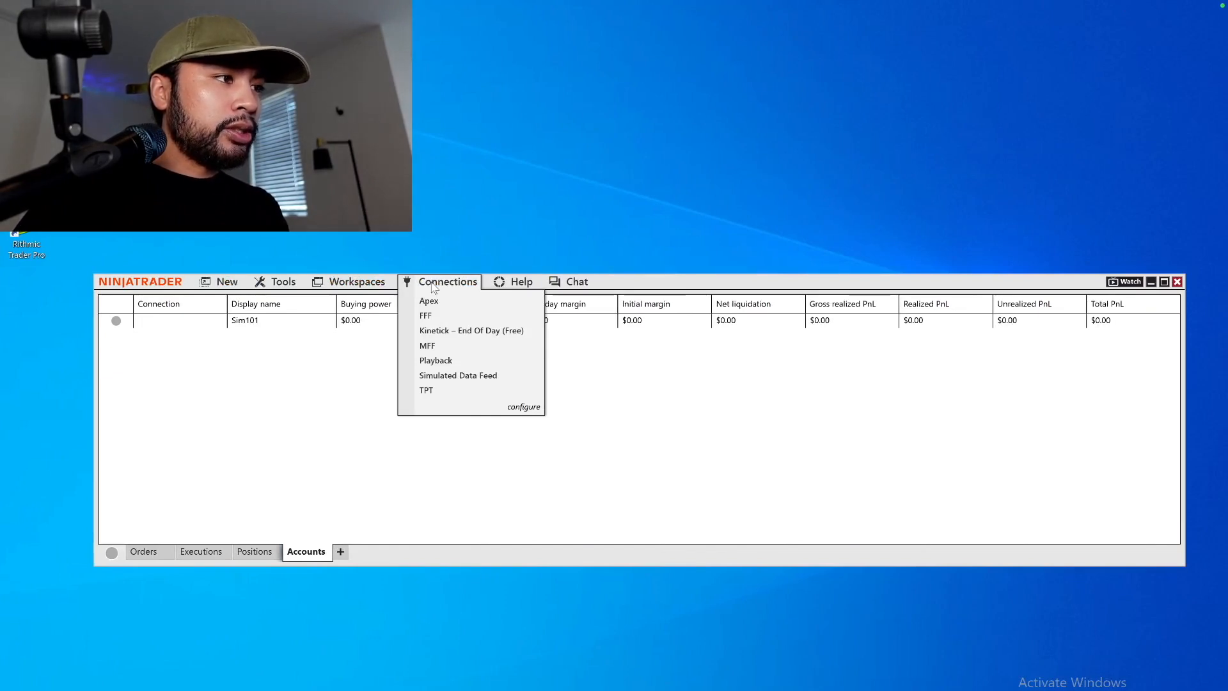
left_click(528, 286)
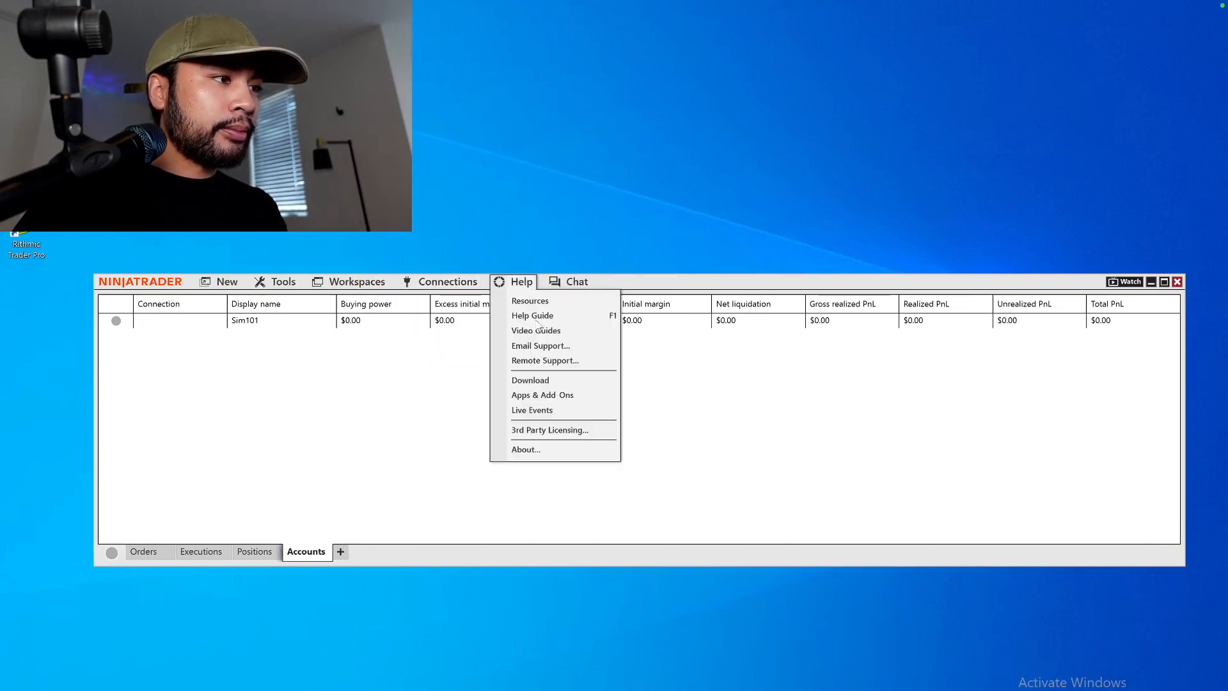
left_click(561, 434)
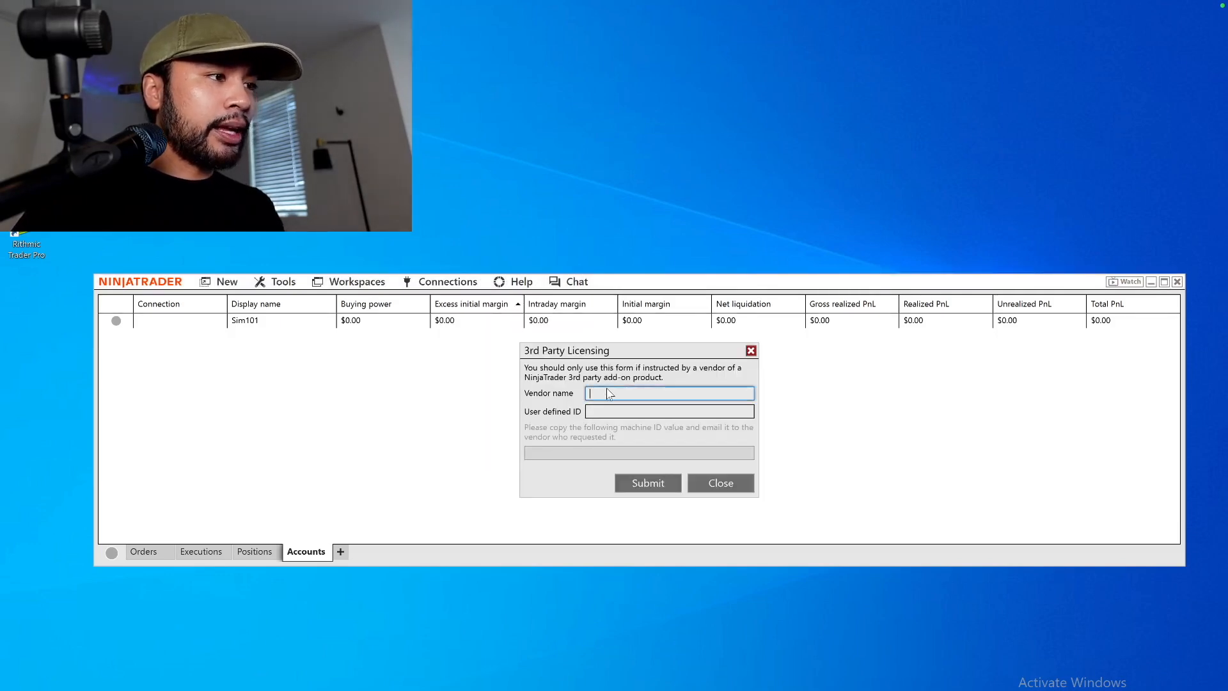
Step: Fill in FlowBots as the vendor name and a first name as the user defined ID, and close the form without submitting
type("F")
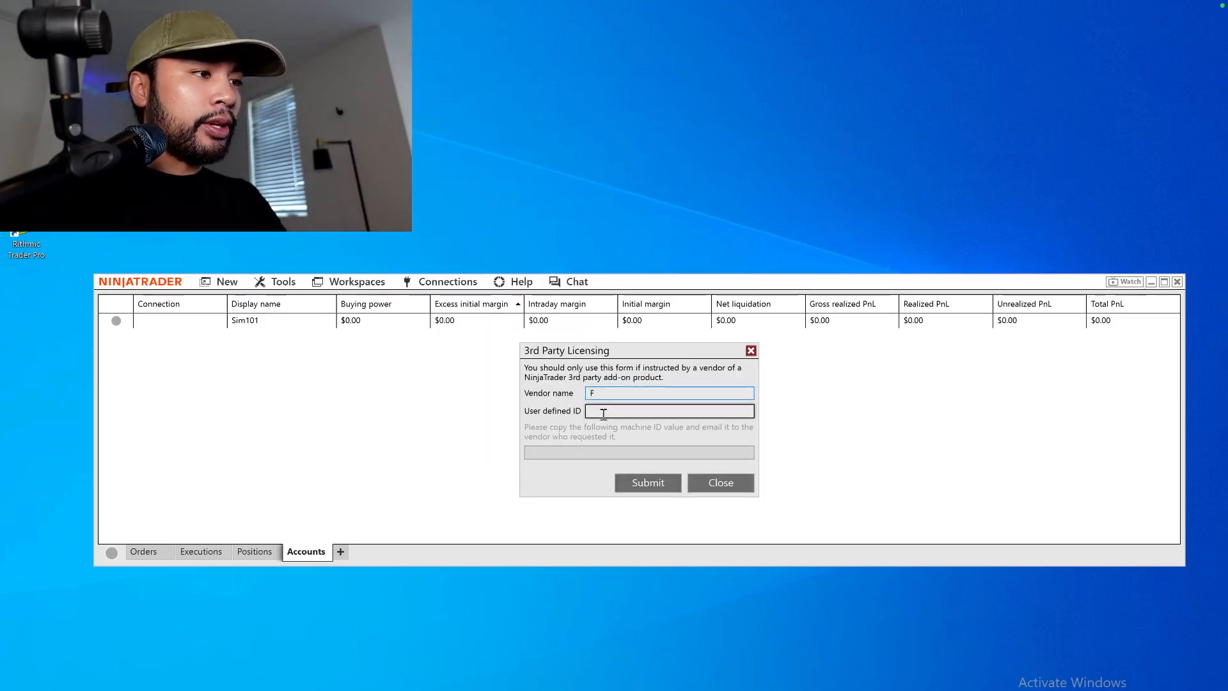
type("low")
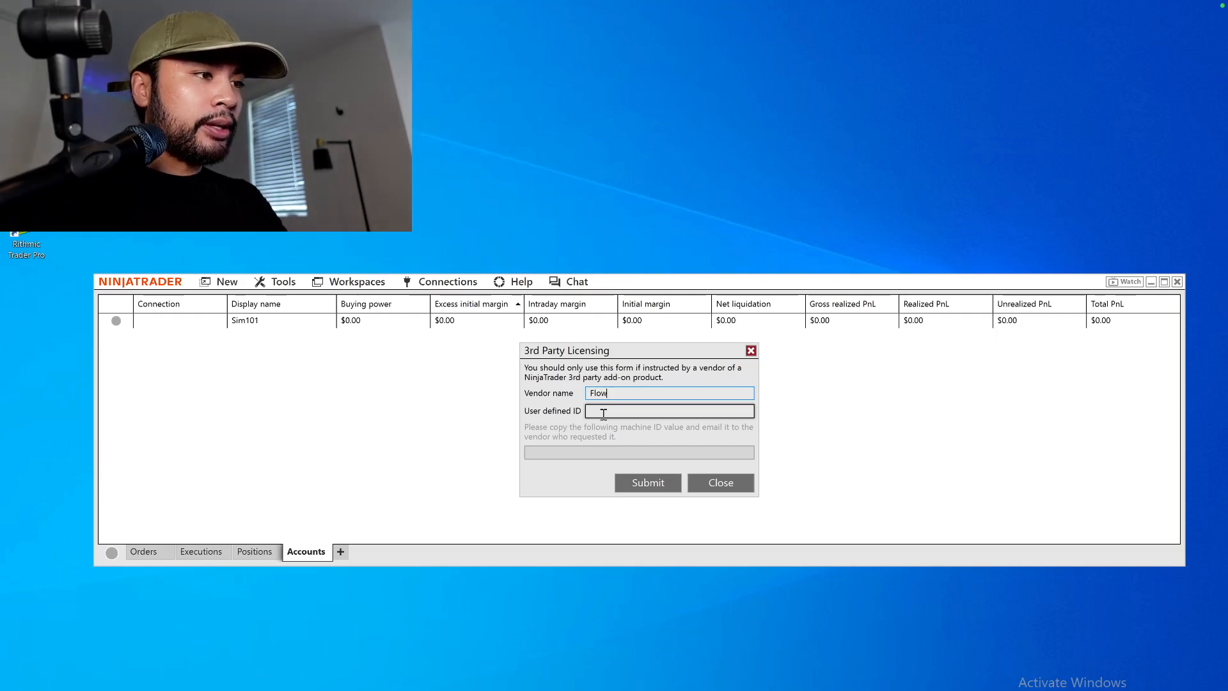
type("Bo")
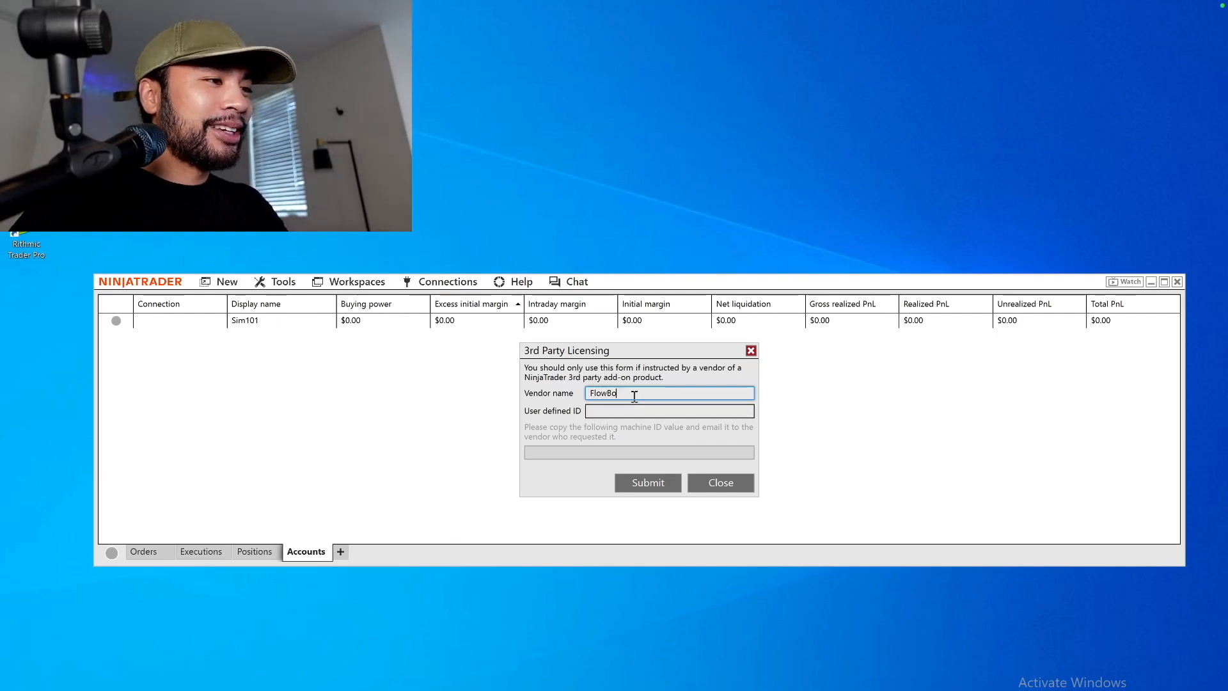
type("ts")
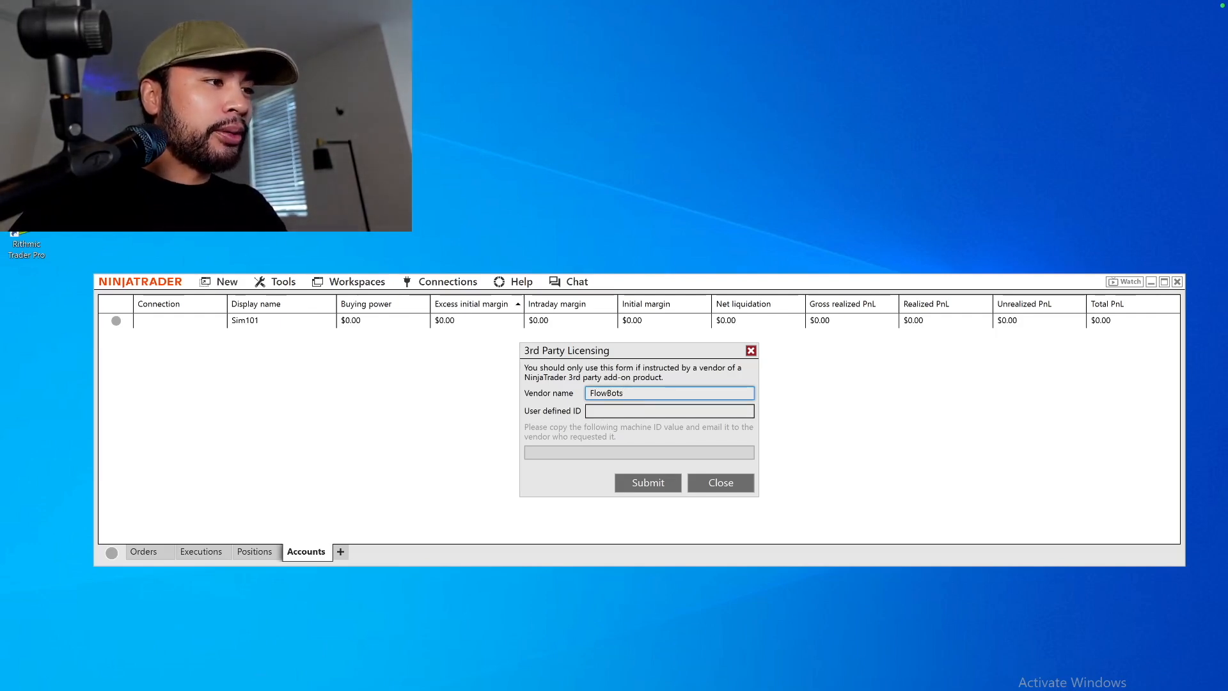
left_click(607, 409)
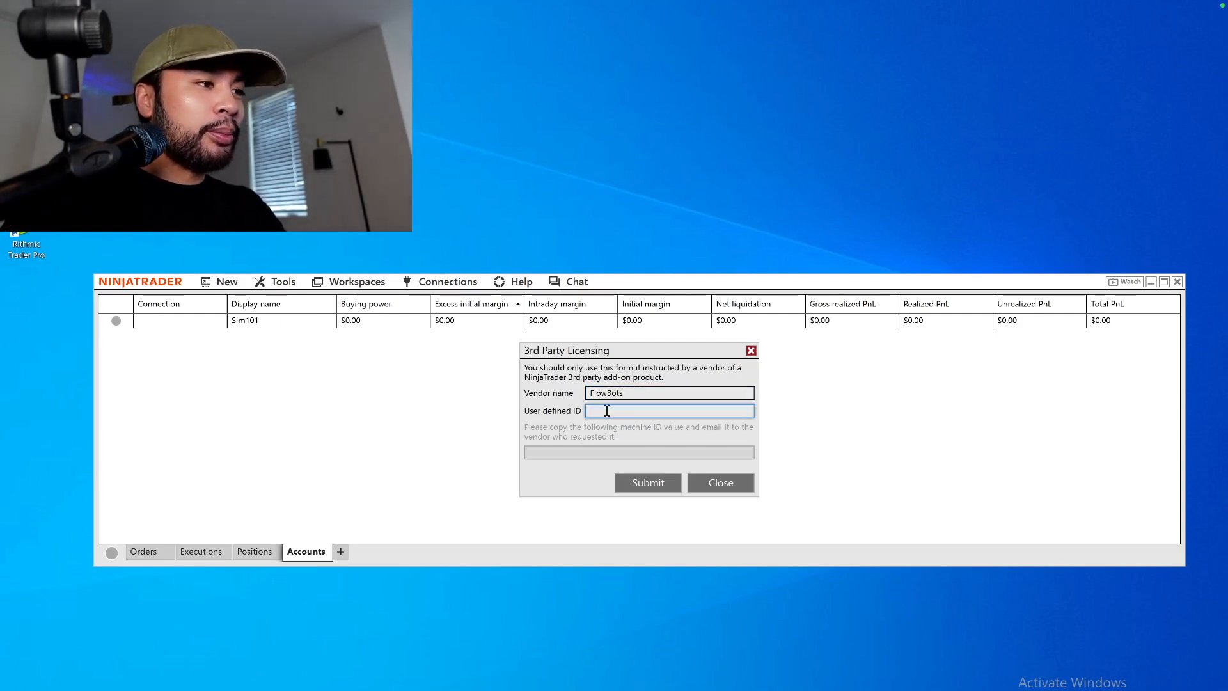
type("Jeremy")
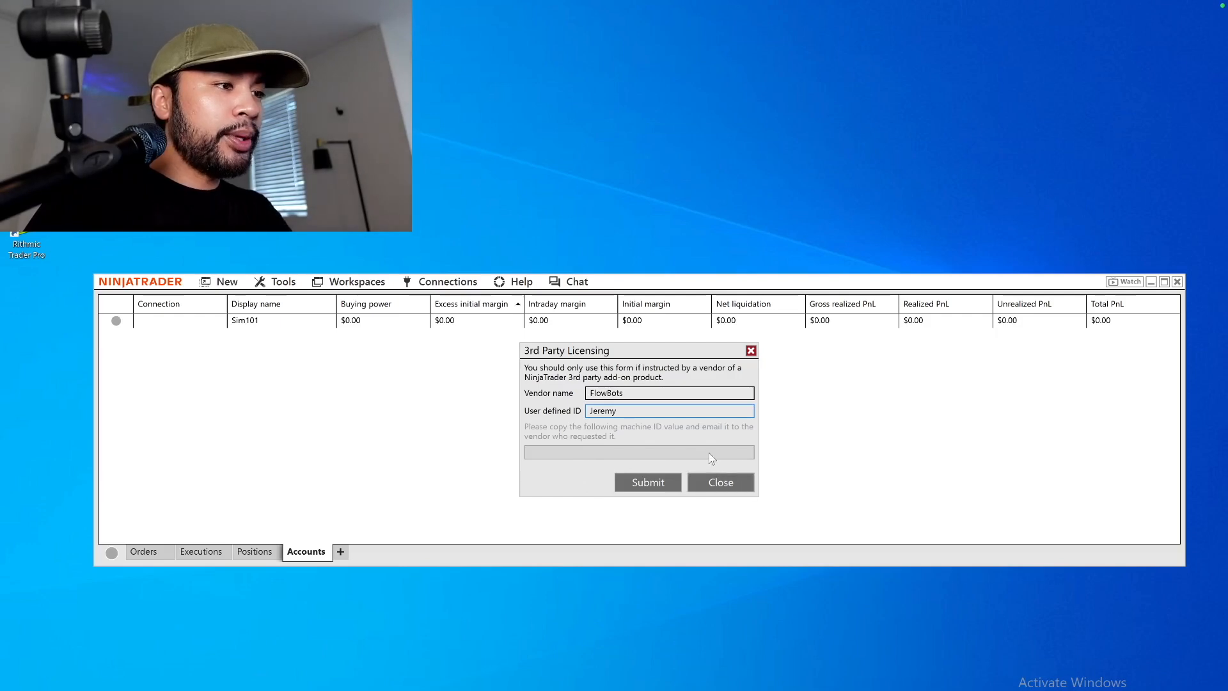
left_click(716, 482)
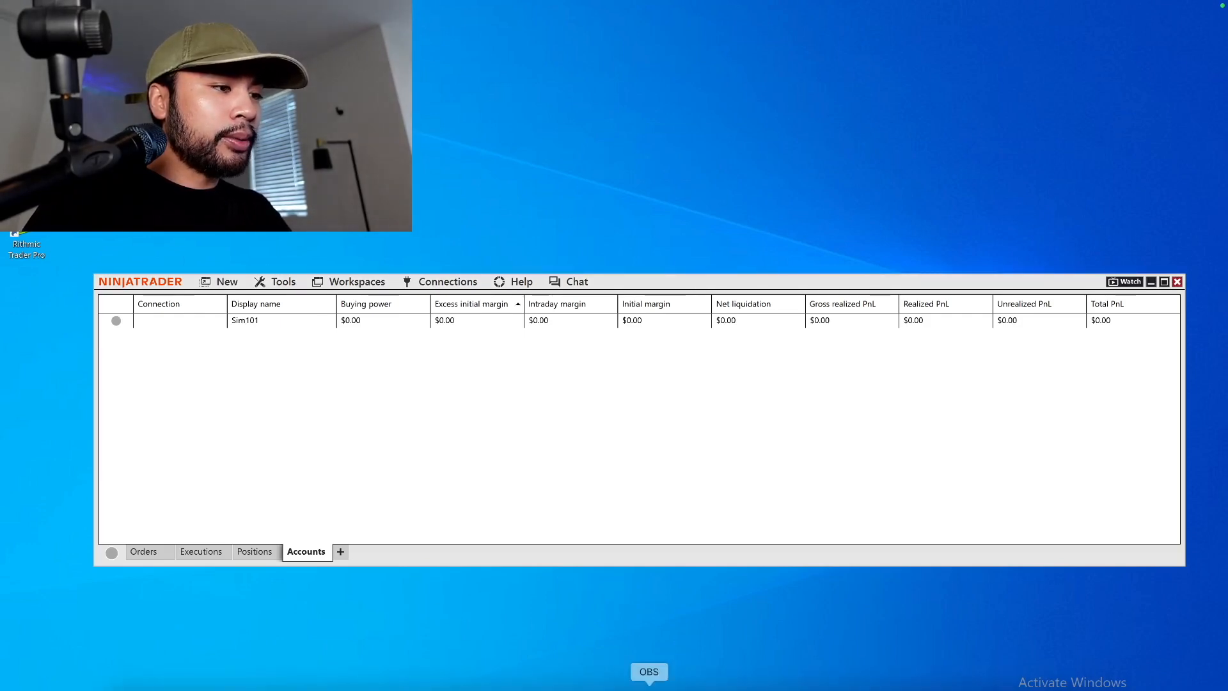
Step: Switch to OBS and reopen the Browser source's properties at its capture method setting
left_click(649, 688)
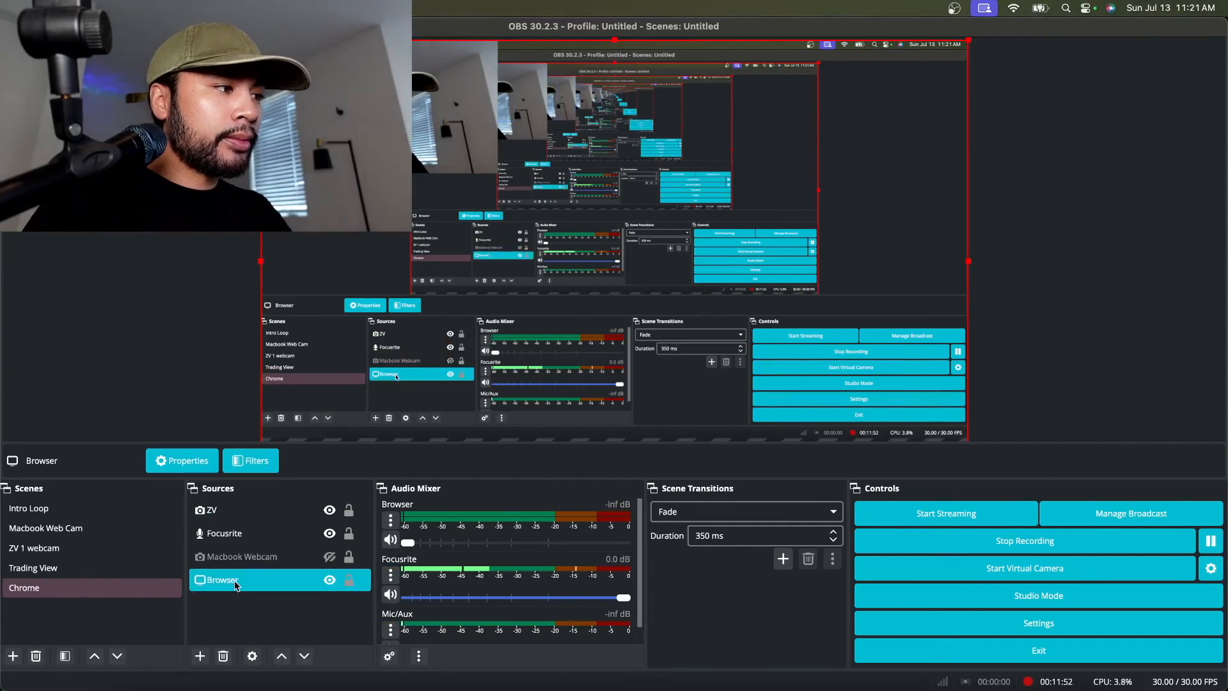
double_click(235, 585)
left_click(567, 355)
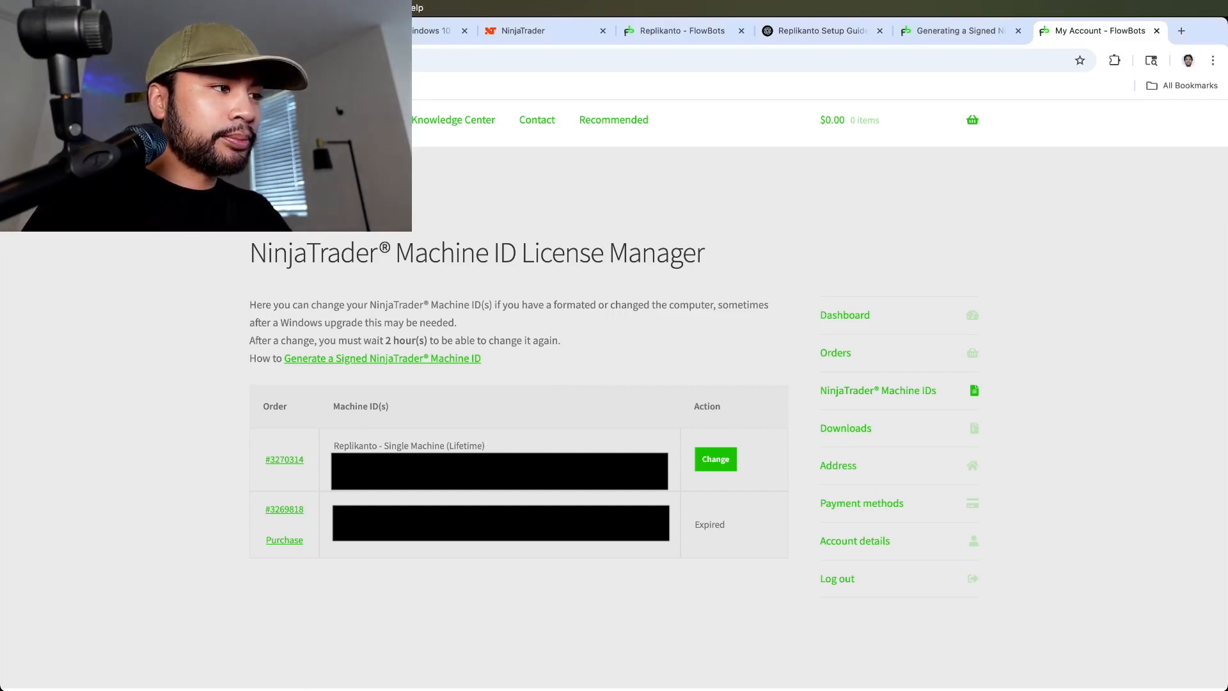
Step: Examine the machine ID registered for the Replikanto Single Machine (Lifetime) license in the FlowBots license manager
left_click(385, 466)
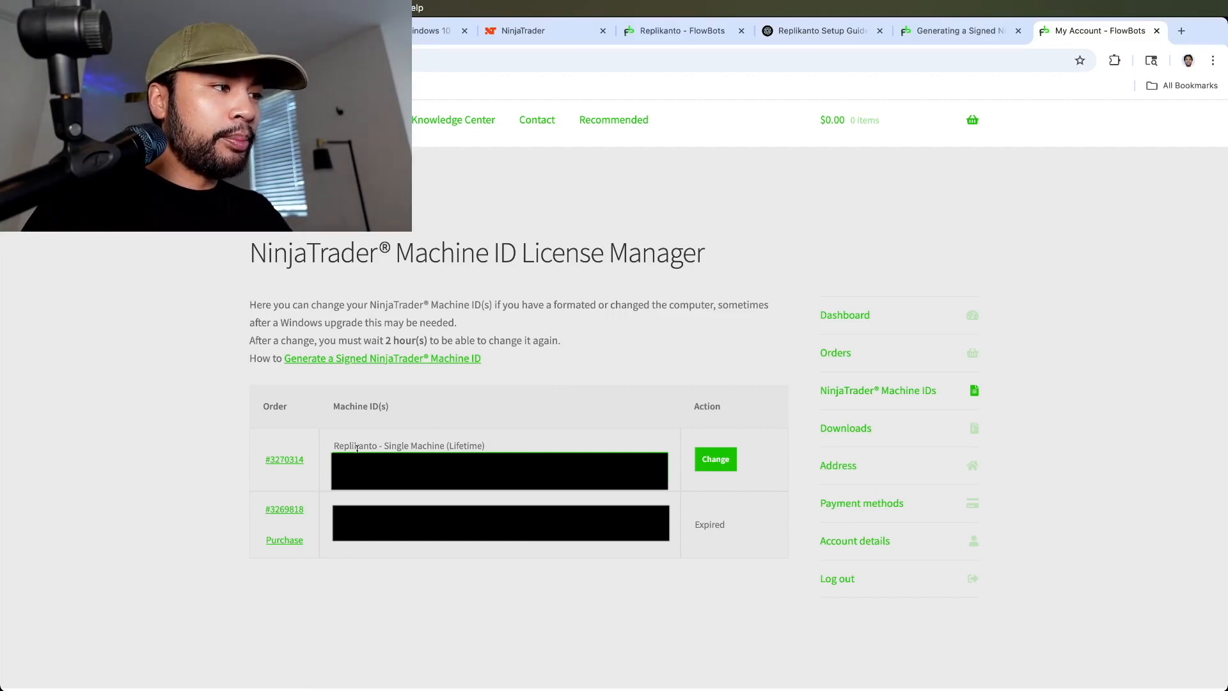
left_click(559, 432)
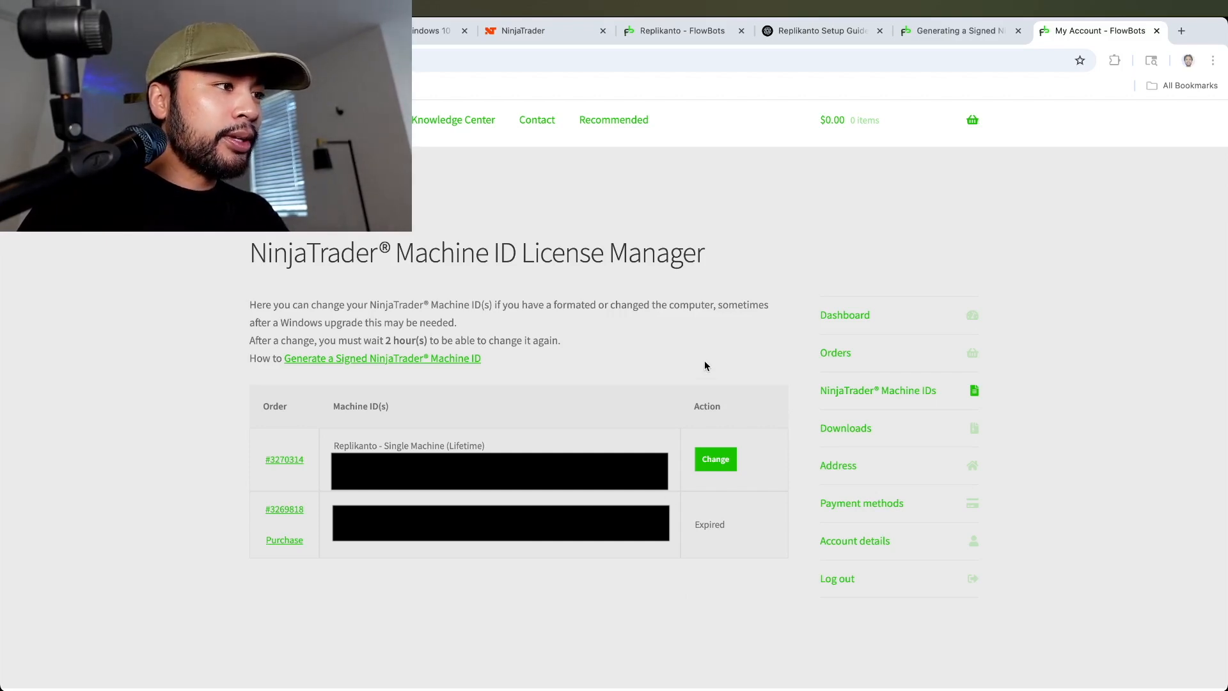
left_click(713, 334)
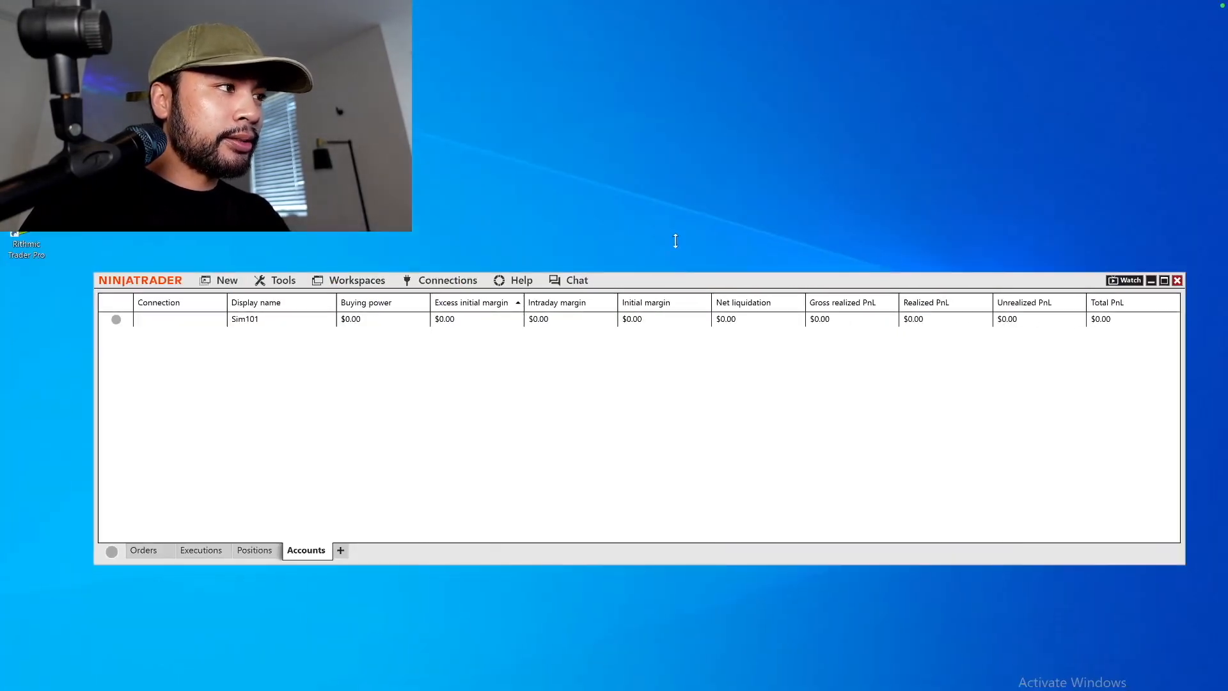
Step: Reposition the NinjaTrader window, connect to TPT and make the window taller for its accounts list
left_click_drag(675, 274, 697, 419)
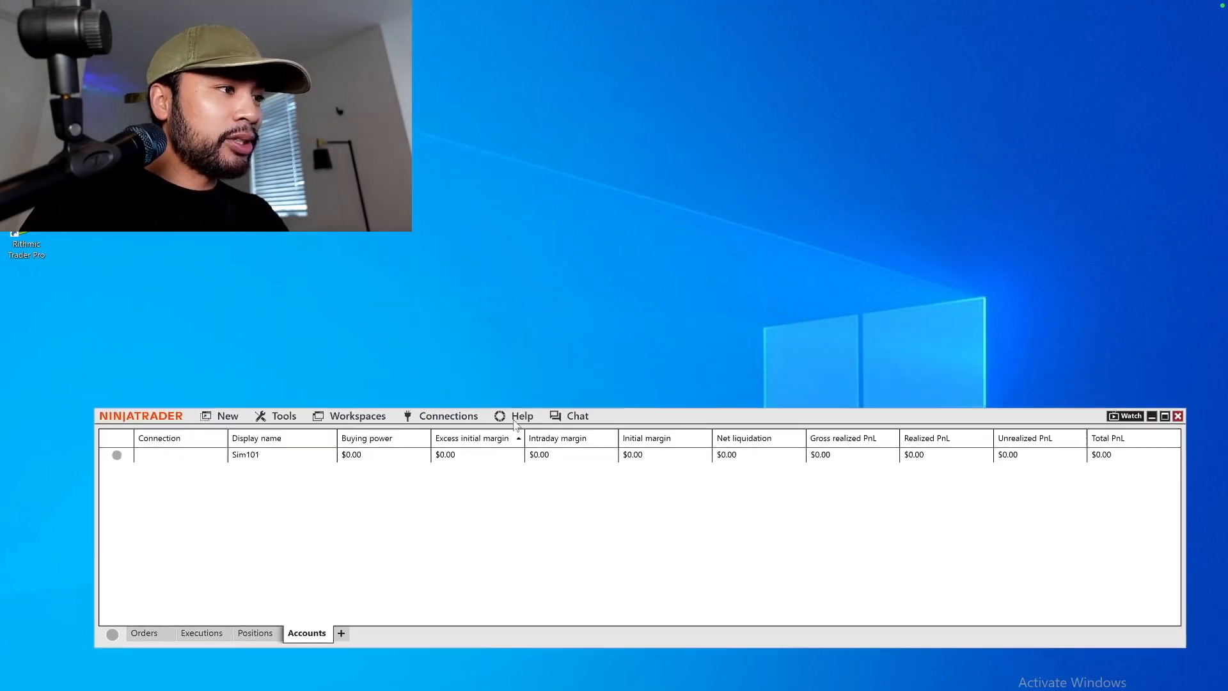
left_click(448, 423)
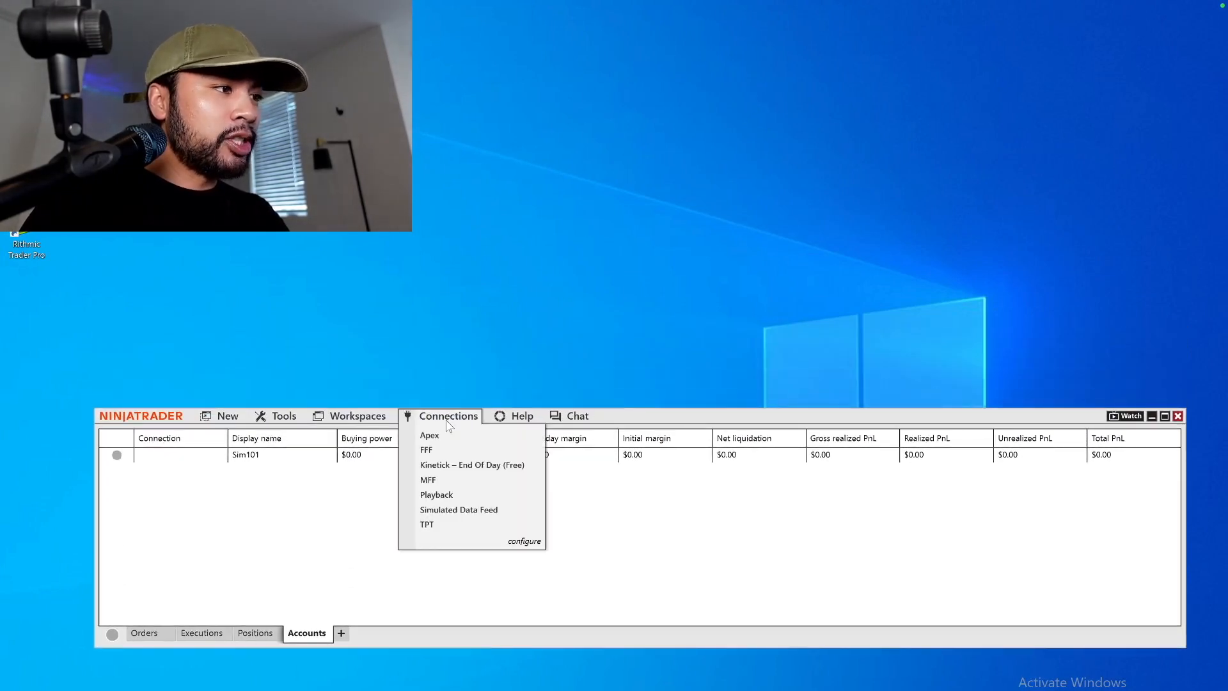
left_click(453, 531)
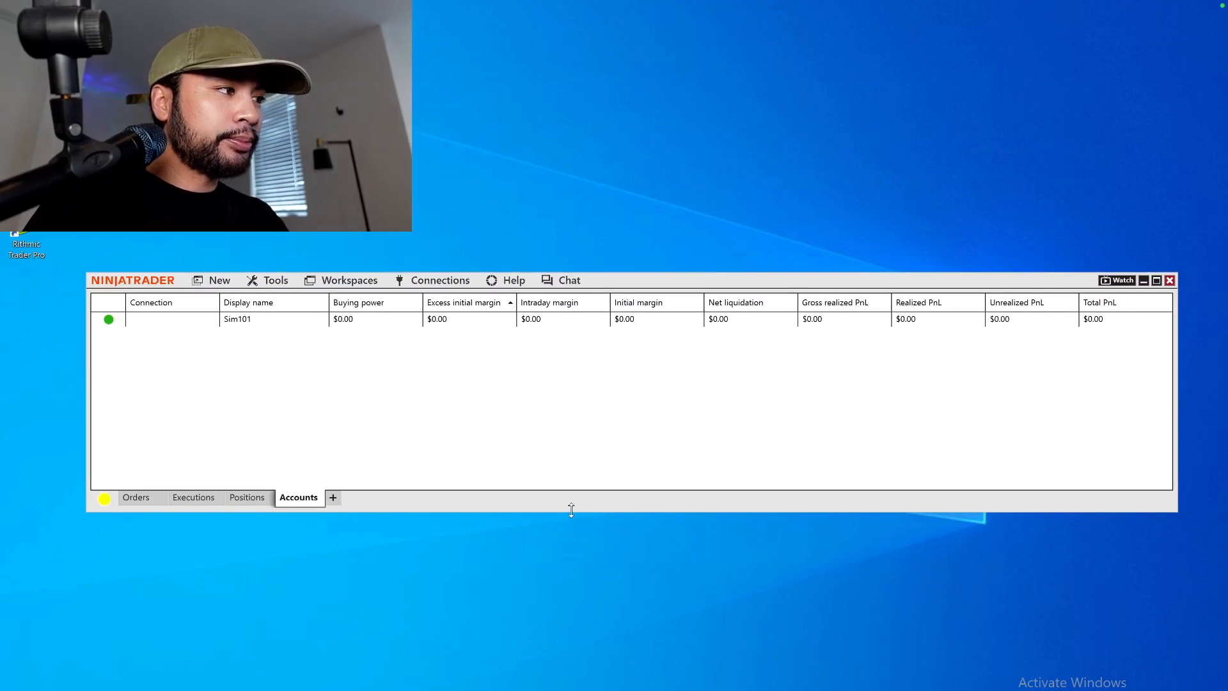
left_click_drag(571, 511, 573, 580)
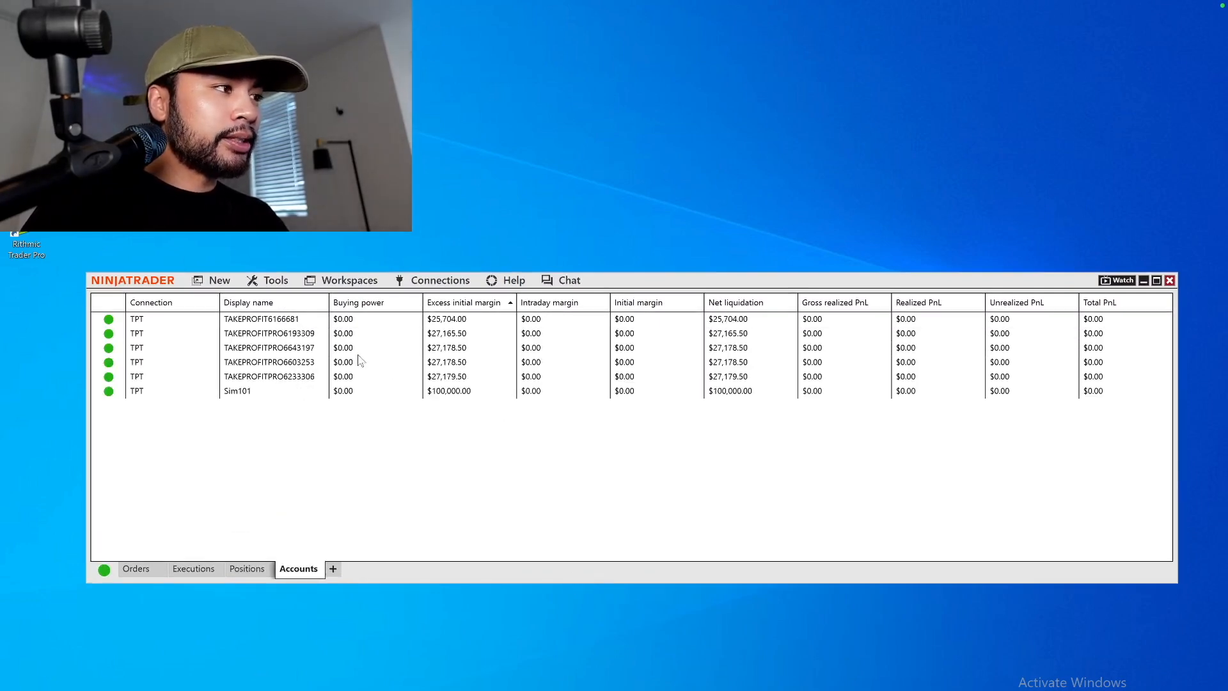
Step: Open the FlowBots Replikanto window from NinjaTrader and move it lower so its settings are in view
left_click(209, 283)
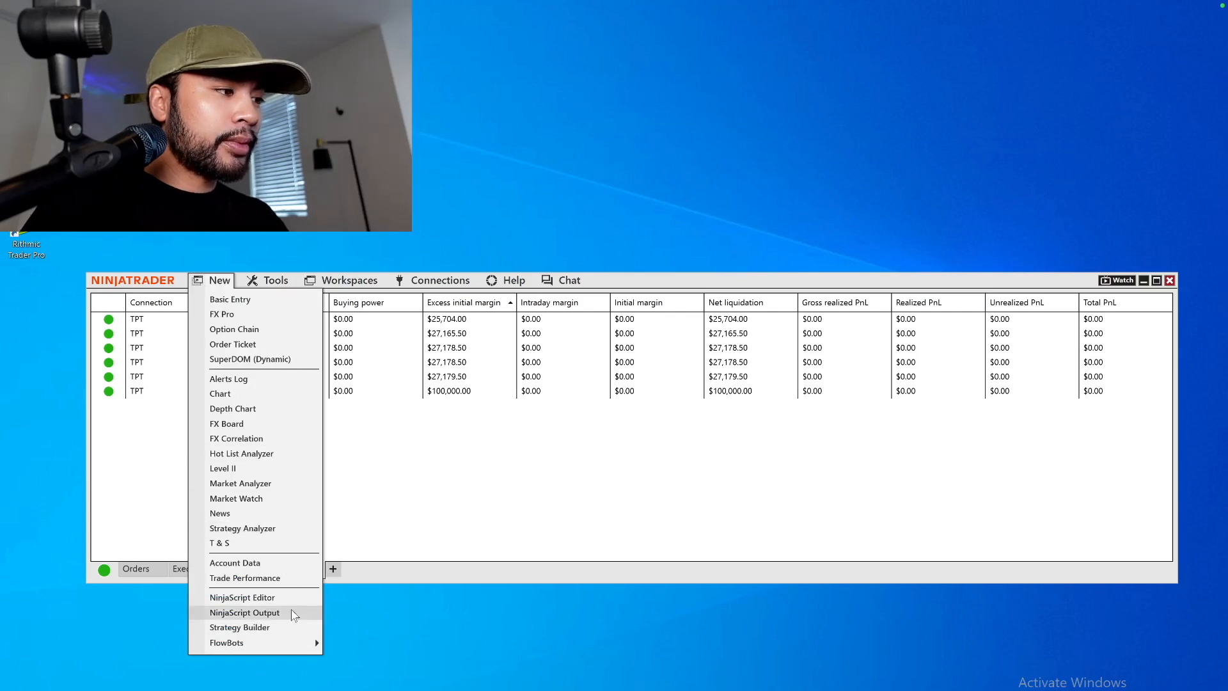
mouse_move(289, 643)
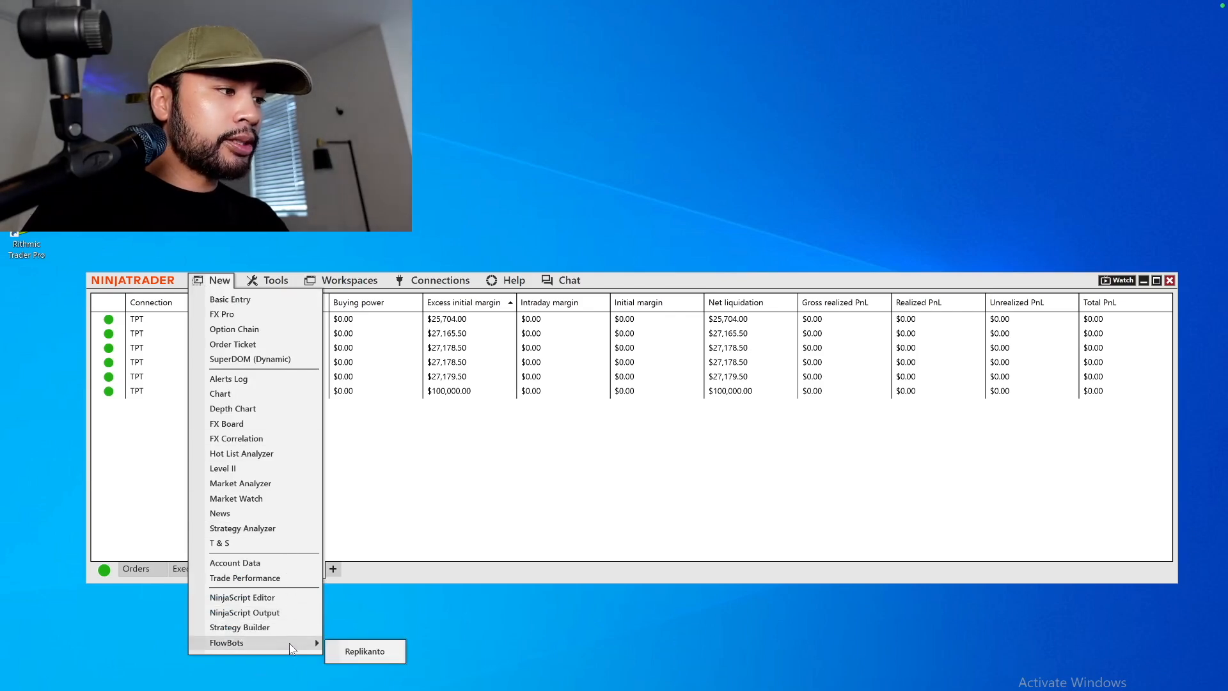
left_click(358, 649)
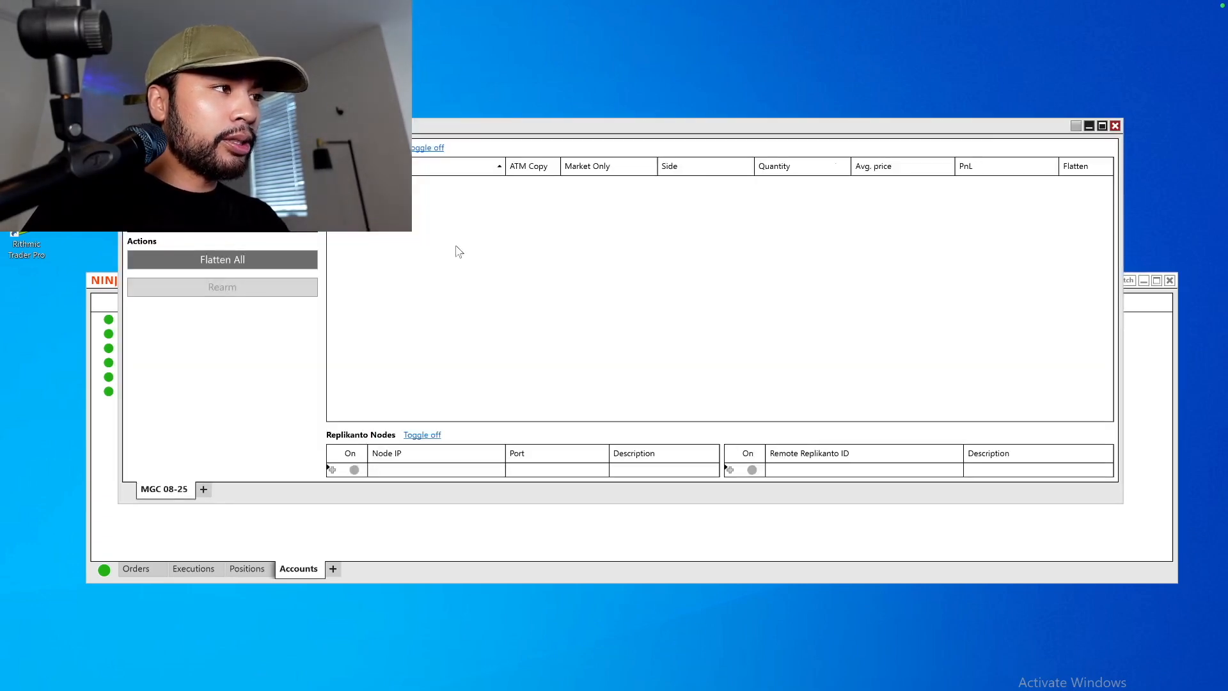
left_click_drag(548, 125, 549, 434)
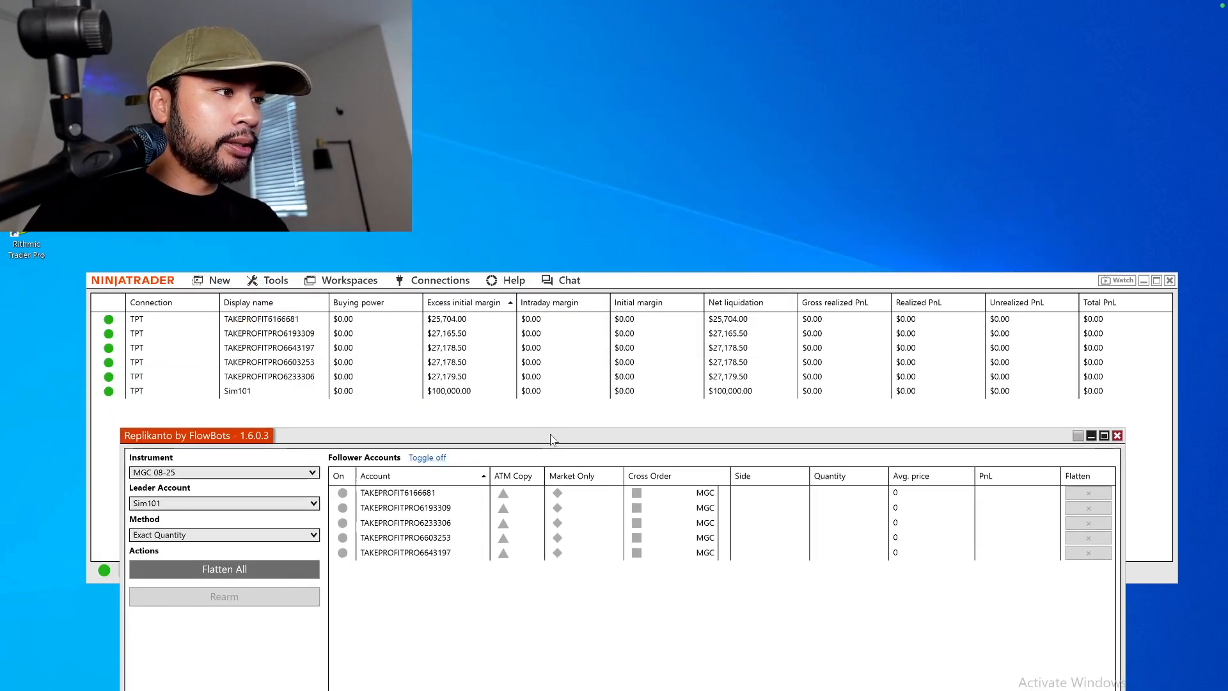
Step: Arrange the NinjaTrader accounts window above the Replikanto window and set Replikanto's instrument to MGC 08-25
left_click_drag(646, 280, 650, 219)
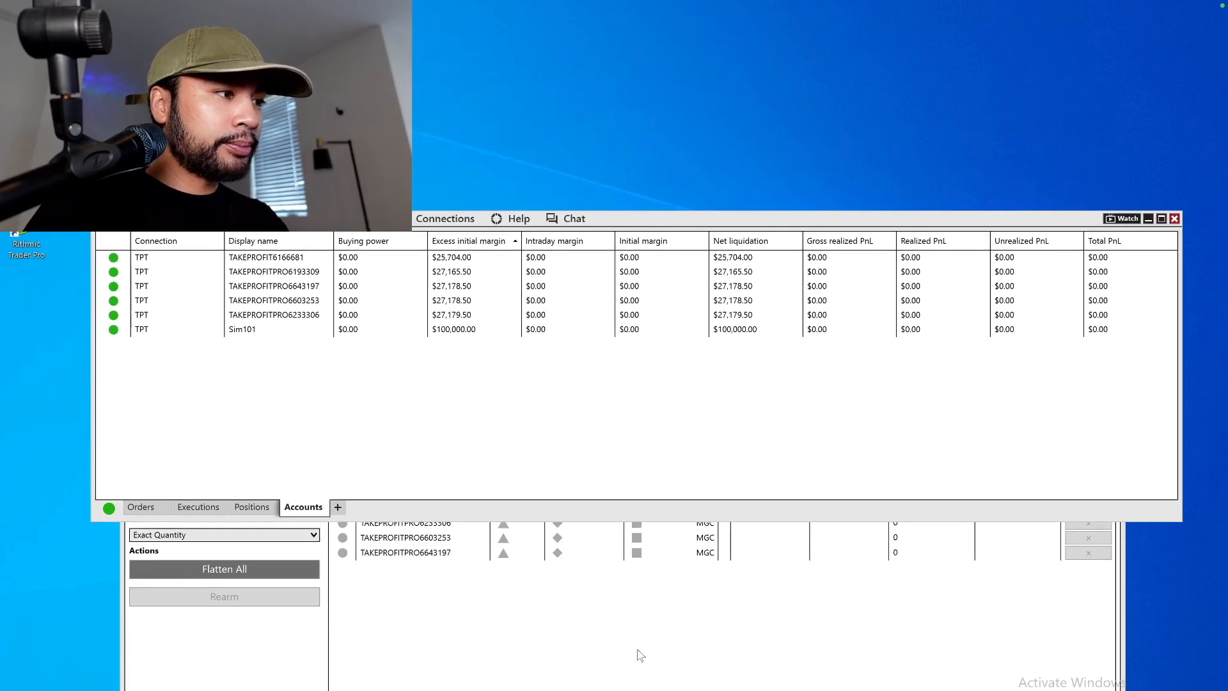
left_click(636, 613)
left_click_drag(649, 444, 659, 382)
left_click(322, 410)
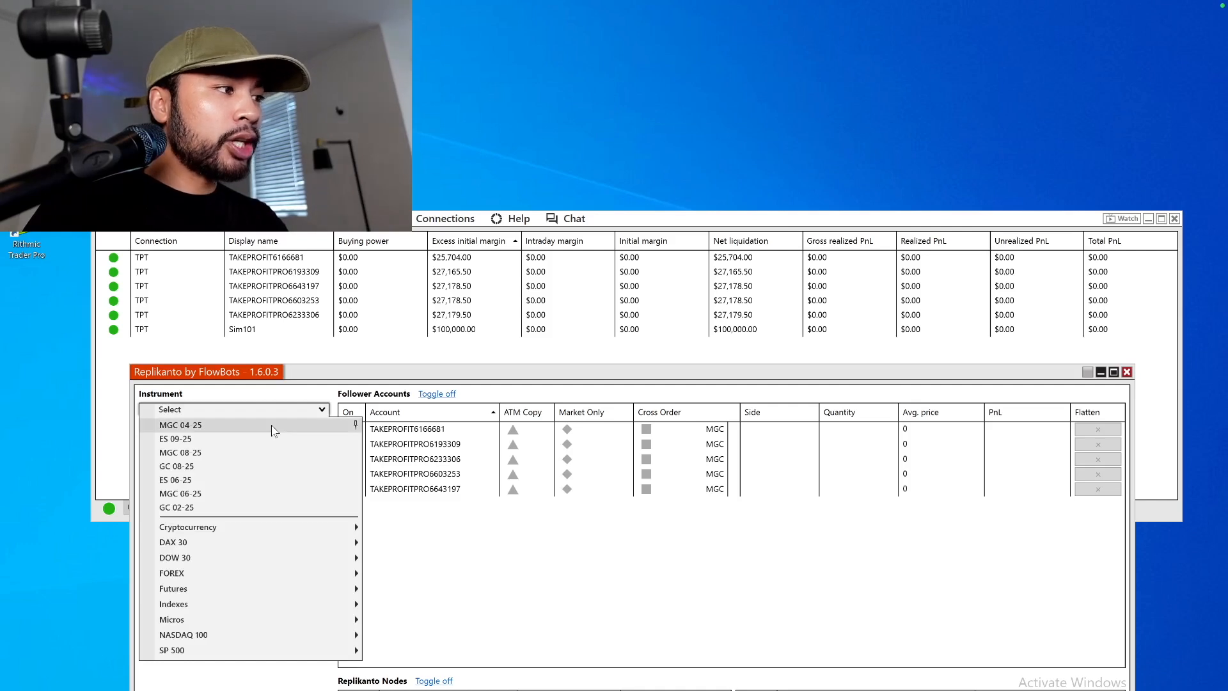
left_click(272, 452)
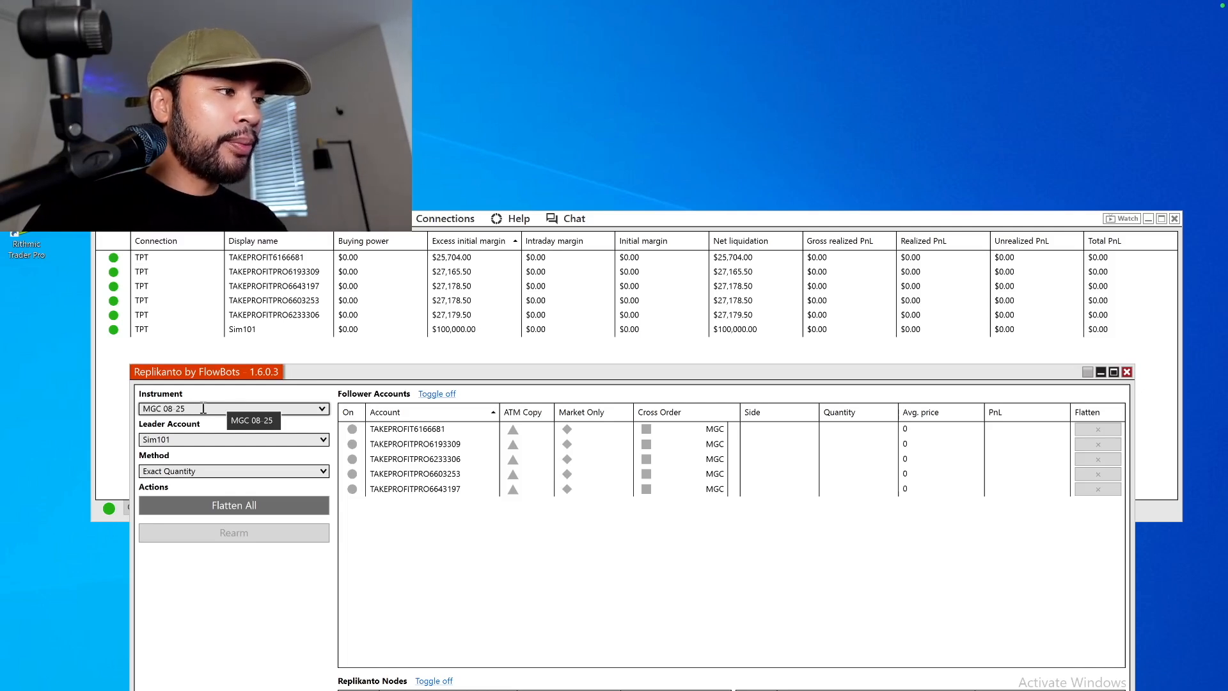
Step: Set the first TAKEPROFITPRO account as Replikanto's leader and enable the four other TAKEPROFIT accounts as followers, leaving Sim101 off
left_click(323, 441)
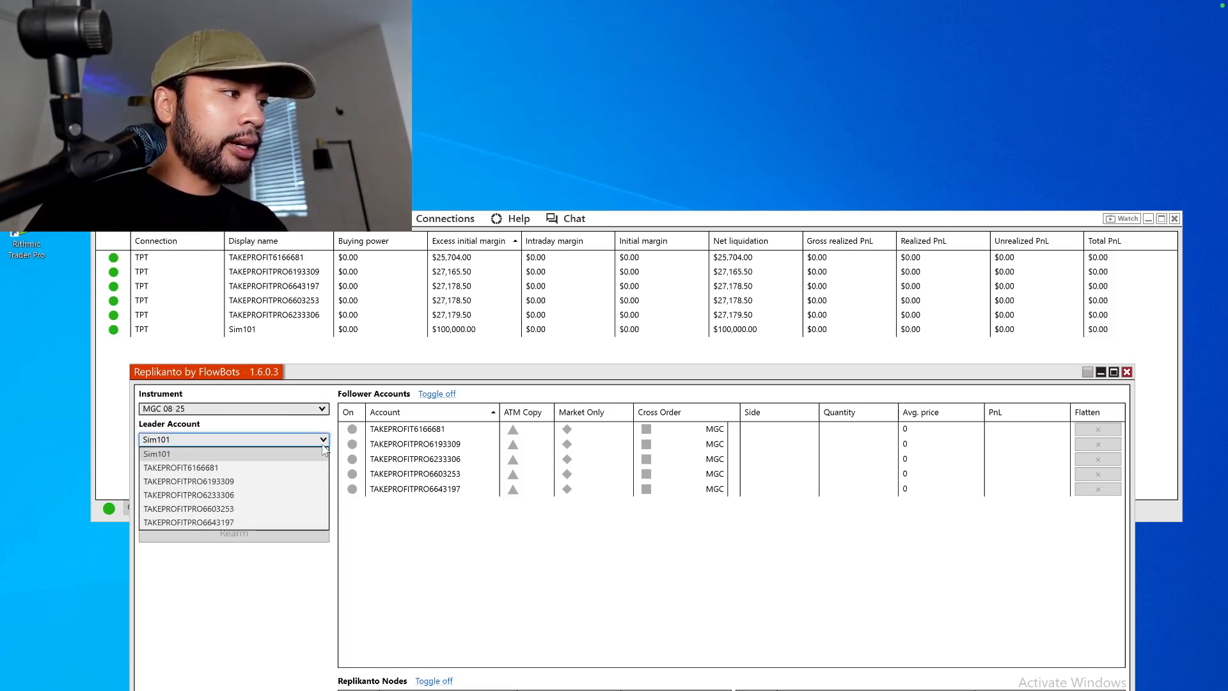
left_click(271, 482)
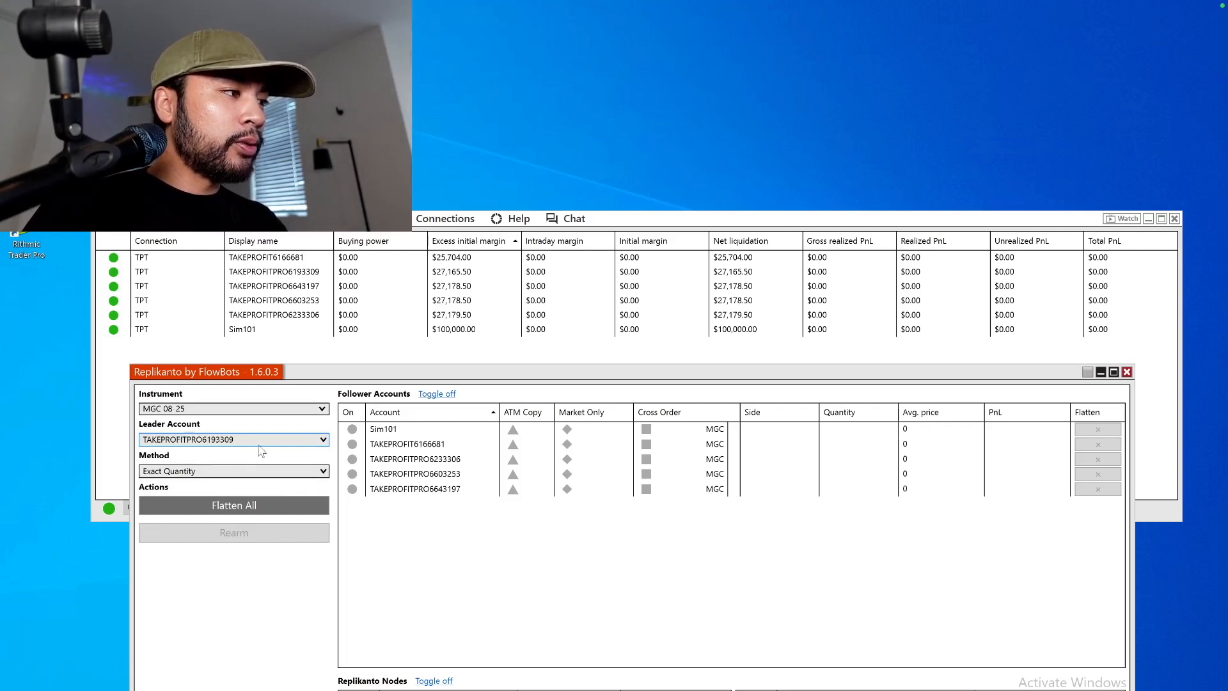
left_click(352, 444)
left_click(353, 459)
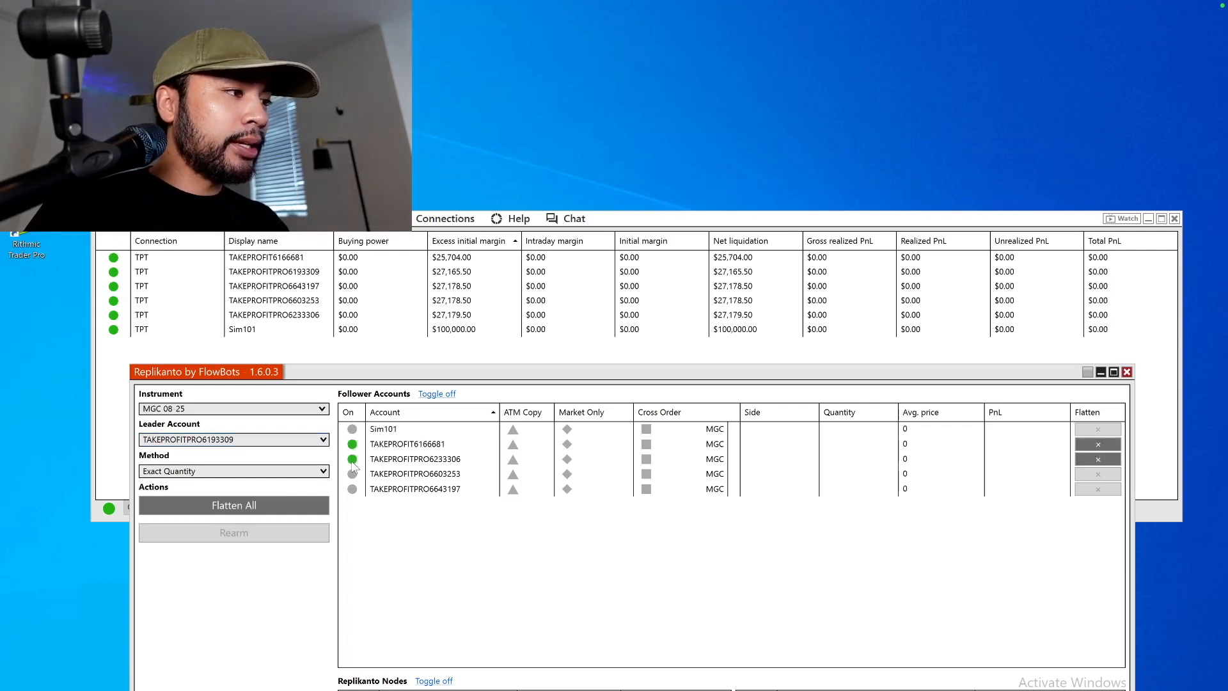
left_click(352, 473)
left_click(352, 489)
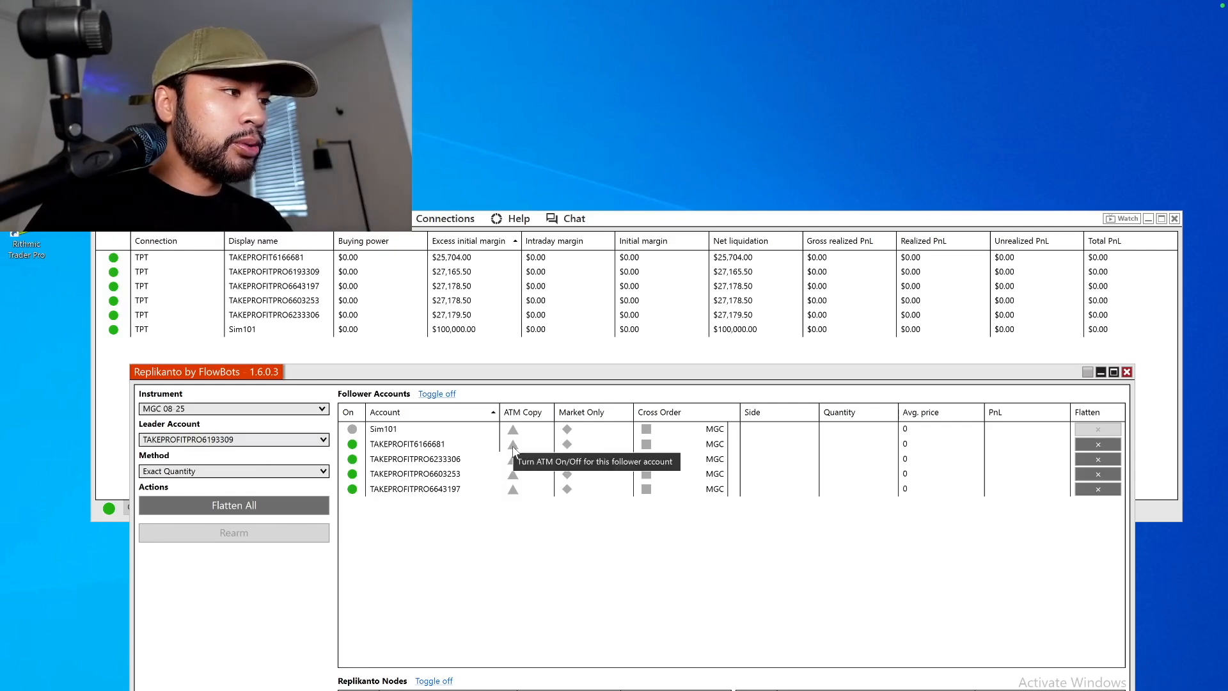
Step: Turn on ATM Copy for the four enabled TAKEPROFIT follower accounts
left_click(513, 446)
left_click(513, 459)
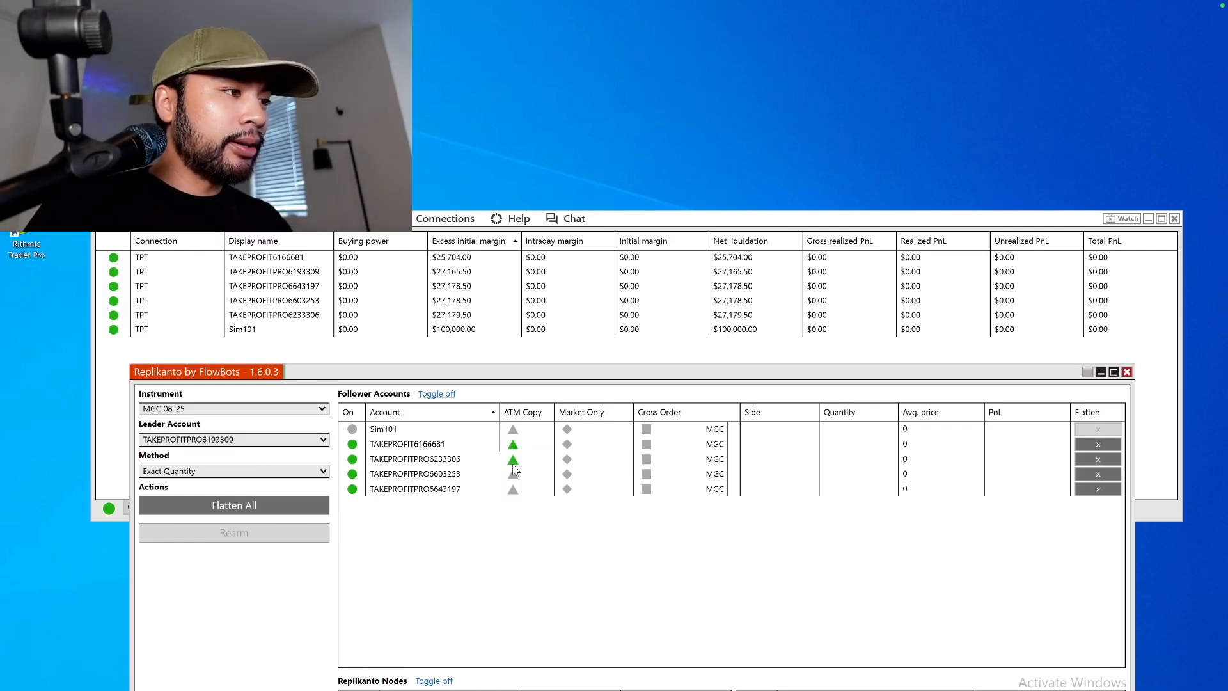
left_click(513, 474)
left_click(513, 489)
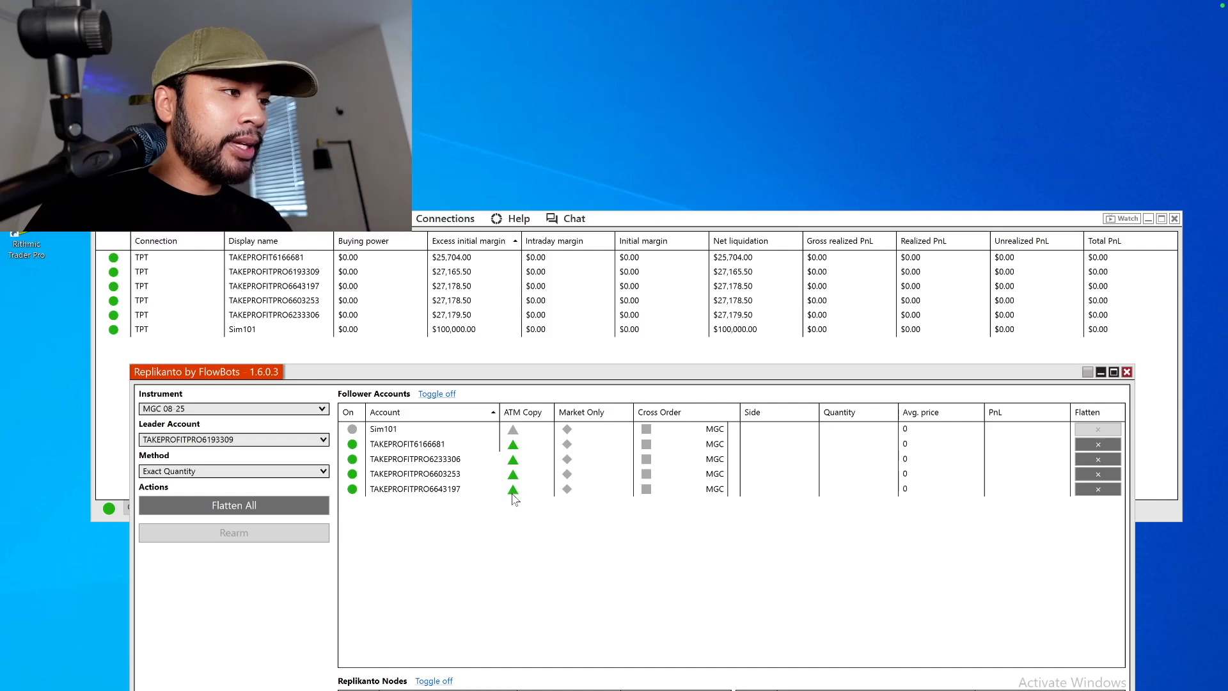
mouse_move(532, 409)
left_mouse_down()
mouse_move(512, 413)
mouse_move(526, 413)
left_mouse_up()
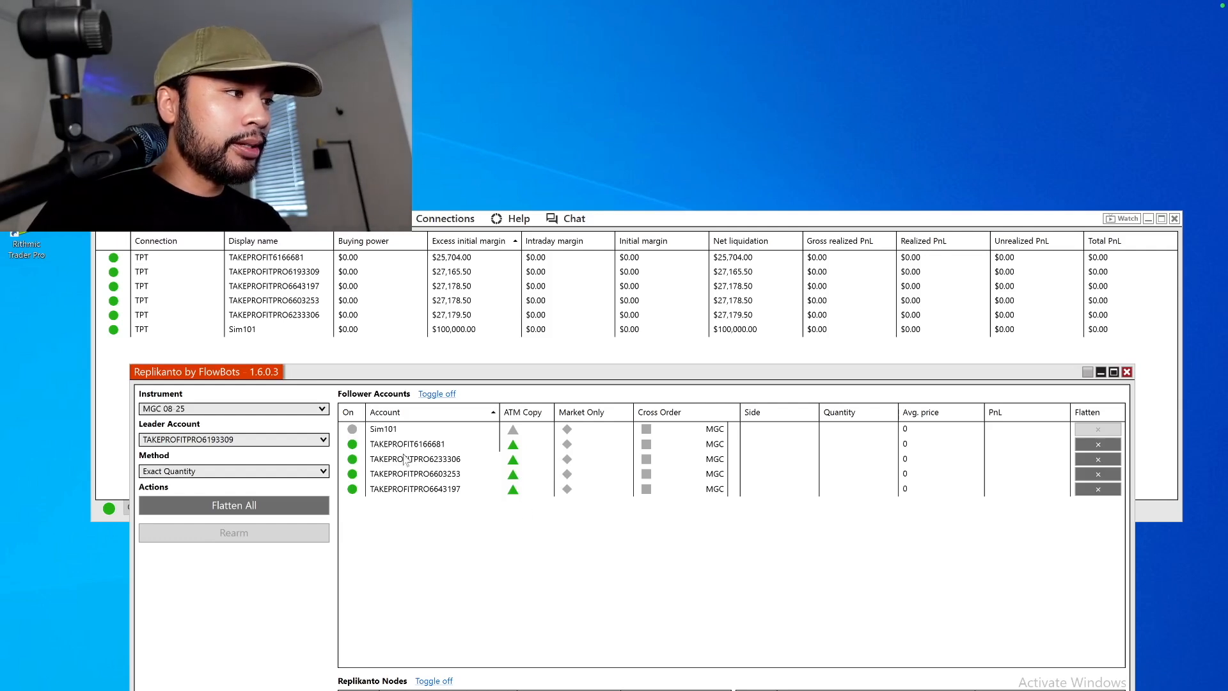
Step: Switch Replikanto's copy method to Ratio and set the first TAKEPROFIT follower account's ratio to 2
left_click(266, 474)
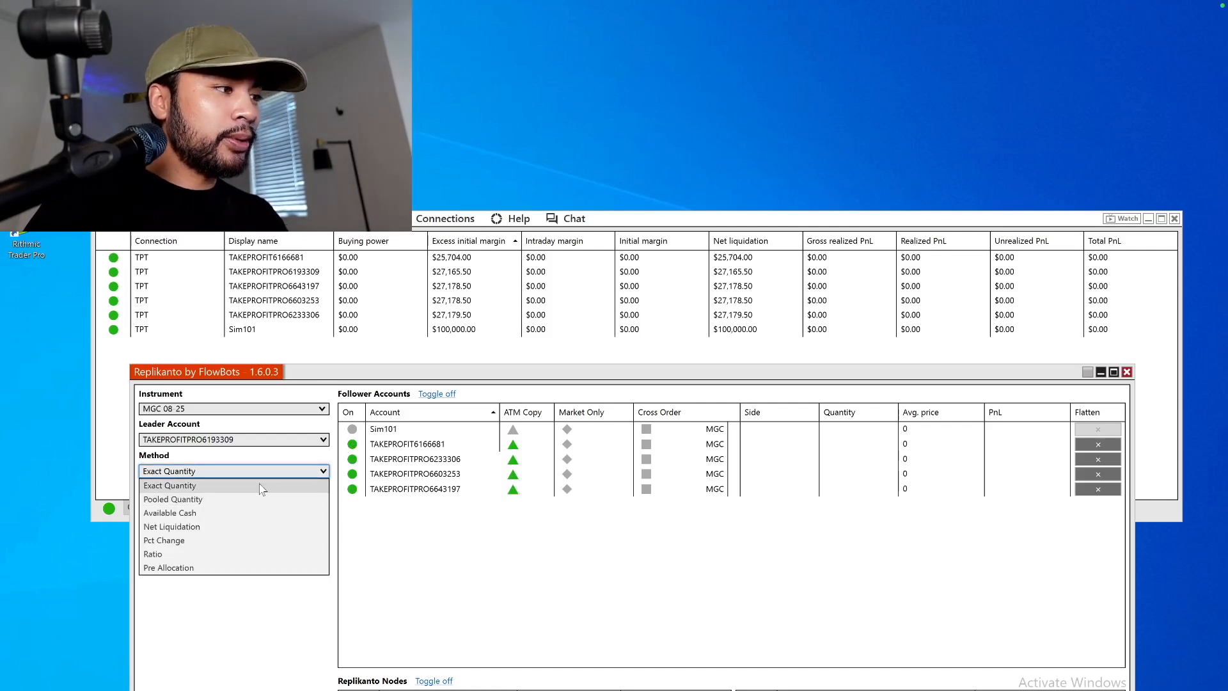
left_click(244, 553)
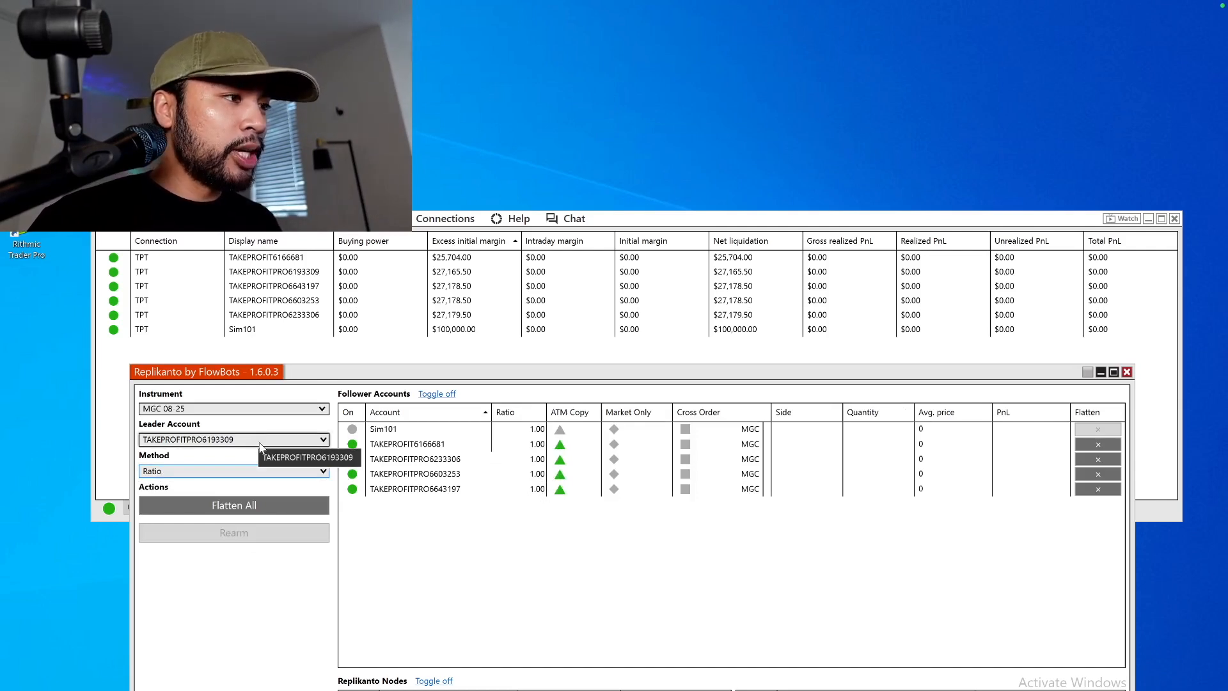
double_click(541, 446)
type("2")
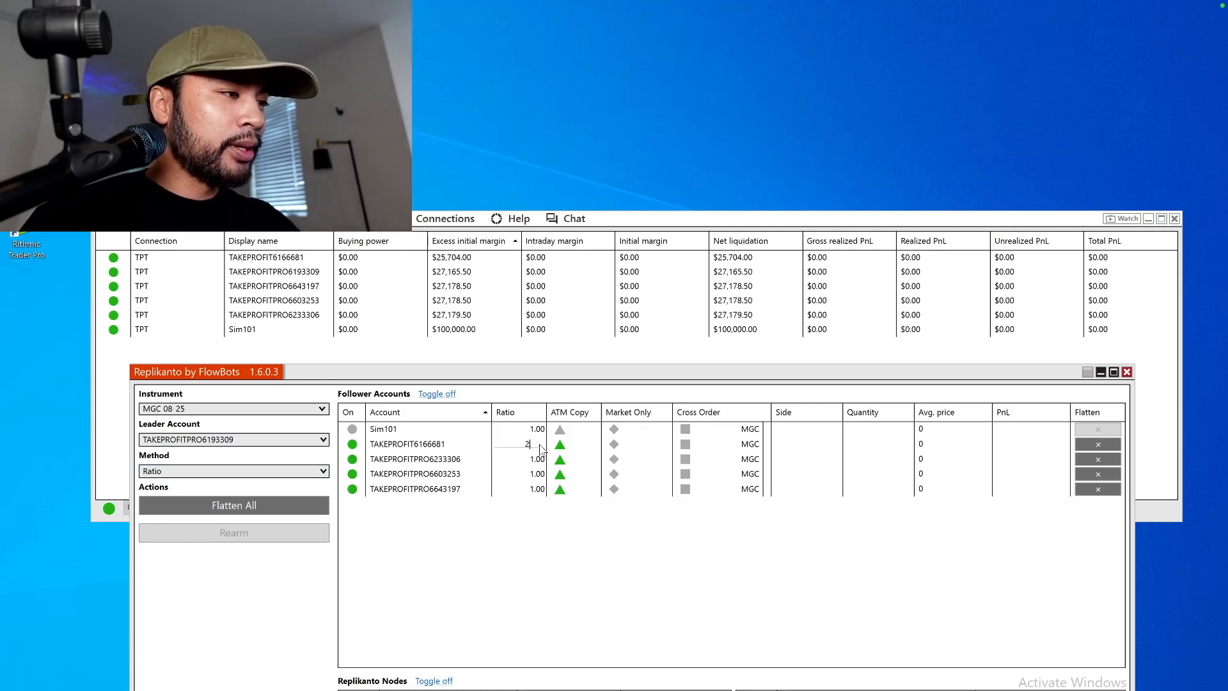
key("Return")
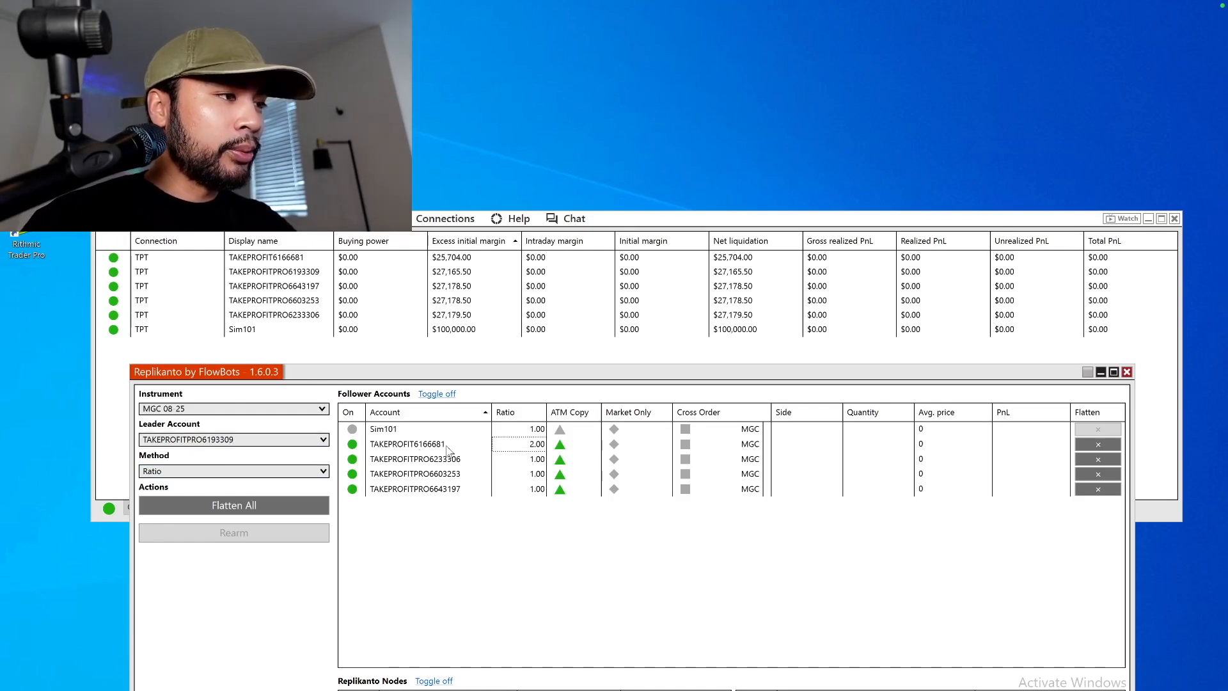
Step: Set the first TAKEPROFIT follower's ratio to 1 and switch the copy method to Exact Quantity
left_click(537, 444)
type("1")
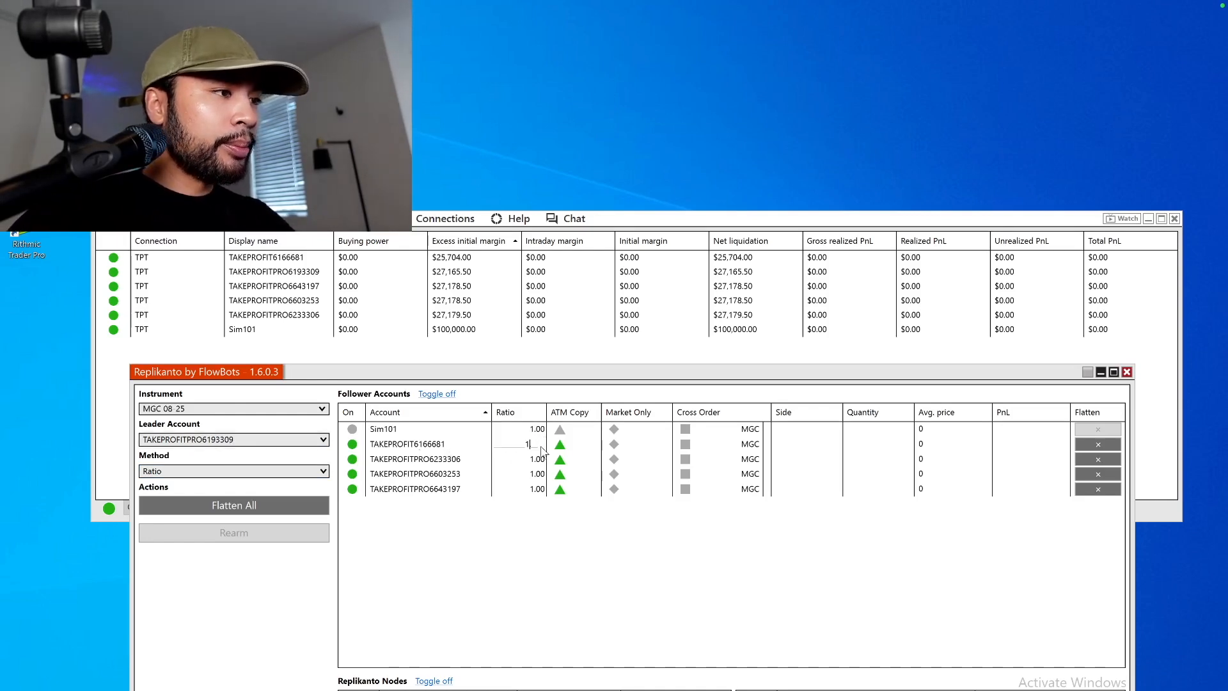
left_click(301, 471)
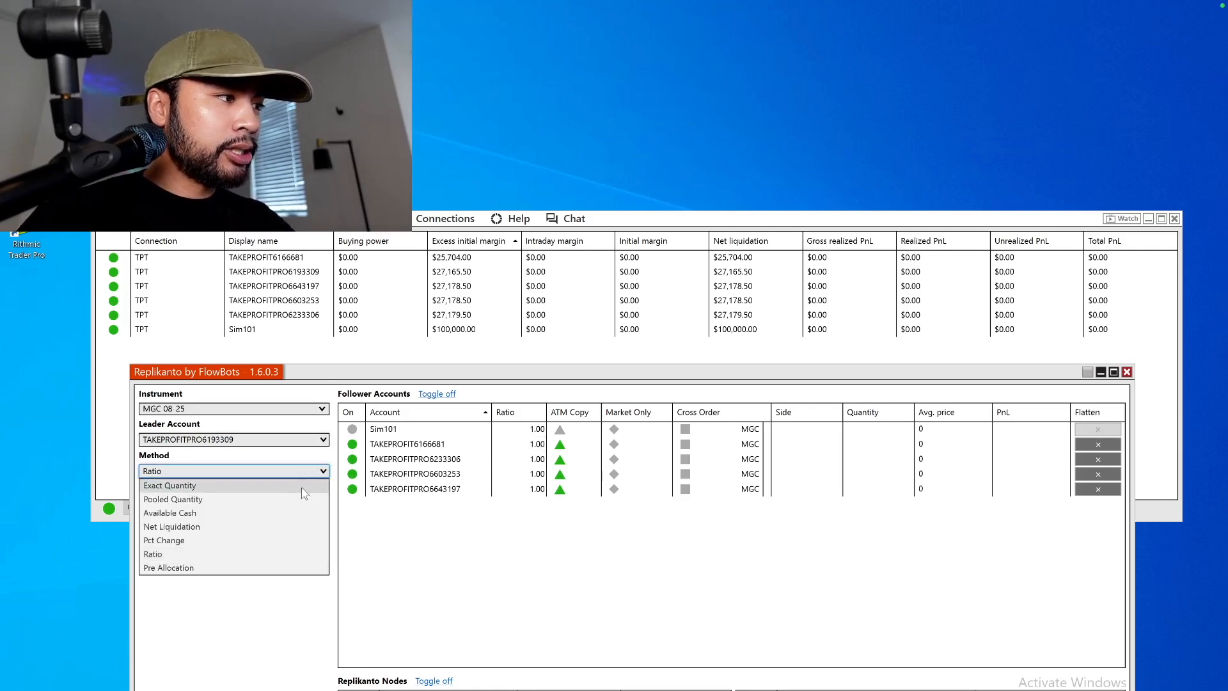
left_click(302, 488)
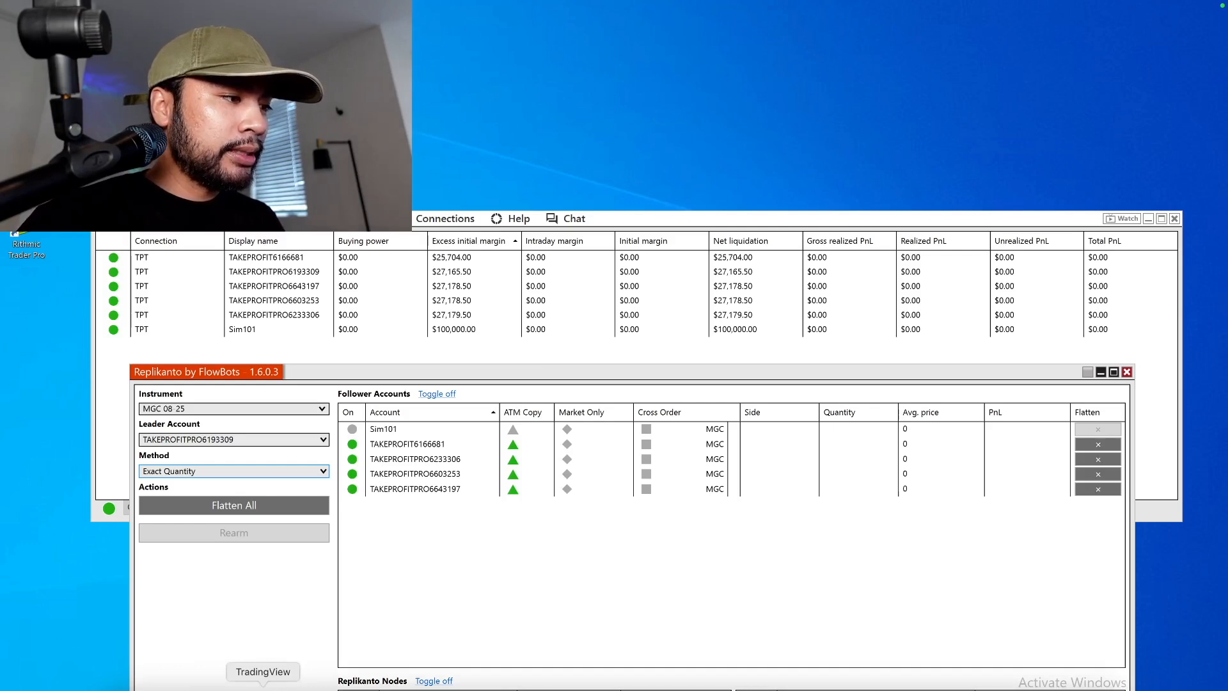
Step: Check which connections are available in NinjaTrader and bring the Replikanto window back in front, slightly higher over the accounts list
left_click_drag(523, 377, 521, 360)
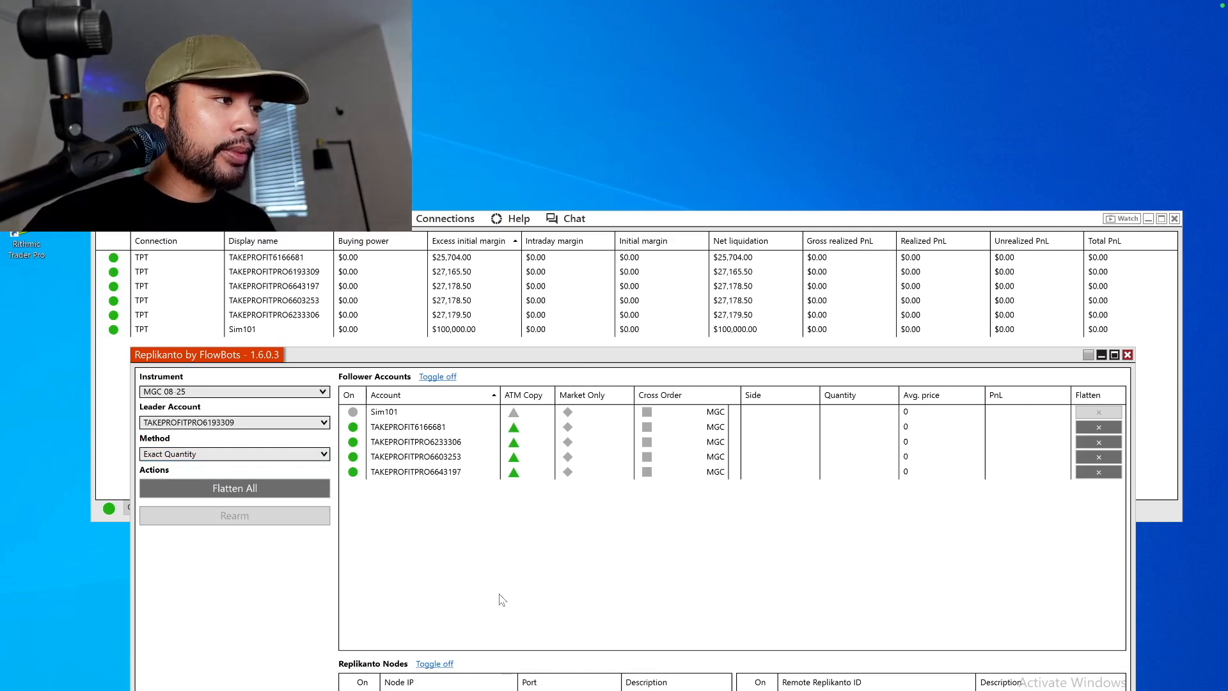
left_click(537, 316)
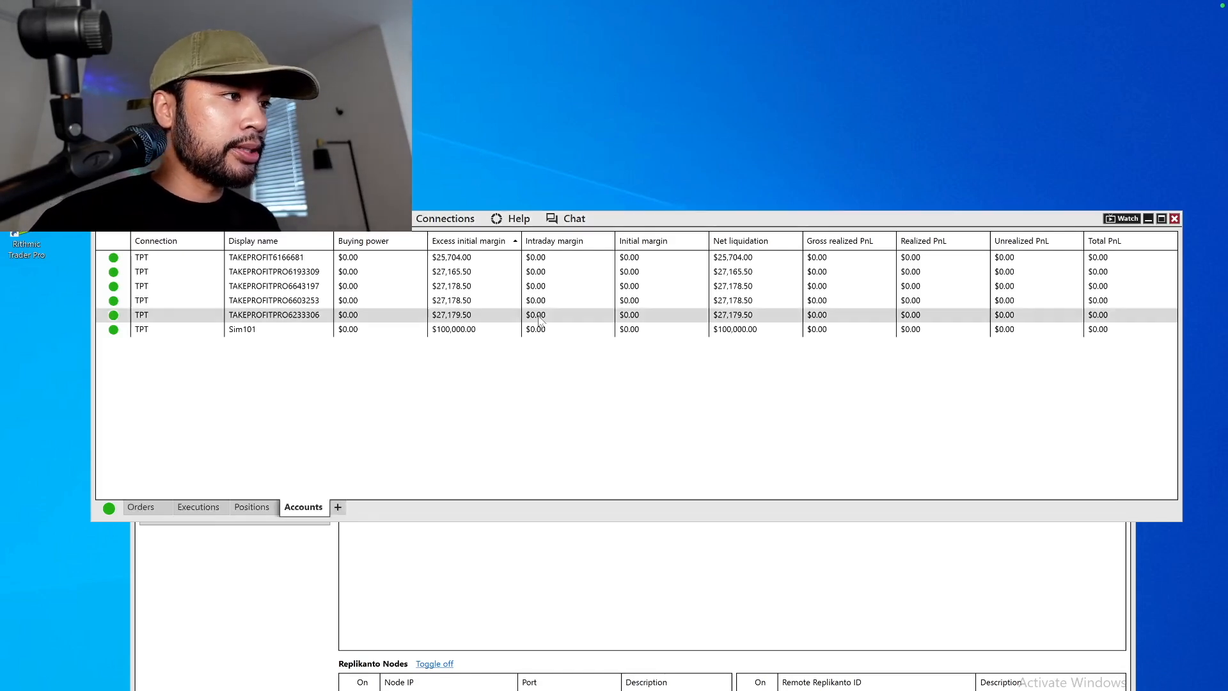
left_click(447, 220)
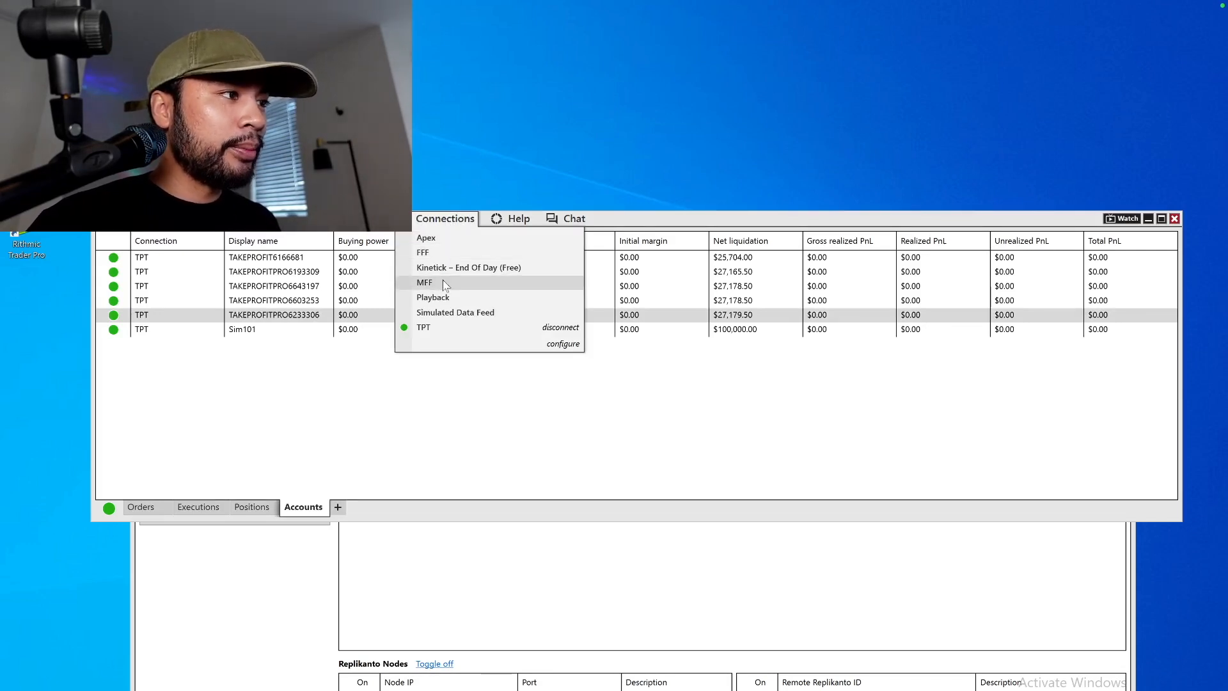
left_click(458, 420)
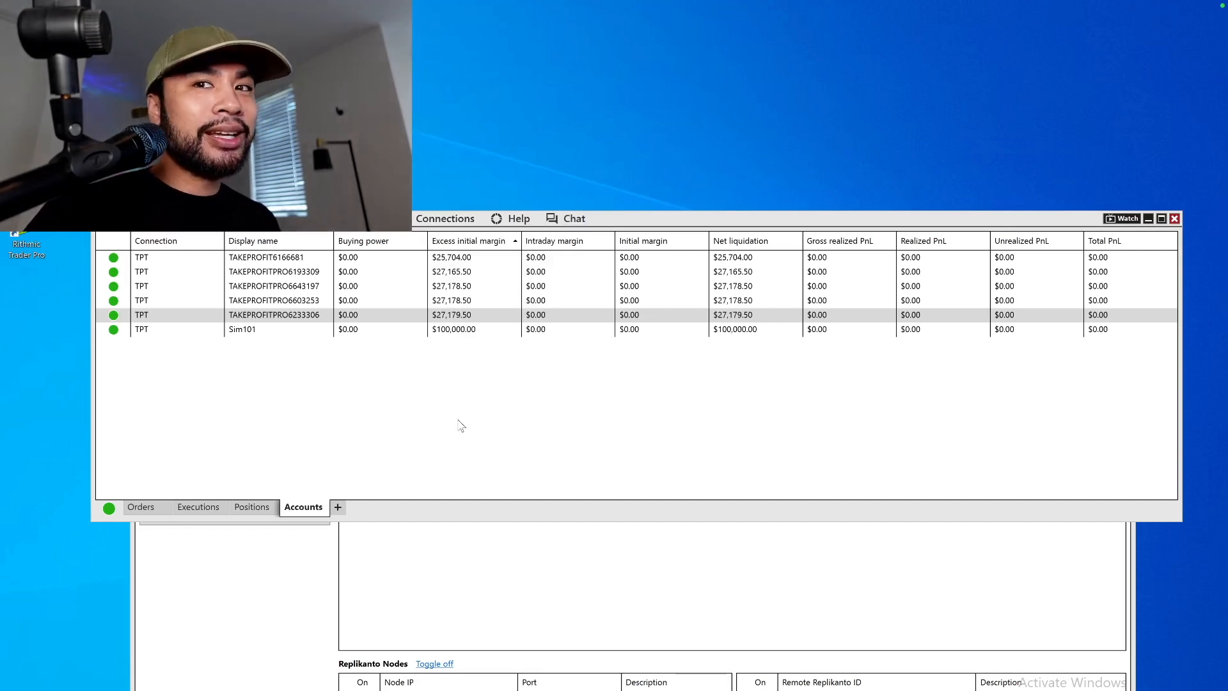
left_click(285, 617)
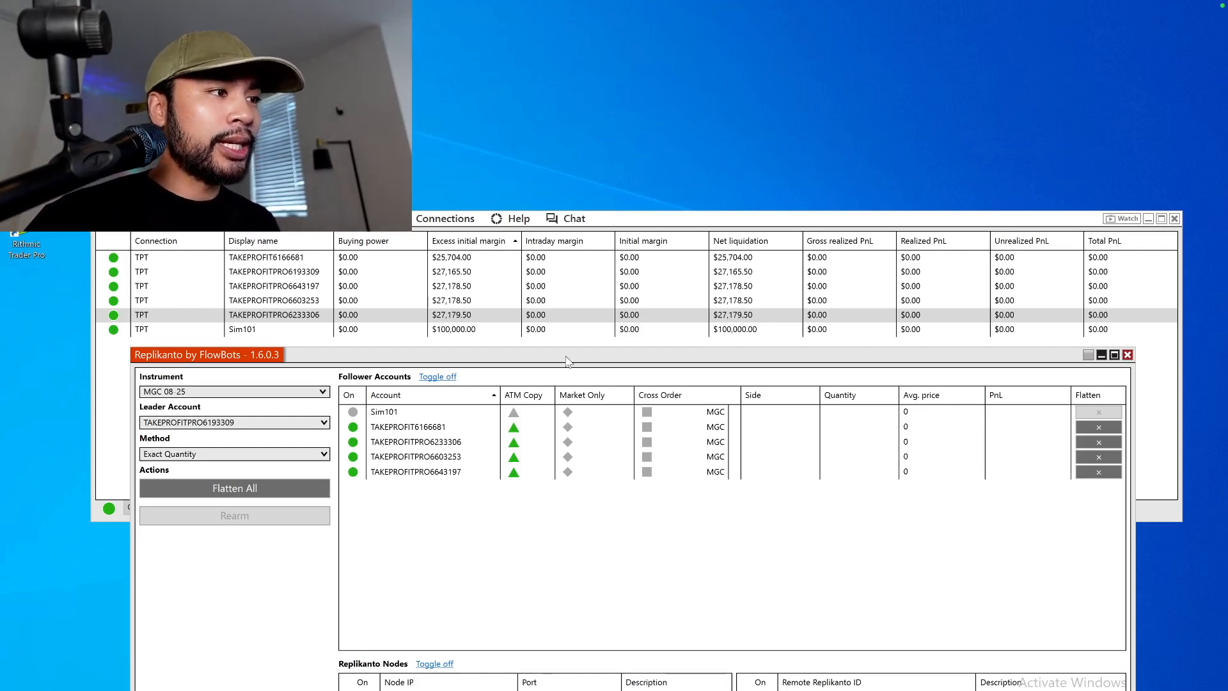
left_click_drag(566, 361, 567, 353)
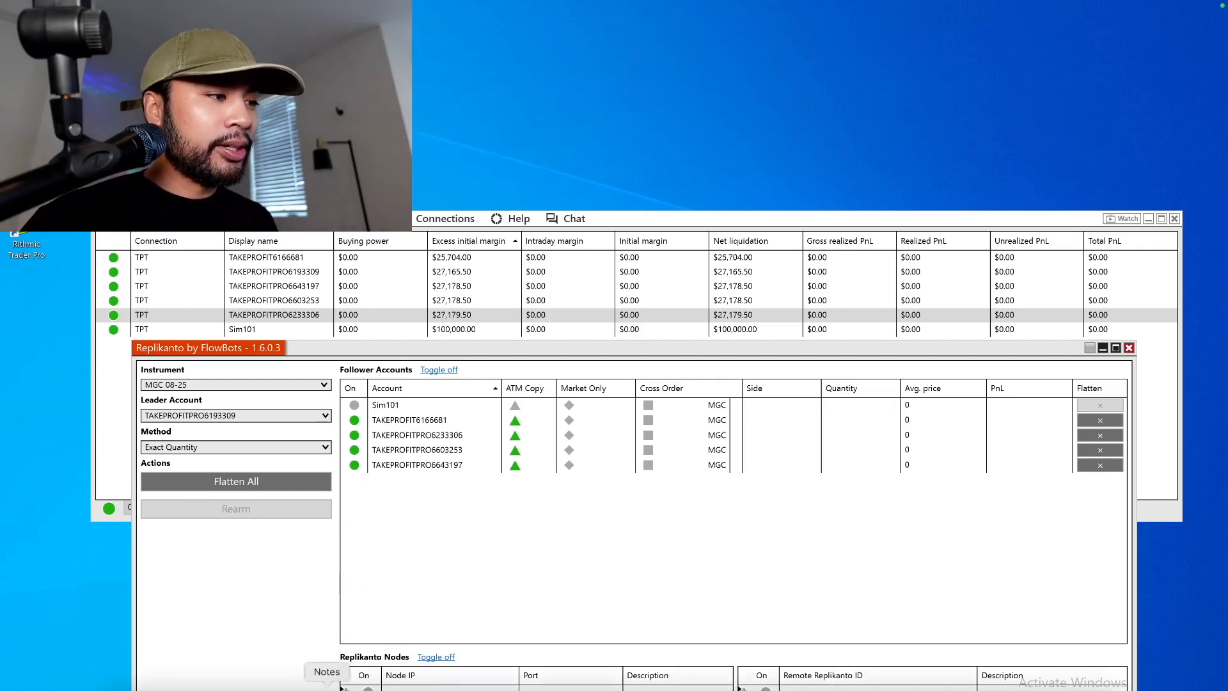
Step: Switch from the virtual machine to OBS and set the Browser source's capture method to Application Capture
left_click(327, 689)
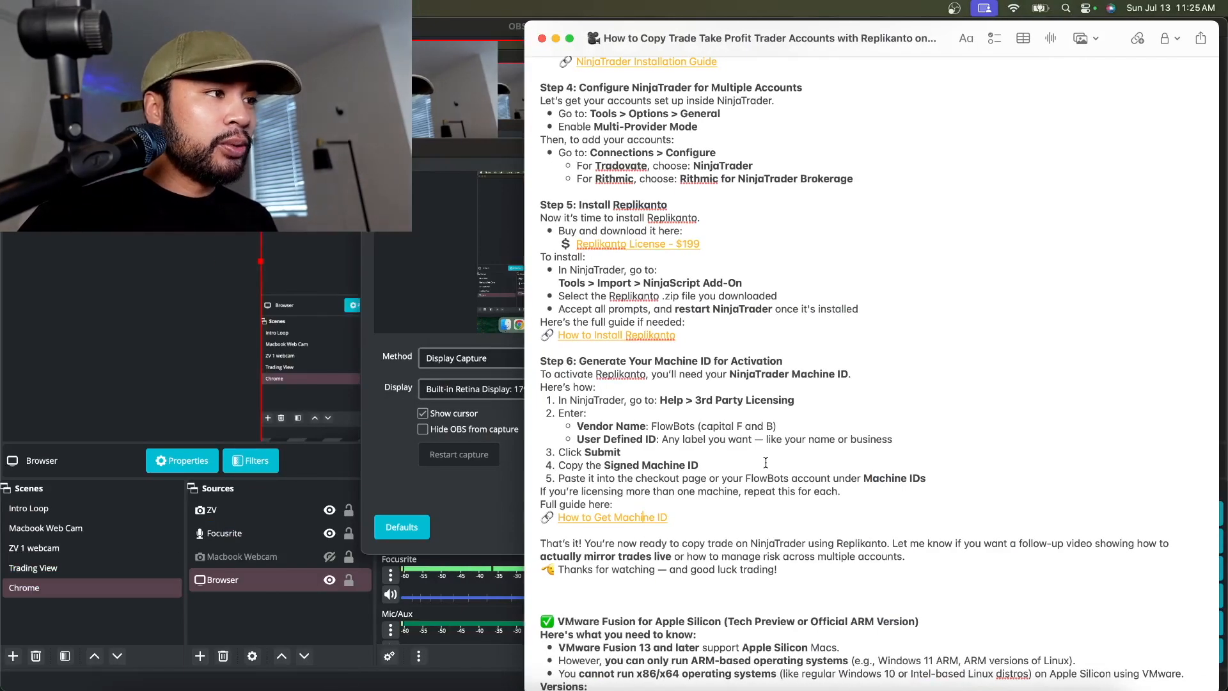
left_click(462, 520)
left_click(625, 358)
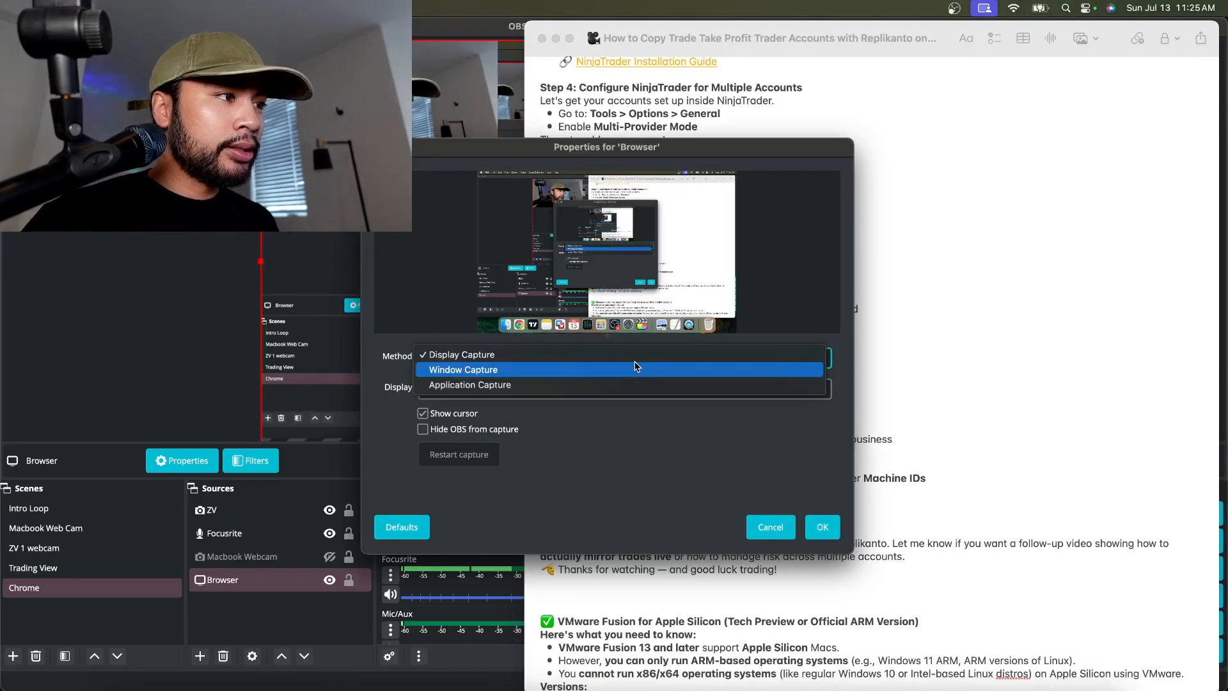
left_click(618, 384)
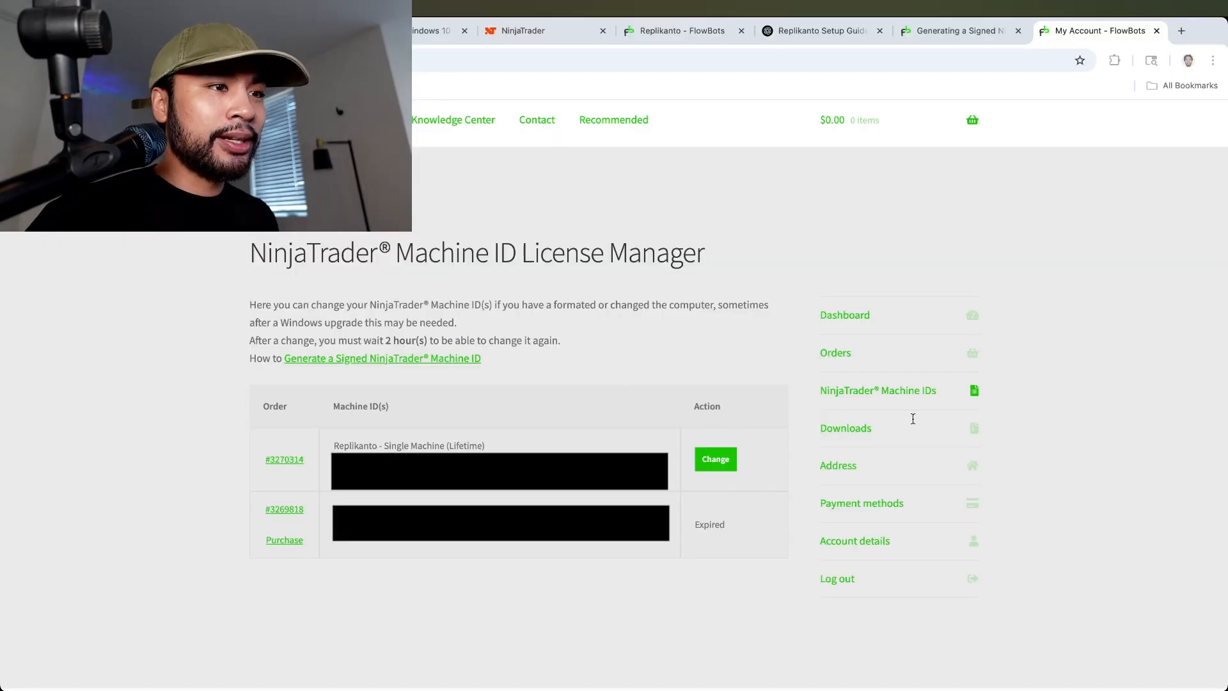